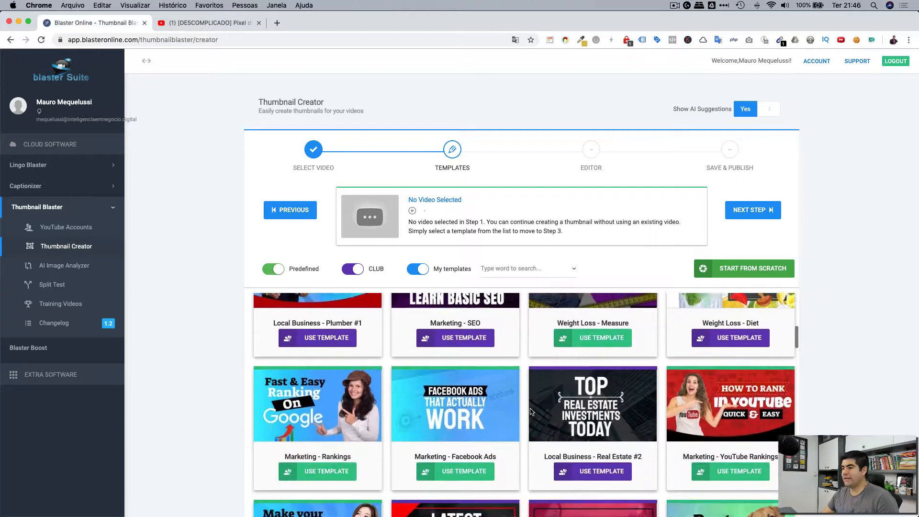
- Preview the Marketing - YouTube Rankings template at full size, and close the preview
{"action": "scroll", "coordinate": [531, 408], "scroll_direction": "up", "scroll_amount": 4}
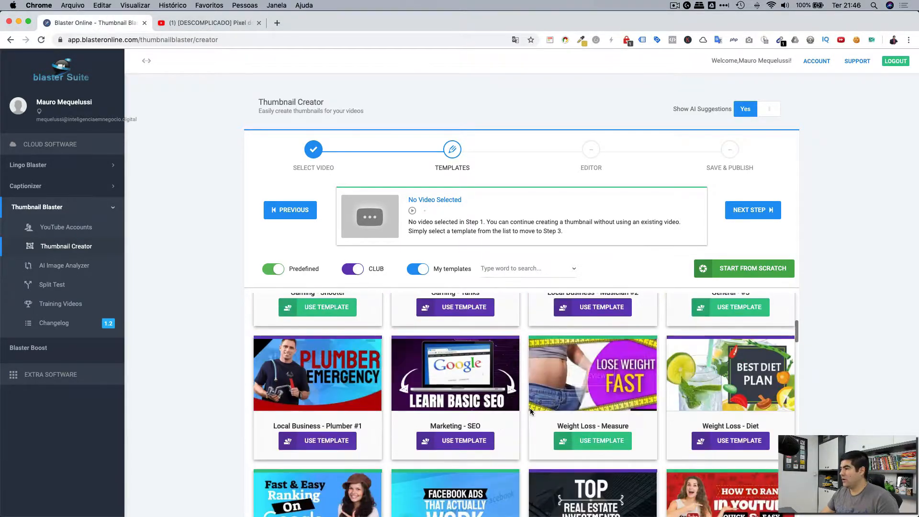
{"action": "scroll", "coordinate": [531, 408], "scroll_direction": "down", "scroll_amount": 2}
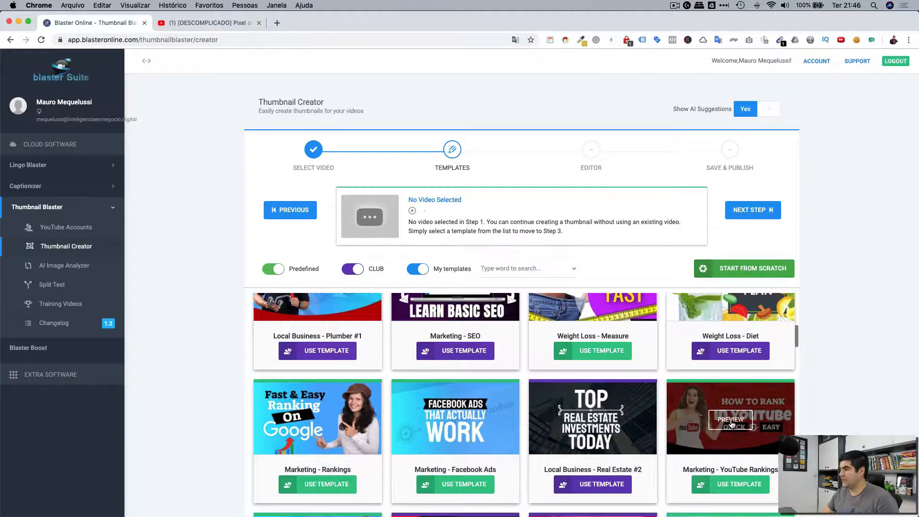
{"action": "left_click", "coordinate": [730, 420]}
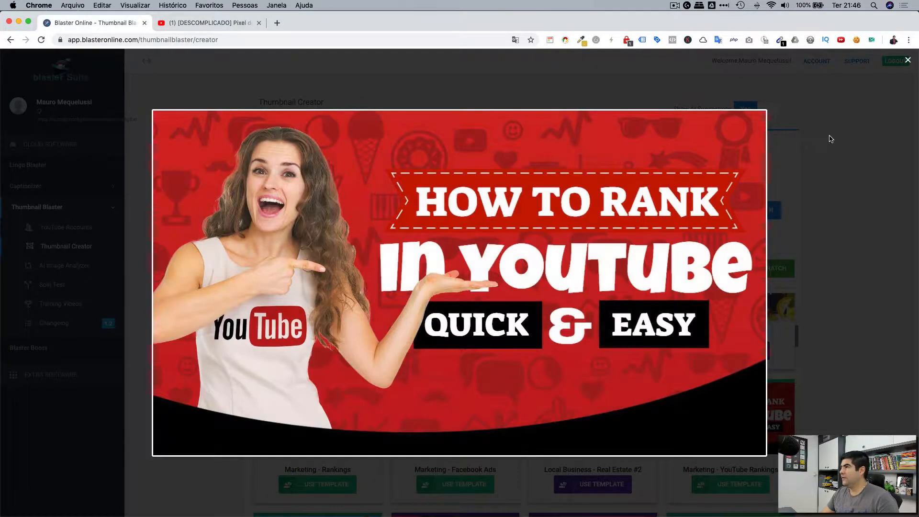
{"action": "left_click", "coordinate": [908, 60]}
{"action": "scroll", "coordinate": [776, 359], "scroll_direction": "down", "scroll_amount": 3}
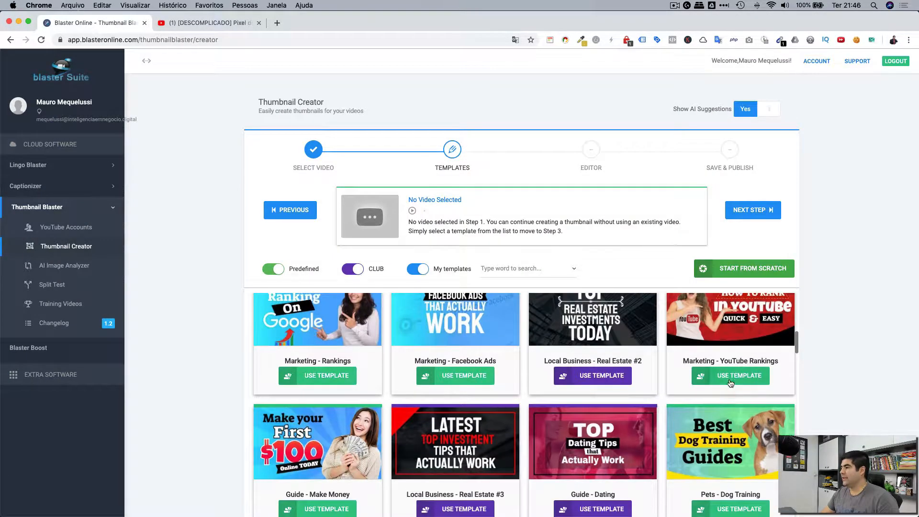
{"action": "scroll", "coordinate": [735, 412], "scroll_direction": "up", "scroll_amount": 1}
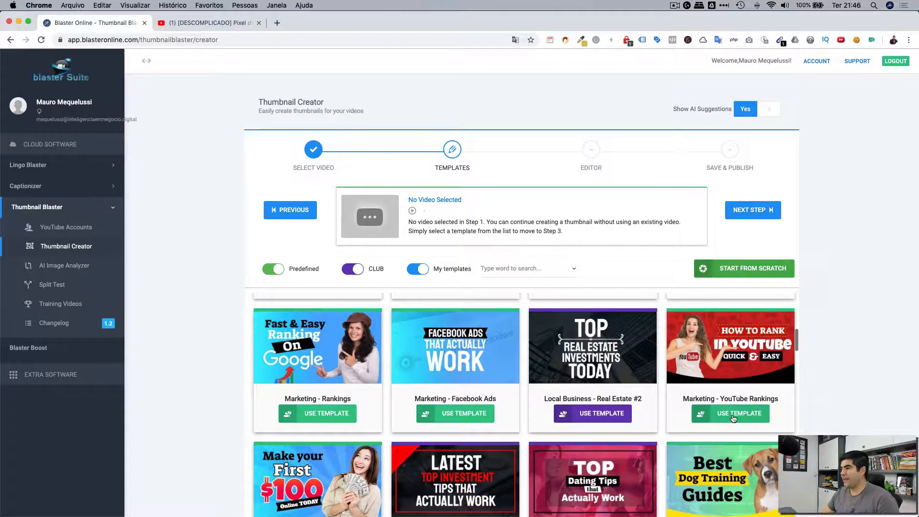
{"action": "scroll", "coordinate": [733, 419], "scroll_direction": "up", "scroll_amount": 1}
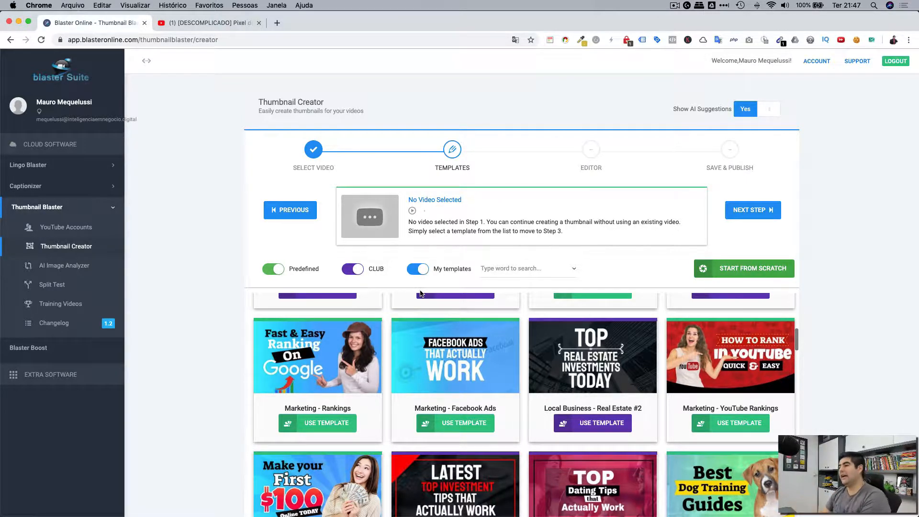
- Hide the CLUB templates from the gallery and show them again
{"action": "scroll", "coordinate": [406, 329], "scroll_direction": "up", "scroll_amount": 2}
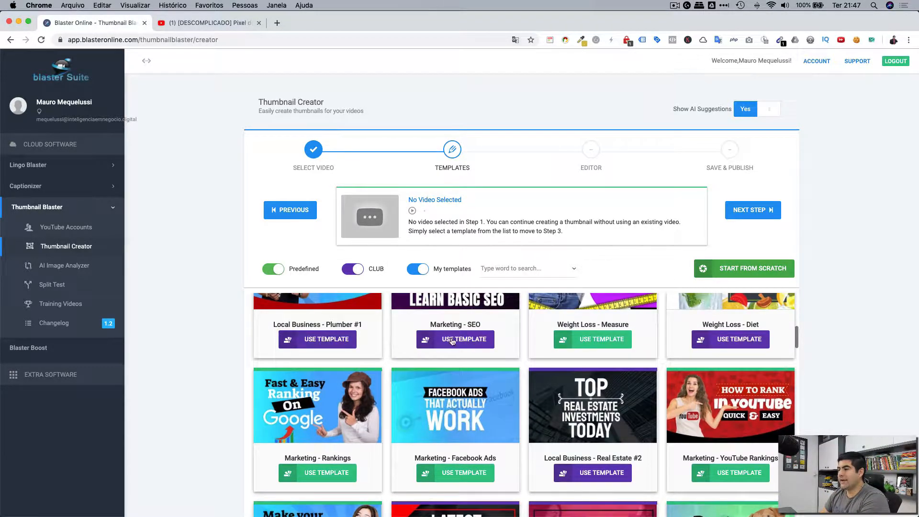
{"action": "scroll", "coordinate": [378, 312], "scroll_direction": "up", "scroll_amount": 4}
{"action": "left_click", "coordinate": [348, 272]}
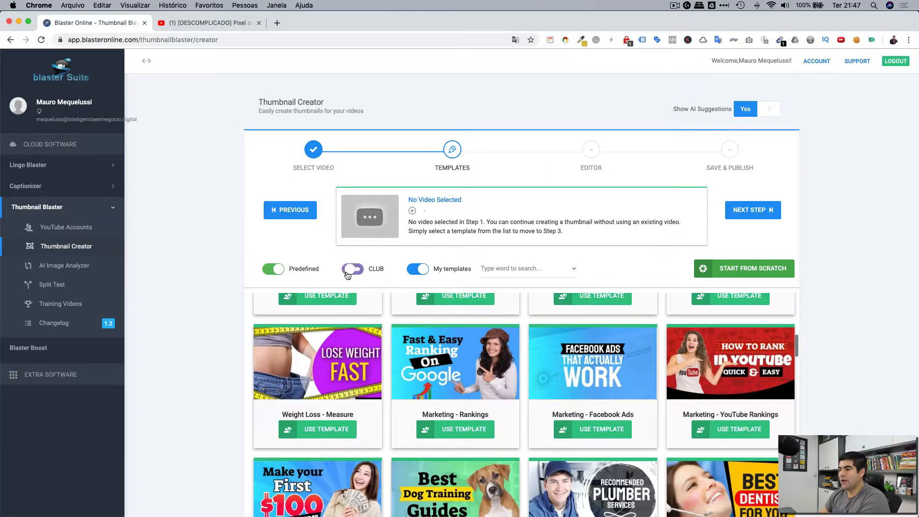
{"action": "left_click", "coordinate": [349, 272]}
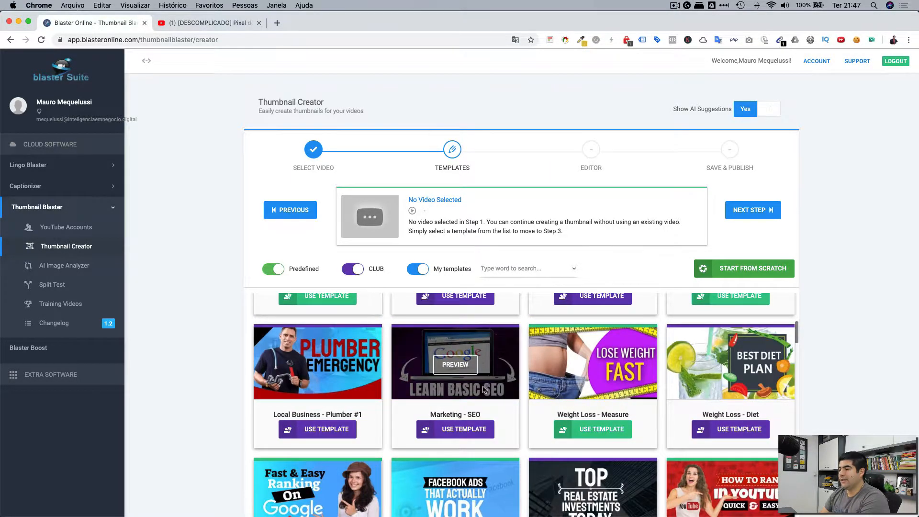
- Look through the template gallery, from the predefined and CLUB designs to the saved LIVE thumbnails among the personal templates
{"action": "scroll", "coordinate": [487, 387], "scroll_direction": "up", "scroll_amount": 3}
{"action": "scroll", "coordinate": [487, 386], "scroll_direction": "down", "scroll_amount": 5}
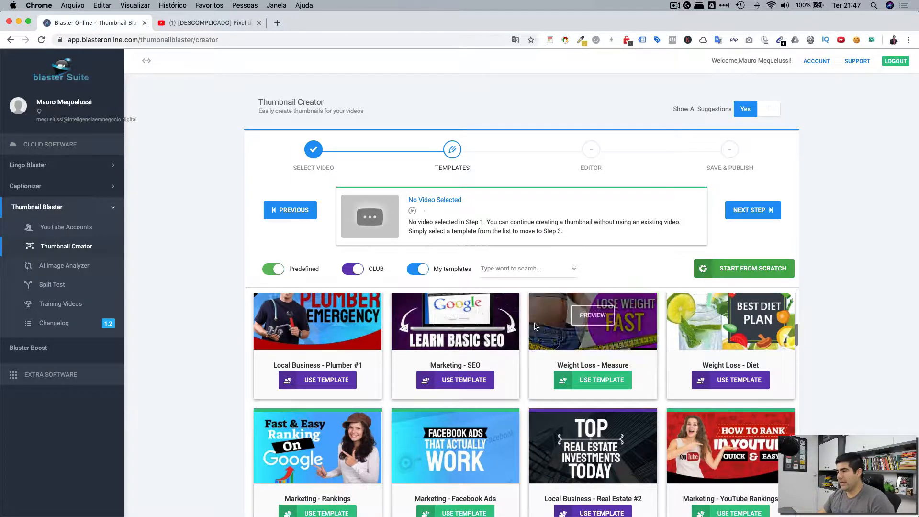
{"action": "scroll", "coordinate": [513, 349], "scroll_direction": "up", "scroll_amount": 5}
{"action": "scroll", "coordinate": [517, 347], "scroll_direction": "up", "scroll_amount": 7}
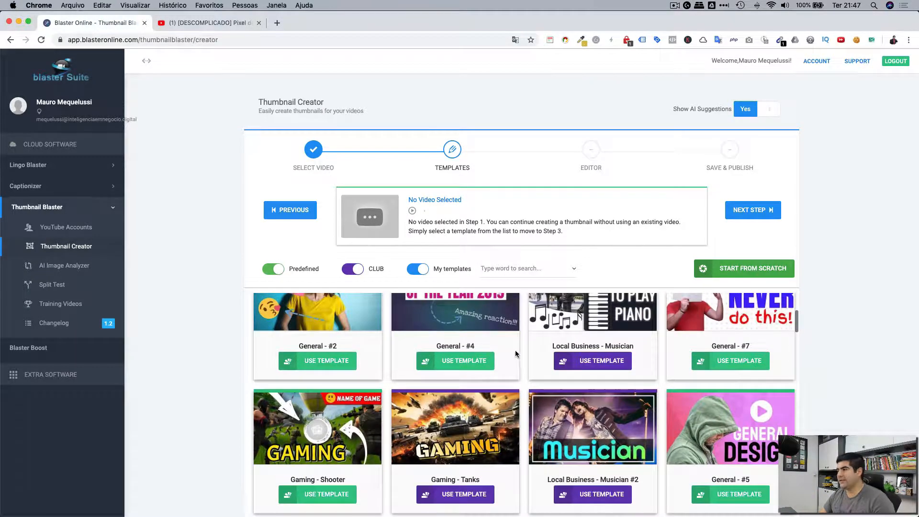
{"action": "scroll", "coordinate": [522, 345], "scroll_direction": "up", "scroll_amount": 3}
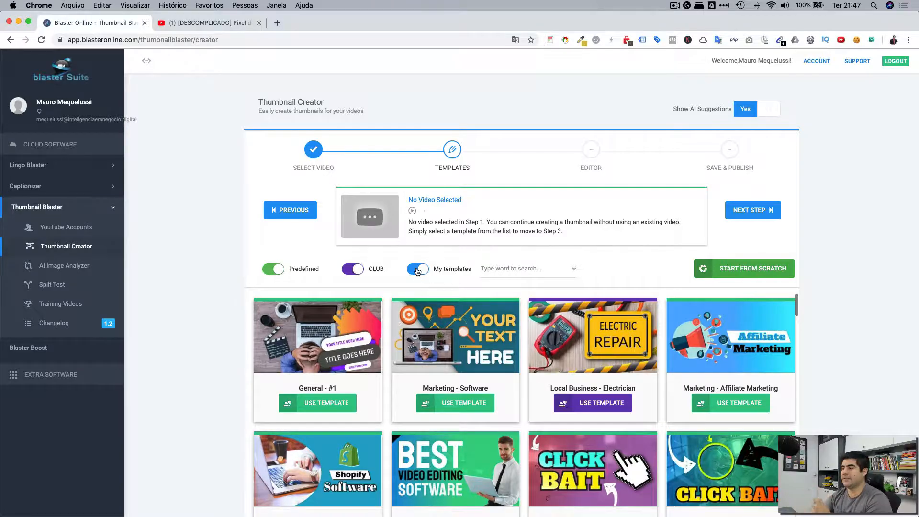
{"action": "scroll", "coordinate": [618, 479], "scroll_direction": "down", "scroll_amount": 15}
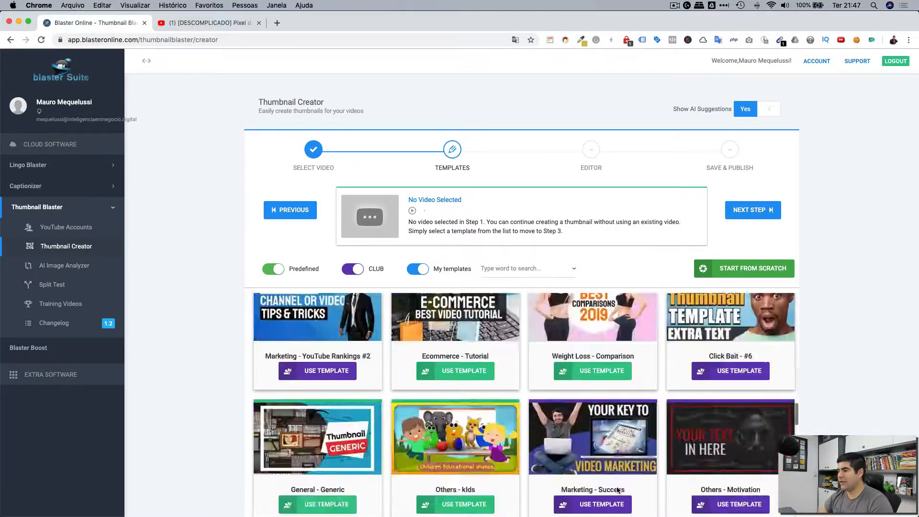
{"action": "scroll", "coordinate": [618, 488], "scroll_direction": "down", "scroll_amount": 15}
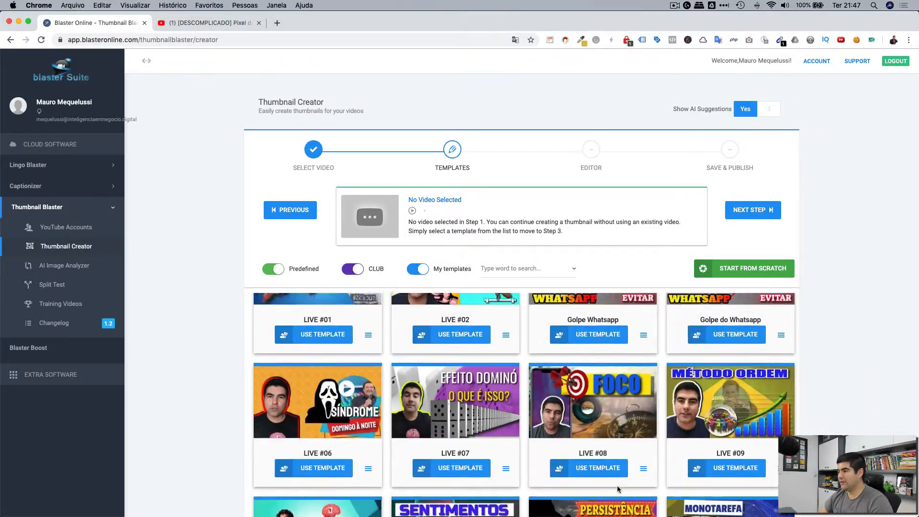
{"action": "scroll", "coordinate": [618, 485], "scroll_direction": "down", "scroll_amount": 15}
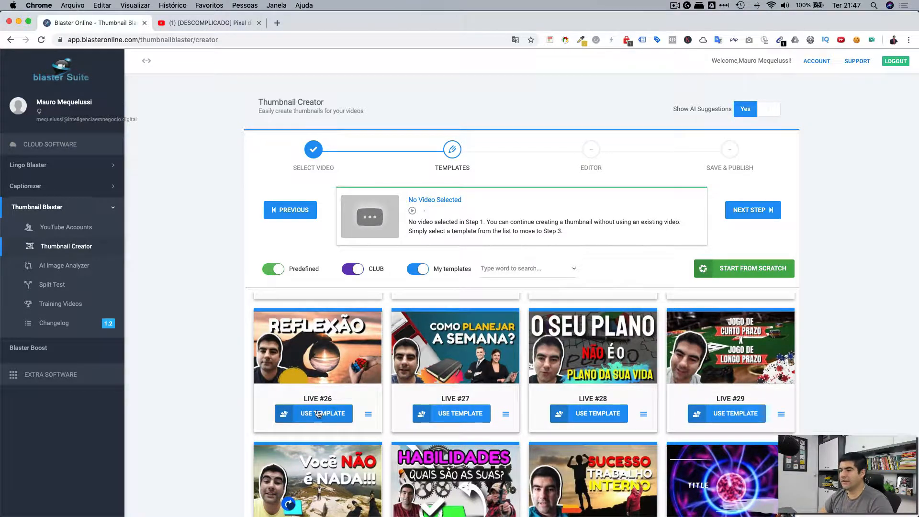
{"action": "mouse_move", "coordinate": [324, 368]}
{"action": "mouse_move", "coordinate": [412, 366]}
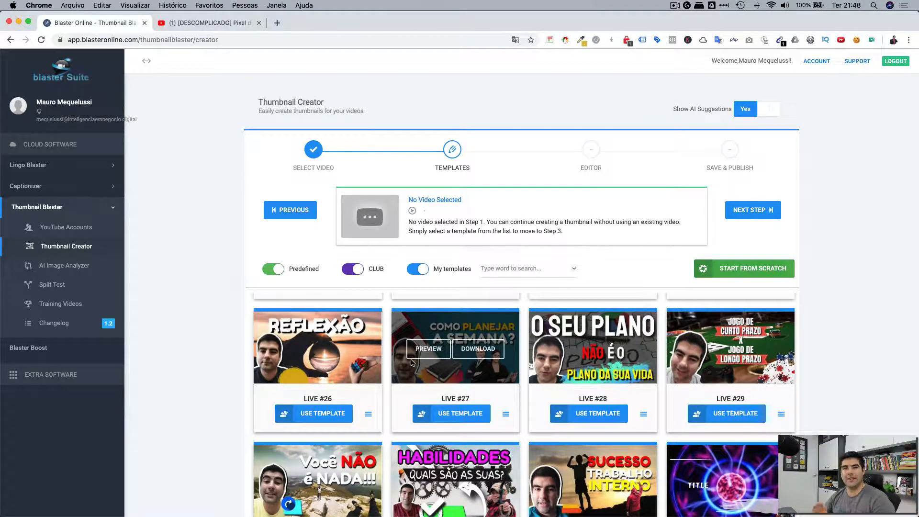
{"action": "scroll", "coordinate": [521, 366], "scroll_direction": "up", "scroll_amount": 4}
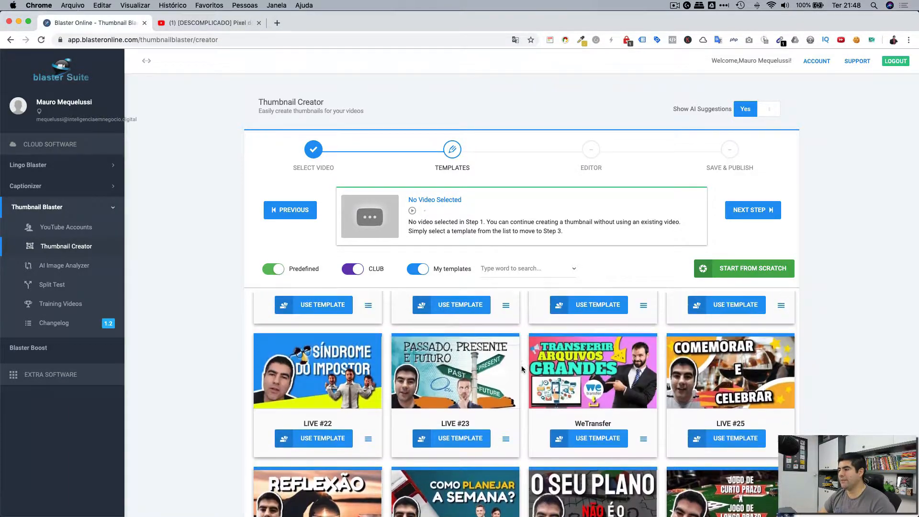
{"action": "scroll", "coordinate": [524, 372], "scroll_direction": "down", "scroll_amount": 3}
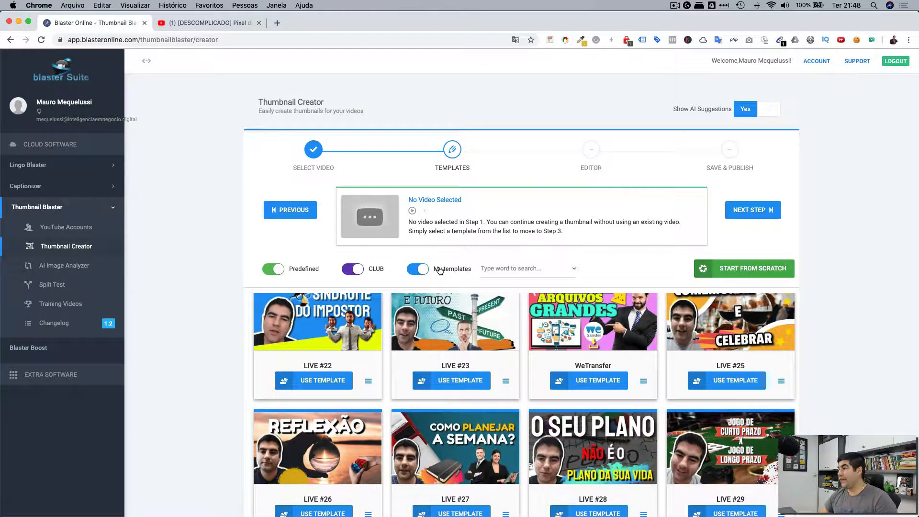
{"action": "scroll", "coordinate": [861, 256], "scroll_direction": "down", "scroll_amount": 5}
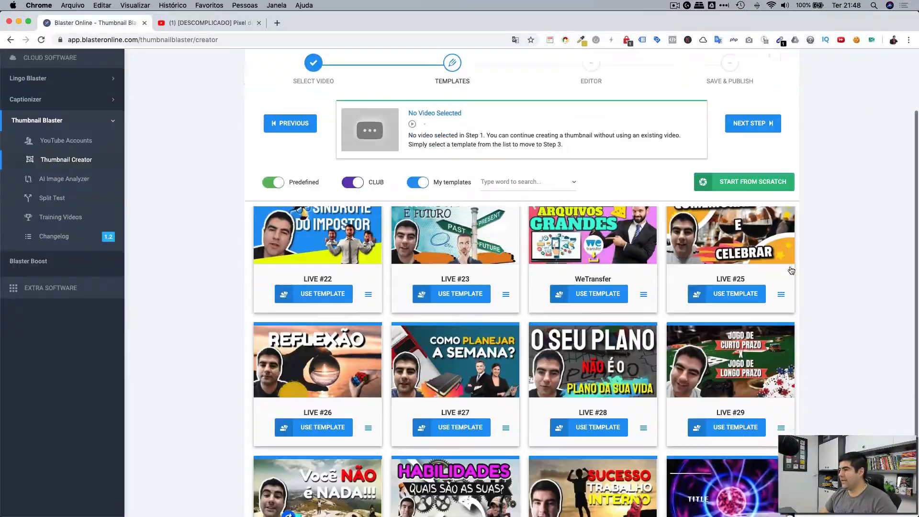
{"action": "scroll", "coordinate": [791, 270], "scroll_direction": "up", "scroll_amount": 3}
{"action": "scroll", "coordinate": [791, 269], "scroll_direction": "up", "scroll_amount": 15}
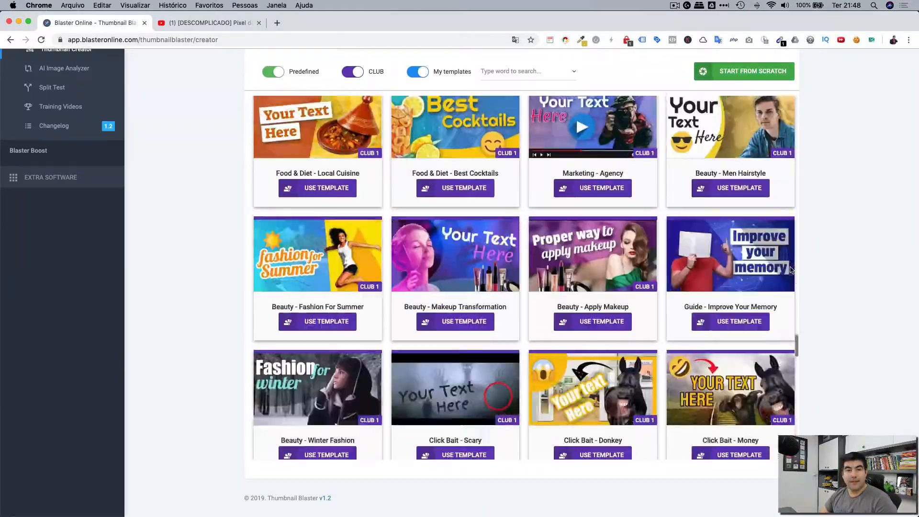
{"action": "scroll", "coordinate": [791, 268], "scroll_direction": "up", "scroll_amount": 10}
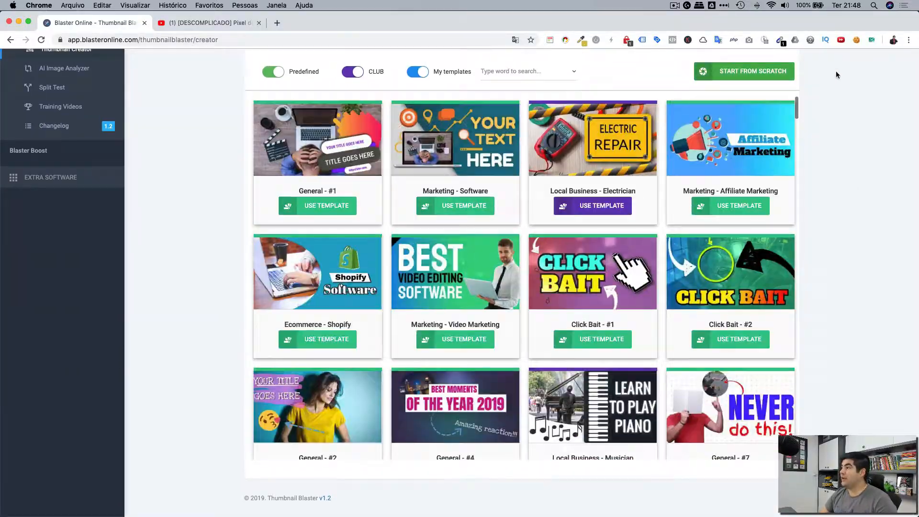
{"action": "scroll", "coordinate": [835, 77], "scroll_direction": "up", "scroll_amount": 5}
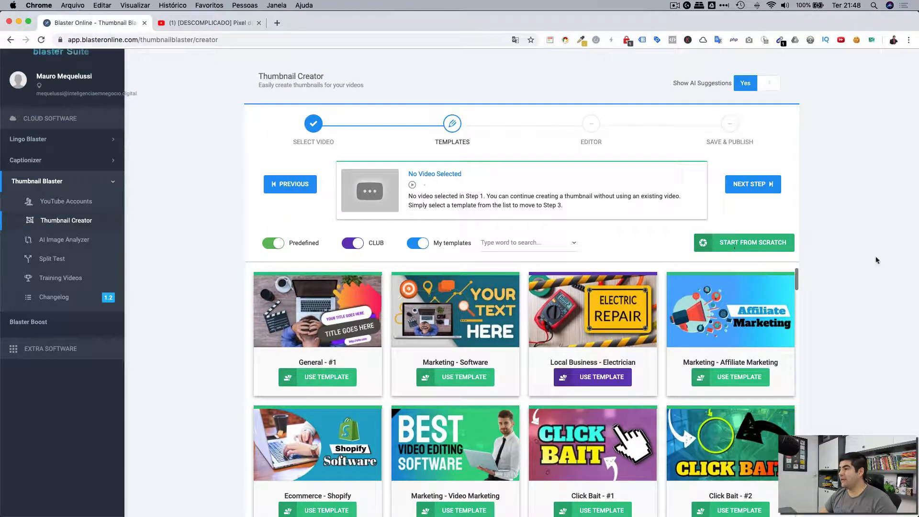
{"action": "scroll", "coordinate": [474, 351], "scroll_direction": "up", "scroll_amount": 1}
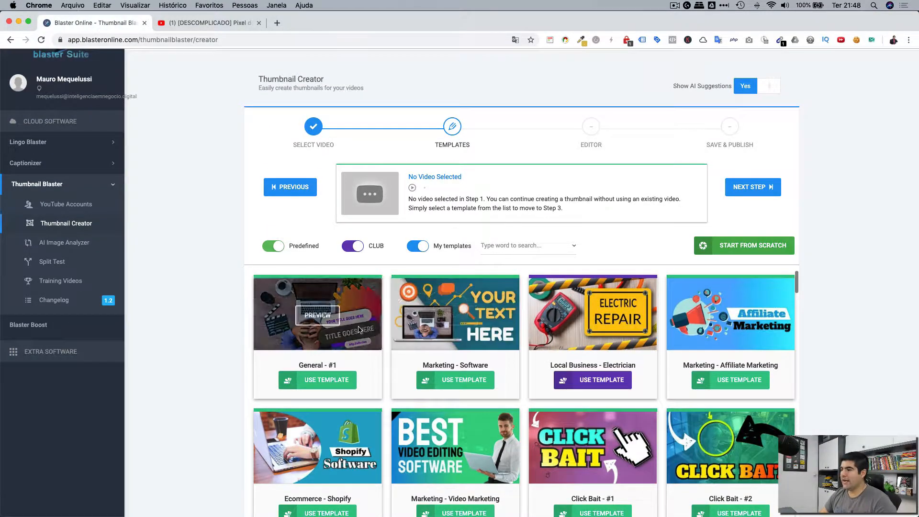
- Find the Marketing - YouTube Rankings template in the gallery and open it in the editor
{"action": "scroll", "coordinate": [686, 340], "scroll_direction": "down", "scroll_amount": 15}
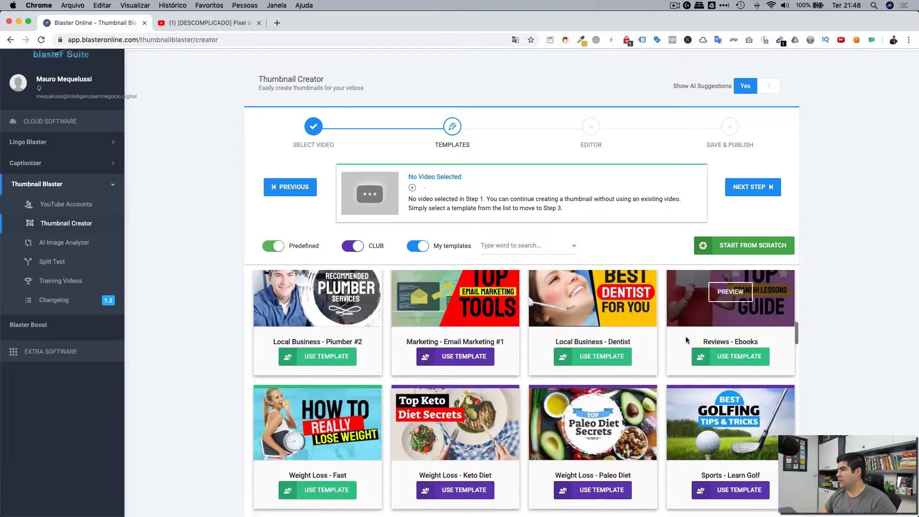
{"action": "scroll", "coordinate": [685, 340], "scroll_direction": "up", "scroll_amount": 5}
{"action": "scroll", "coordinate": [708, 383], "scroll_direction": "down", "scroll_amount": 3}
{"action": "scroll", "coordinate": [728, 412], "scroll_direction": "up", "scroll_amount": 4}
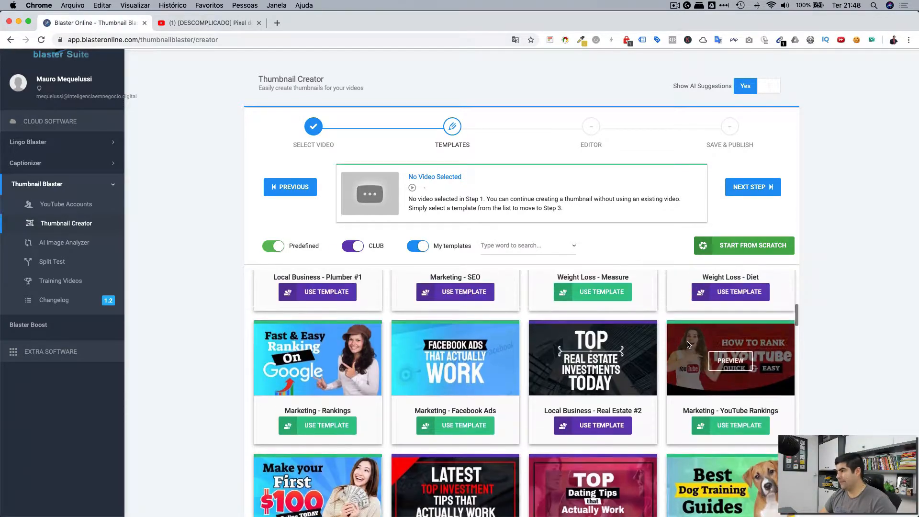
{"action": "left_click", "coordinate": [731, 429]}
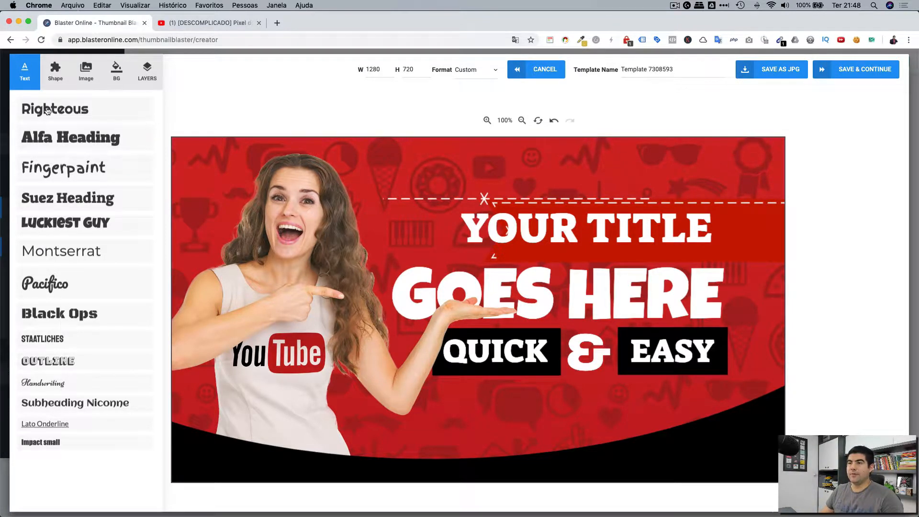
- Look through the editor's shape library in the Badges, Basic shapes and Emoji categories
{"action": "left_click", "coordinate": [56, 70]}
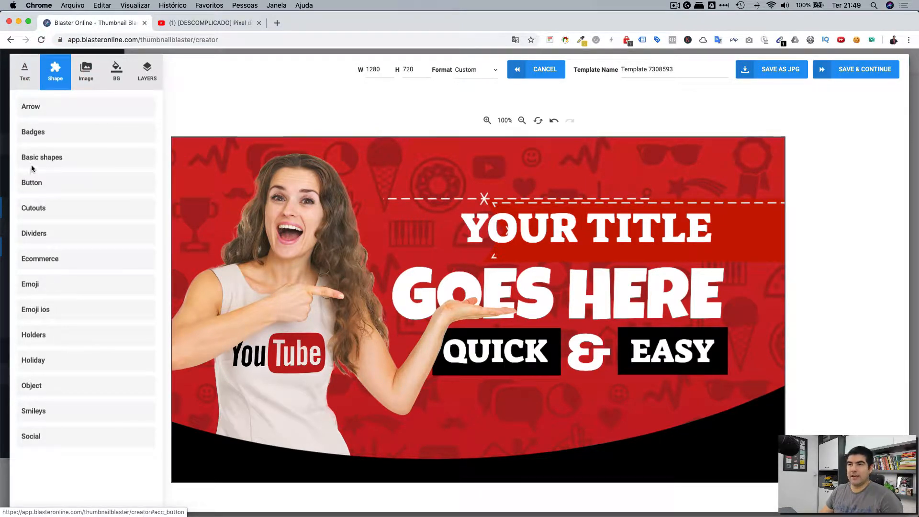
{"action": "left_click", "coordinate": [34, 137]}
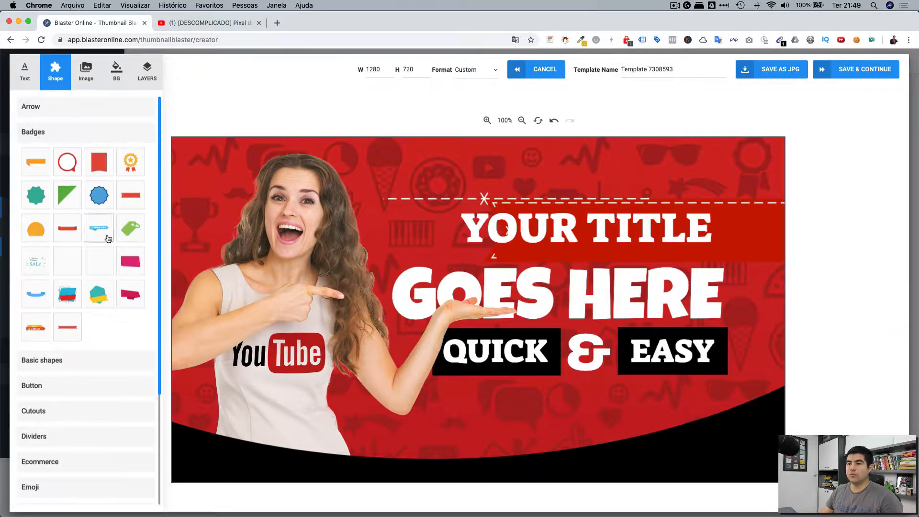
{"action": "left_click", "coordinate": [72, 361]}
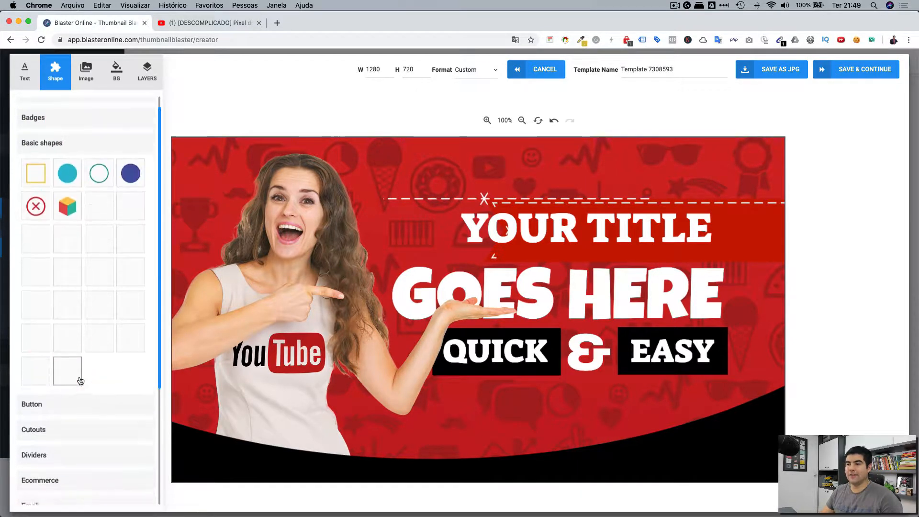
{"action": "scroll", "coordinate": [98, 411], "scroll_direction": "down", "scroll_amount": 5}
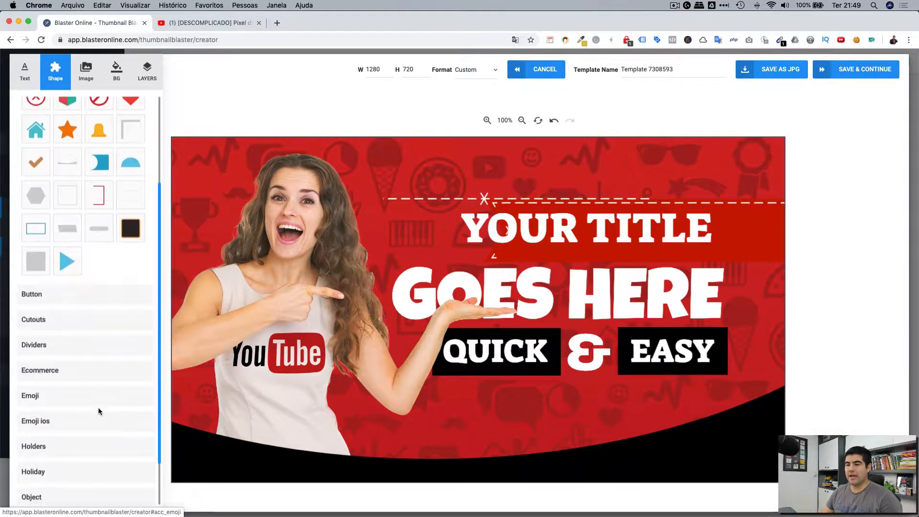
{"action": "left_click", "coordinate": [51, 383]}
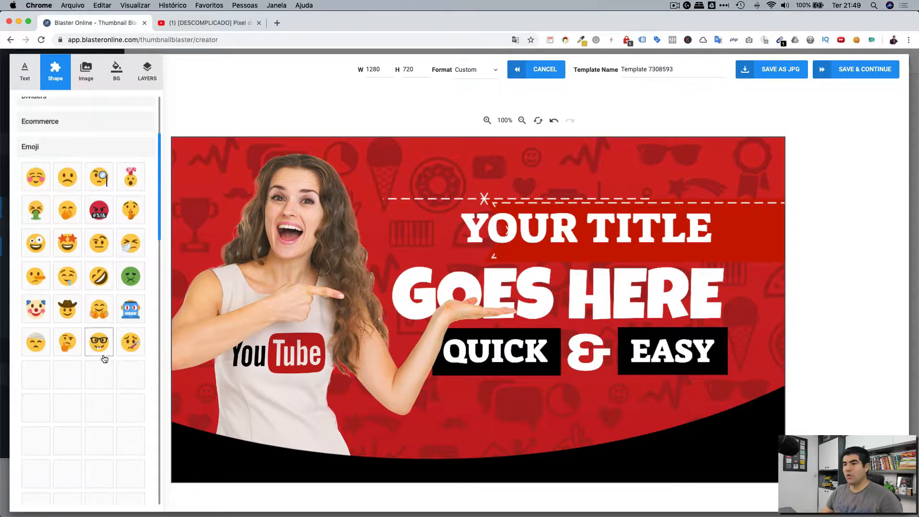
{"action": "scroll", "coordinate": [82, 359], "scroll_direction": "down", "scroll_amount": 5}
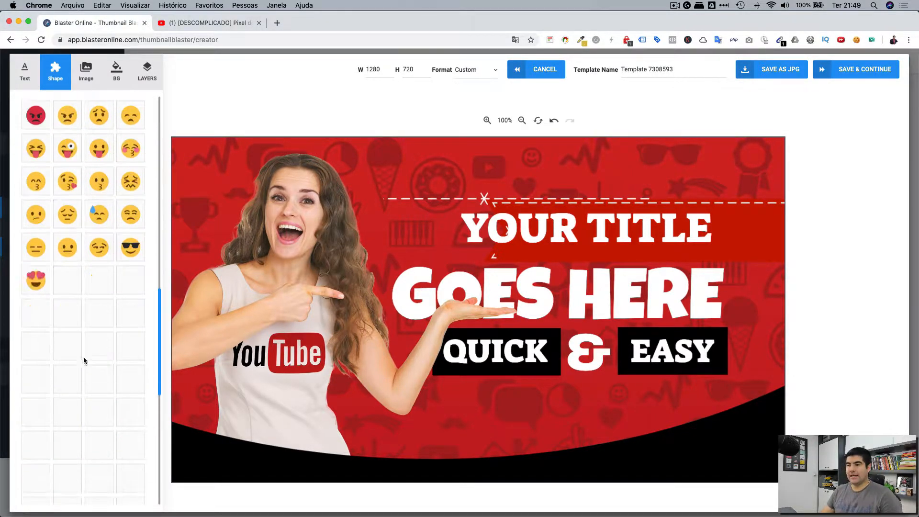
{"action": "scroll", "coordinate": [88, 350], "scroll_direction": "up", "scroll_amount": 10}
{"action": "scroll", "coordinate": [87, 346], "scroll_direction": "down", "scroll_amount": 6}
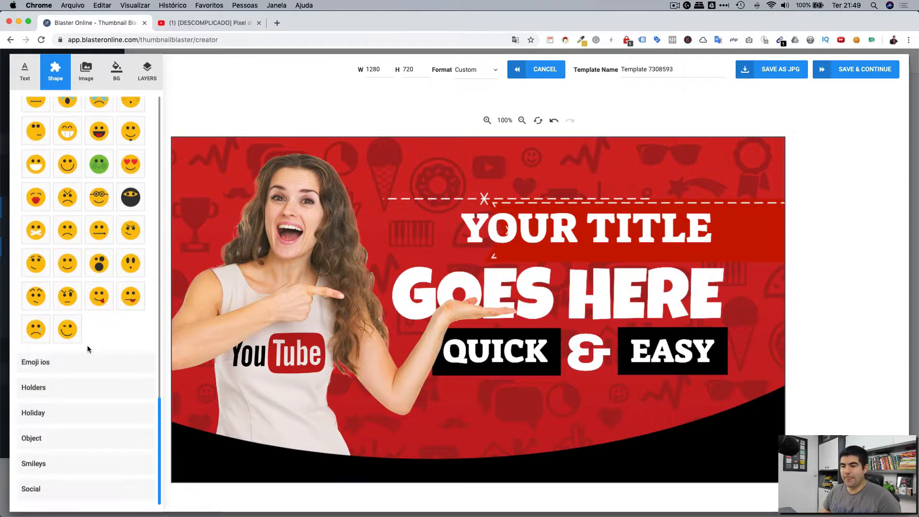
{"action": "scroll", "coordinate": [88, 343], "scroll_direction": "up", "scroll_amount": 10}
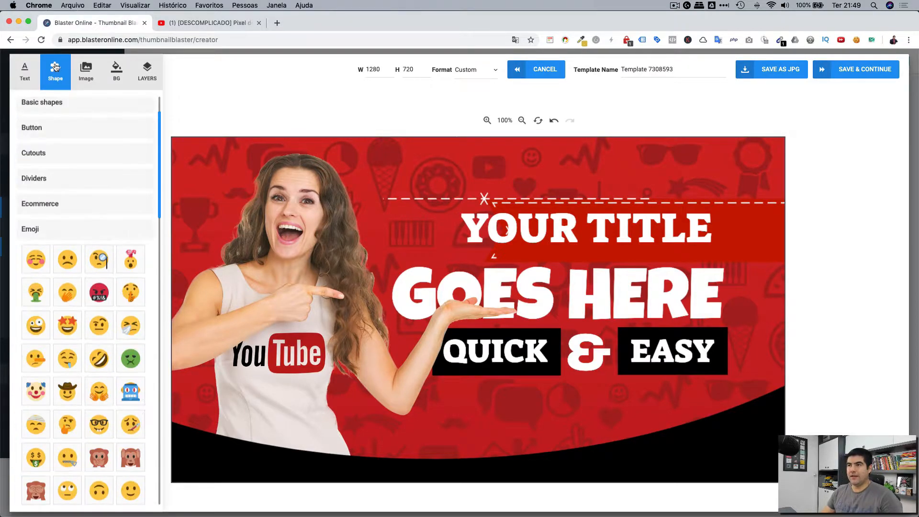
- Search the Pixabay image library for "youtube" and look through the resulting pictures
{"action": "left_click", "coordinate": [87, 76]}
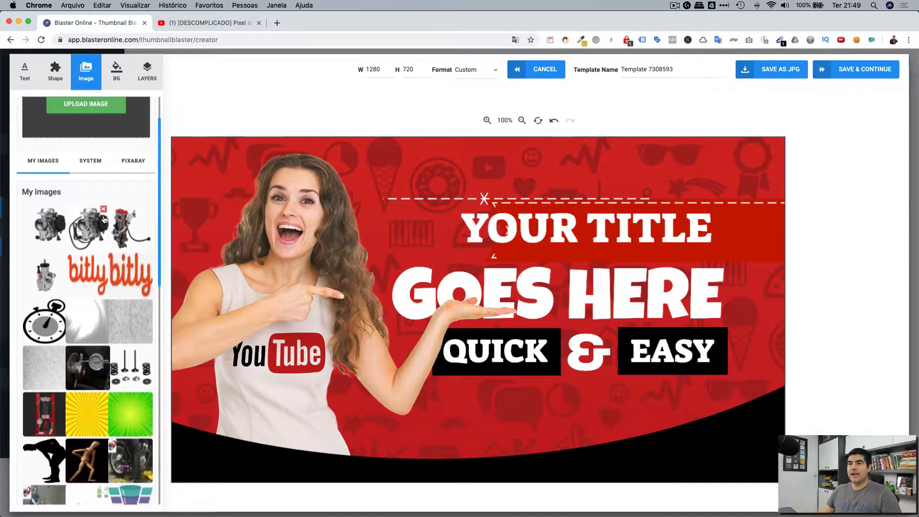
{"action": "scroll", "coordinate": [104, 219], "scroll_direction": "up", "scroll_amount": 2}
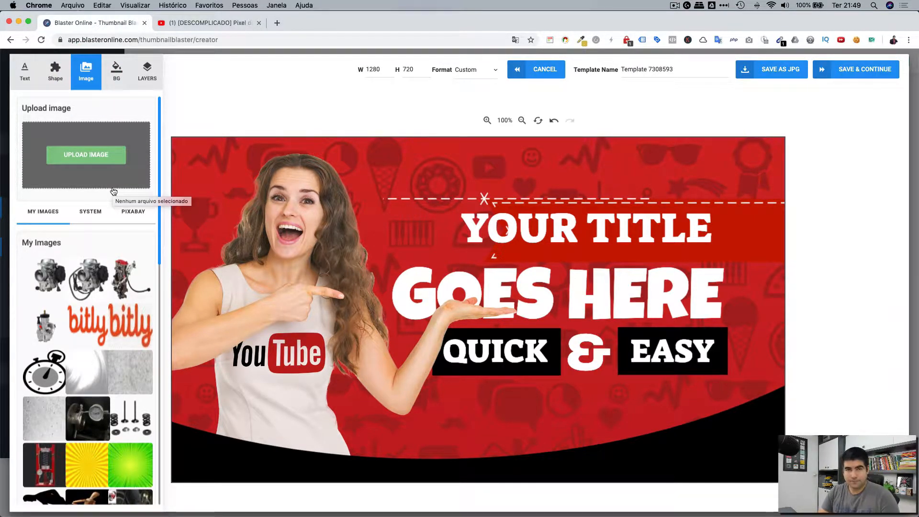
{"action": "left_click", "coordinate": [132, 217]}
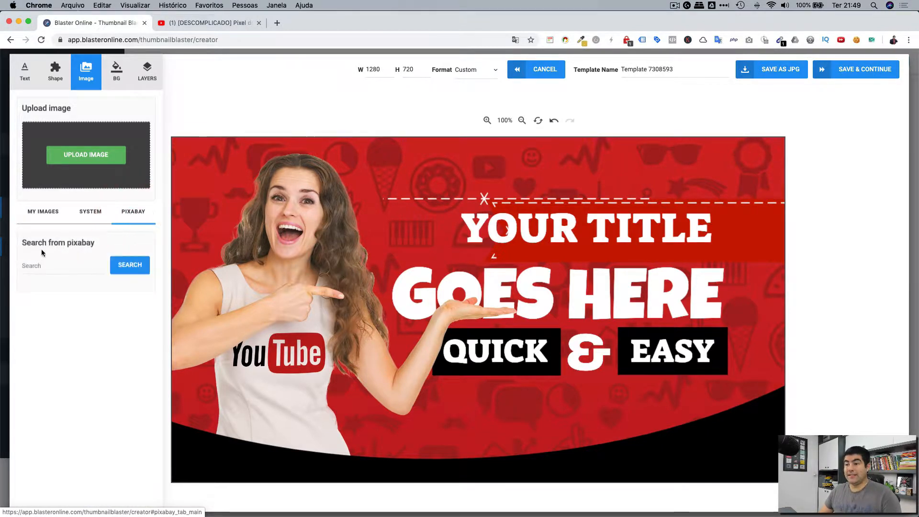
{"action": "left_click", "coordinate": [40, 266]}
{"action": "type", "text": "youtube"}
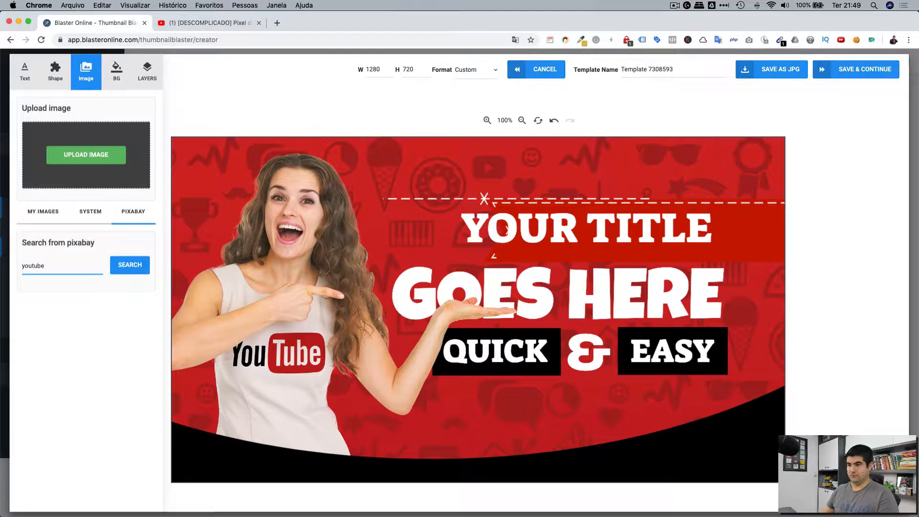
{"action": "key", "text": "Return"}
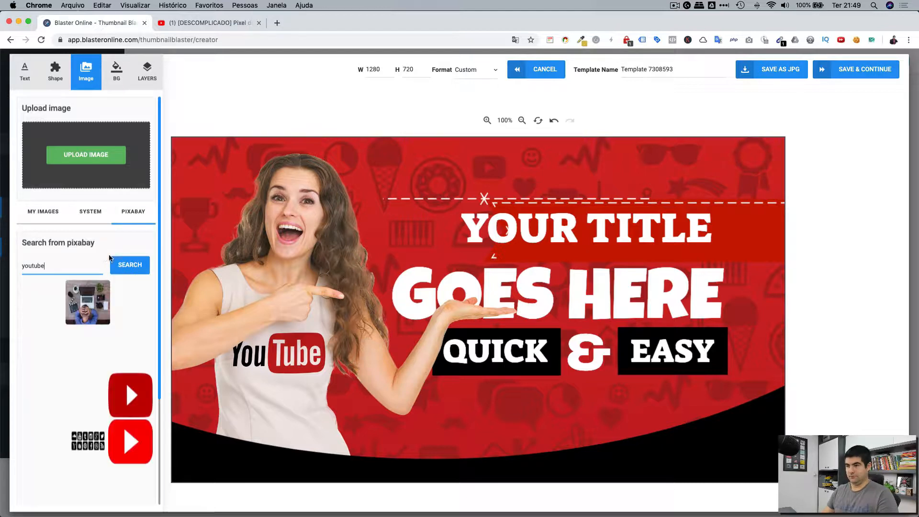
{"action": "scroll", "coordinate": [134, 387], "scroll_direction": "down", "scroll_amount": 2}
{"action": "scroll", "coordinate": [134, 387], "scroll_direction": "up", "scroll_amount": 1}
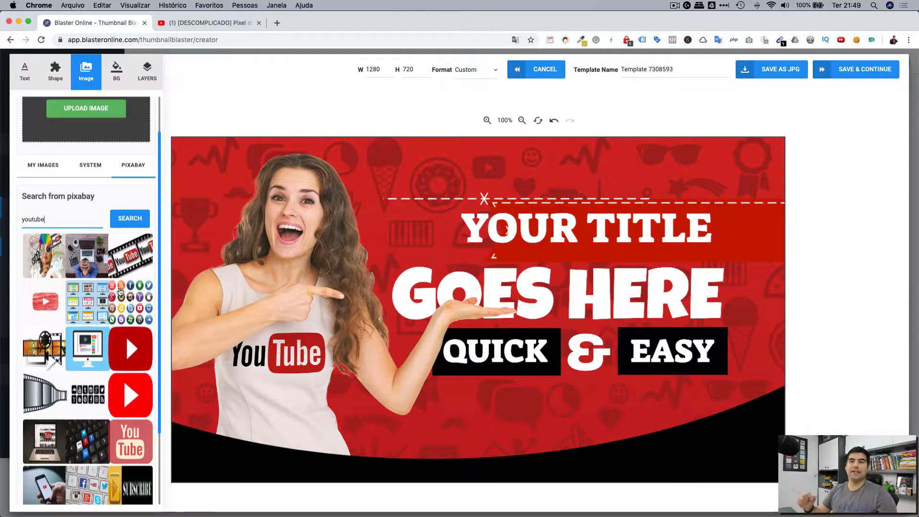
{"action": "scroll", "coordinate": [96, 192], "scroll_direction": "up", "scroll_amount": 2}
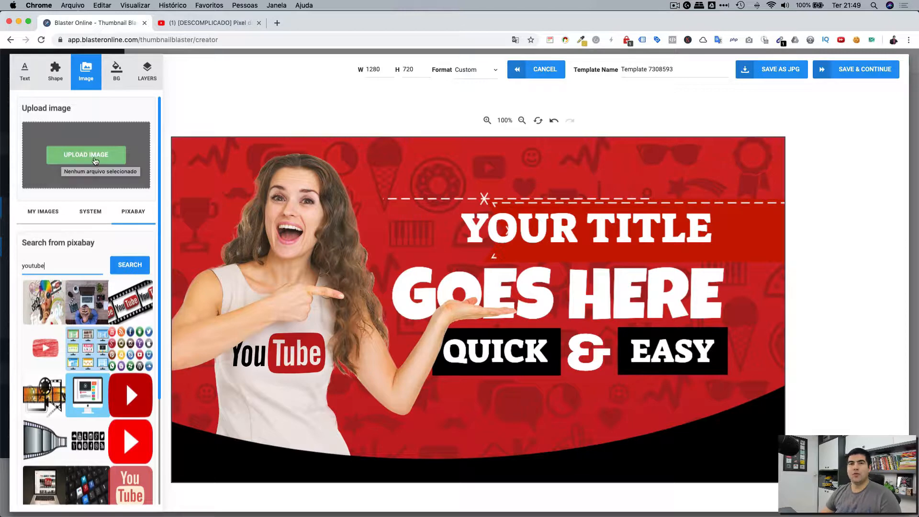
- Look through the system images and the personally uploaded images available for the thumbnail
{"action": "left_click", "coordinate": [98, 212]}
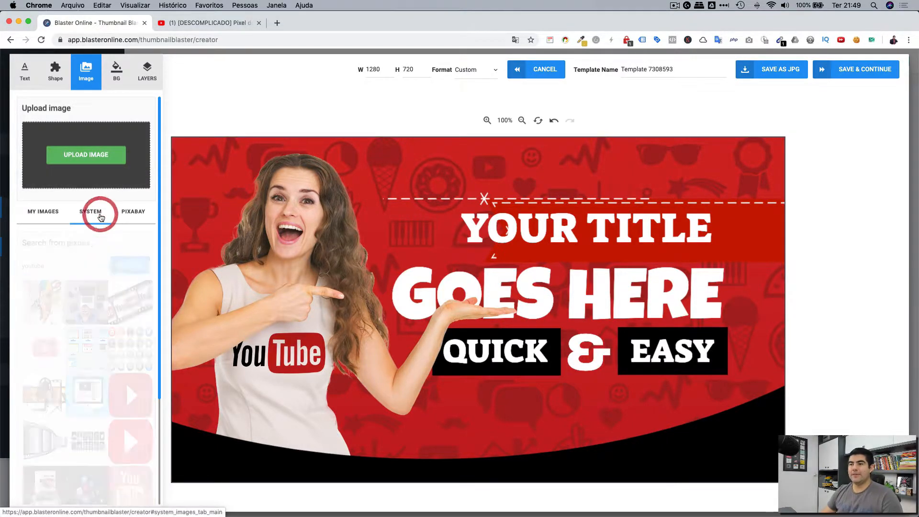
{"action": "scroll", "coordinate": [88, 335], "scroll_direction": "down", "scroll_amount": 15}
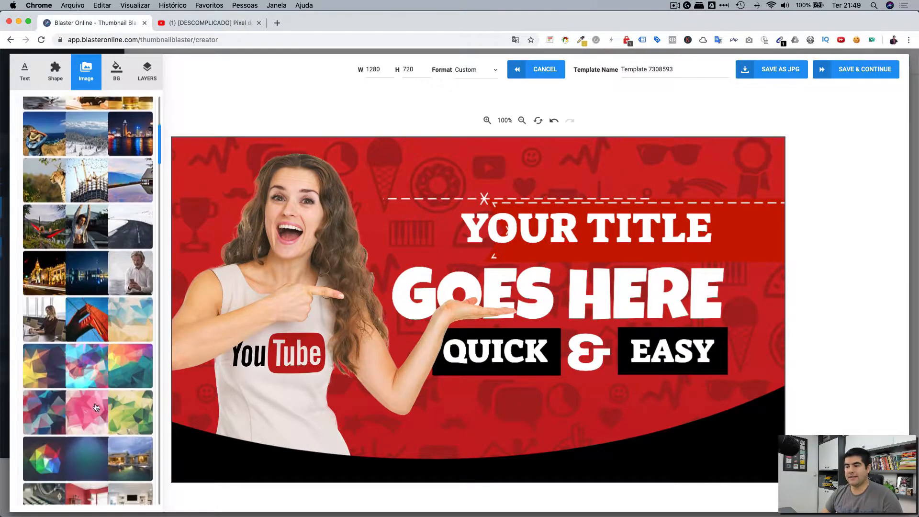
{"action": "scroll", "coordinate": [97, 406], "scroll_direction": "up", "scroll_amount": 15}
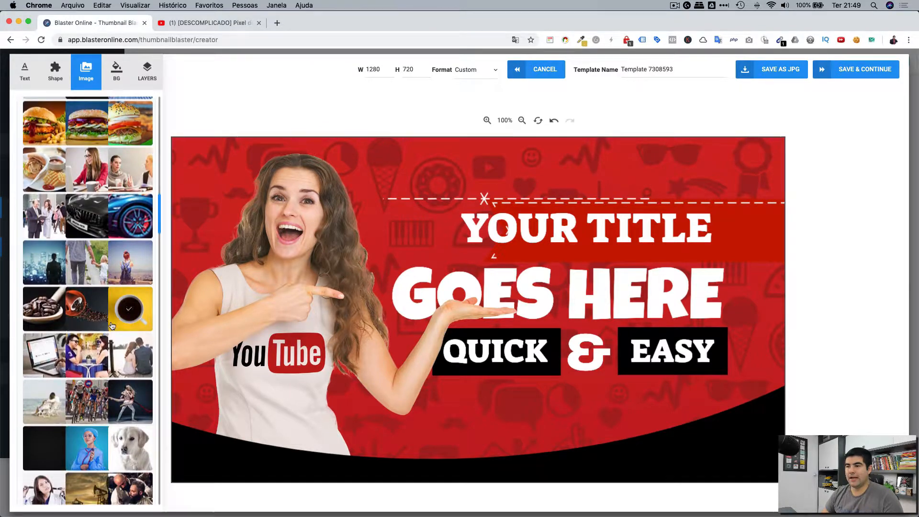
{"action": "left_click", "coordinate": [30, 209]}
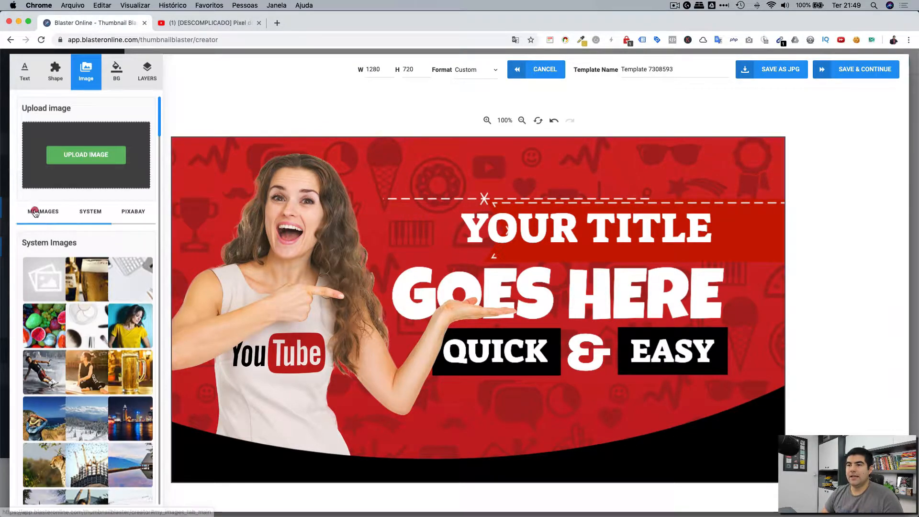
{"action": "scroll", "coordinate": [113, 472], "scroll_direction": "down", "scroll_amount": 2}
{"action": "scroll", "coordinate": [114, 473], "scroll_direction": "down", "scroll_amount": 4}
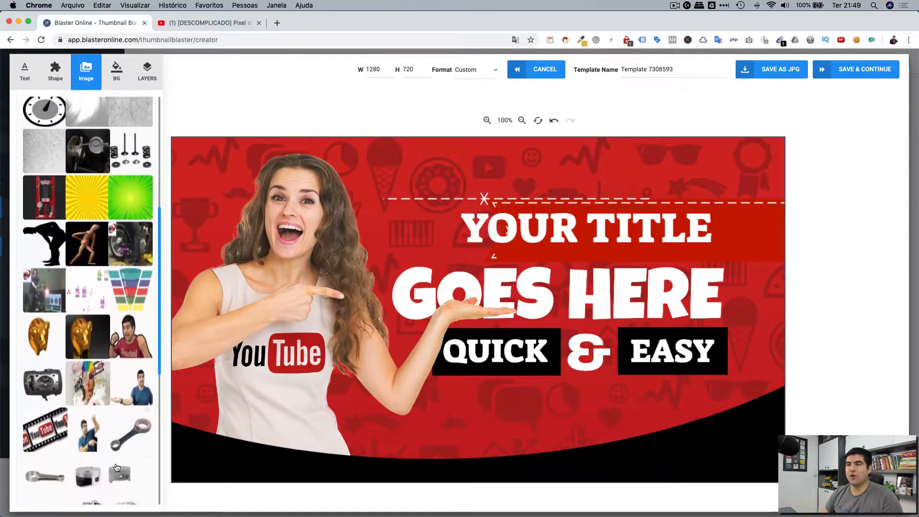
{"action": "scroll", "coordinate": [114, 473], "scroll_direction": "up", "scroll_amount": 10}
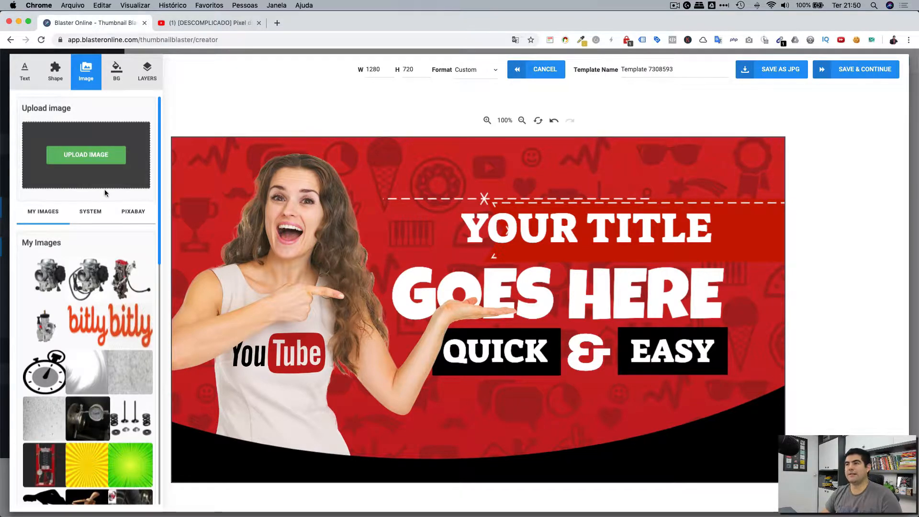
- Try several solid background colors, settling on #263238, and shift the red pattern image horizontally to X 150 to expose the background
{"action": "left_click", "coordinate": [119, 74]}
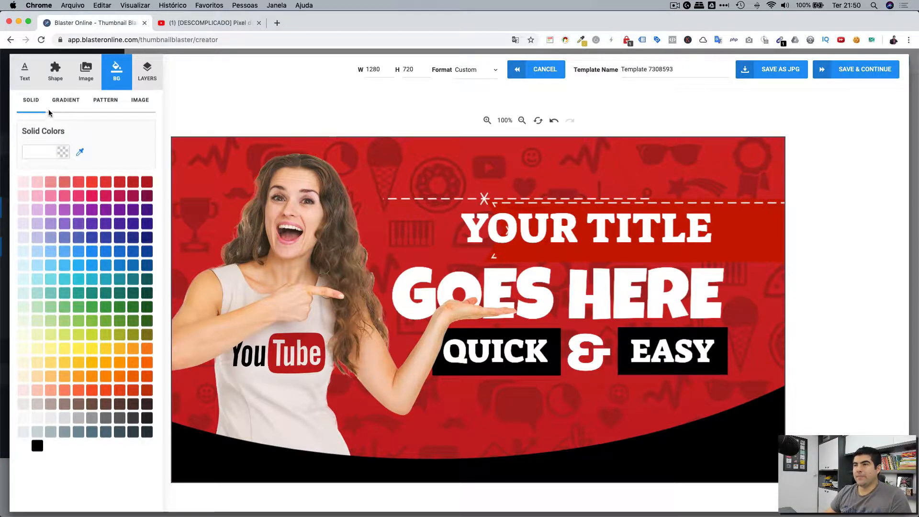
{"action": "left_click", "coordinate": [94, 324]}
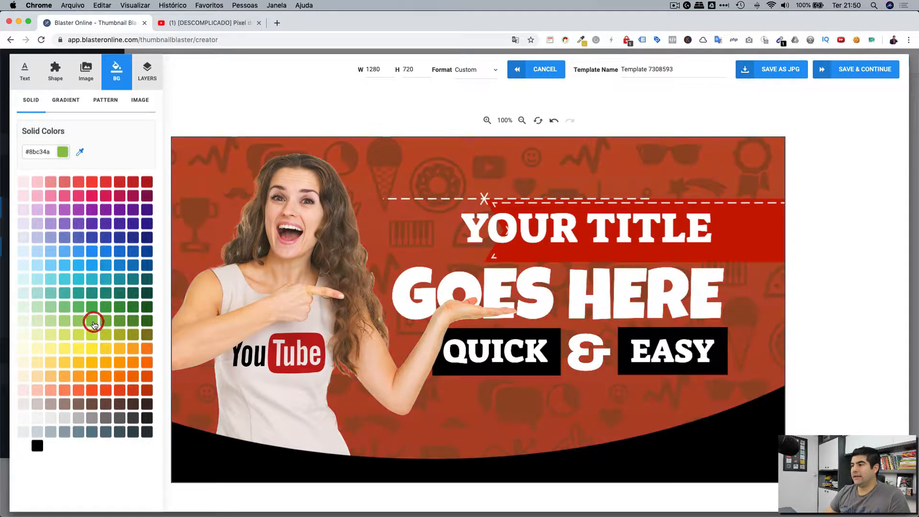
{"action": "left_click", "coordinate": [121, 322]}
{"action": "left_click", "coordinate": [24, 182]}
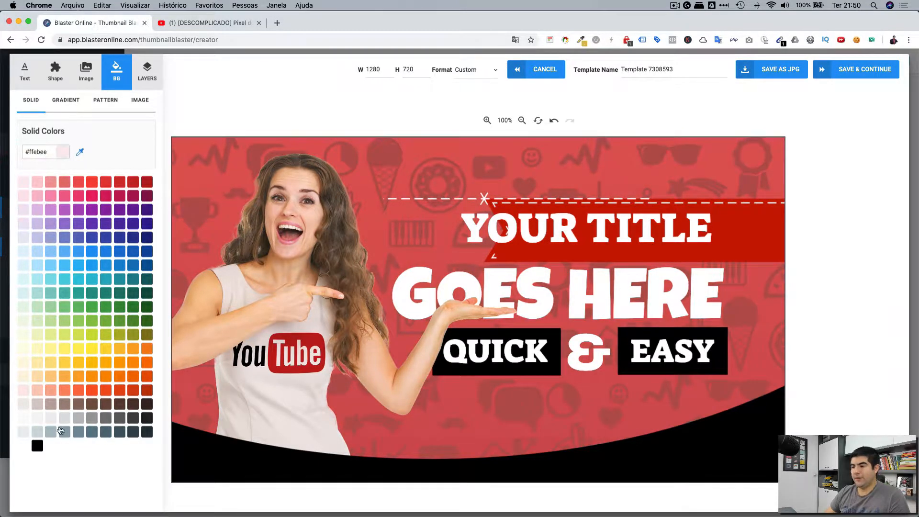
{"action": "left_click", "coordinate": [147, 432]}
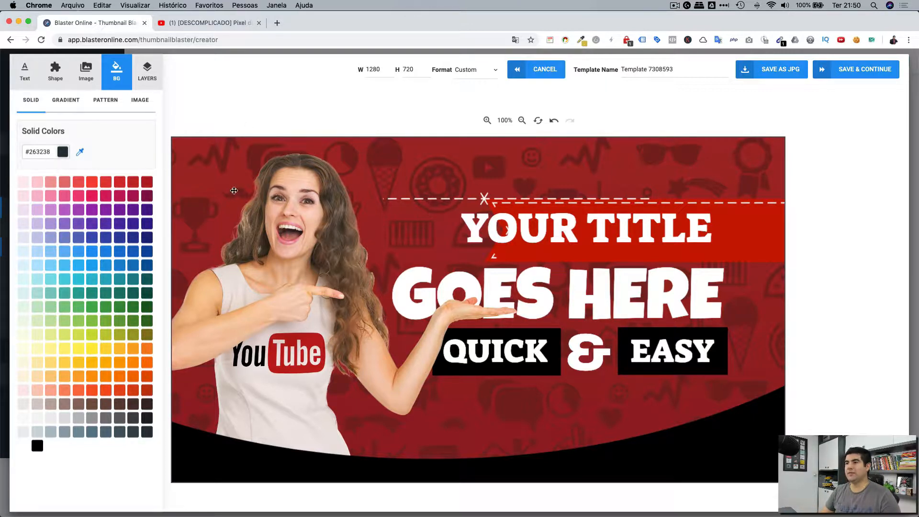
{"action": "left_click_drag", "start_coordinate": [242, 159], "coordinate": [314, 158]}
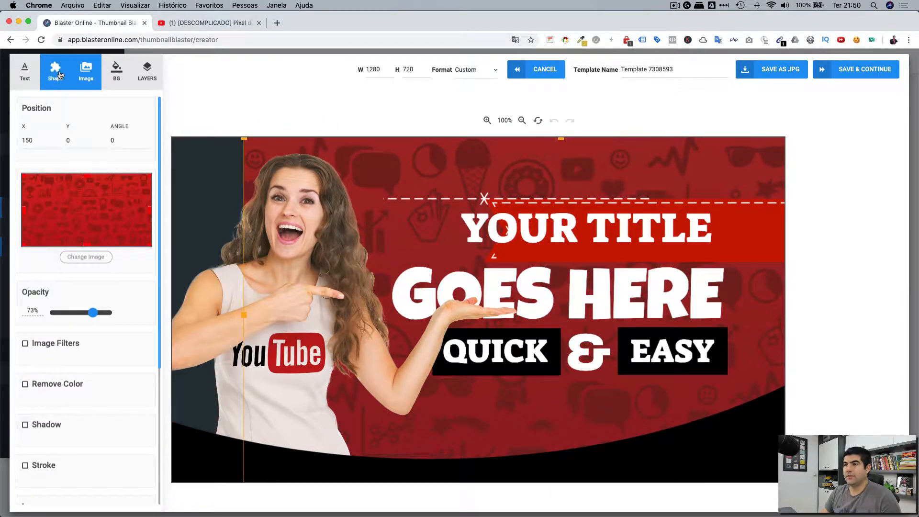
- Try purple #5e35b1 and a dark teal as solid background colors, and move the red pattern image back over the canvas
{"action": "left_click", "coordinate": [120, 75]}
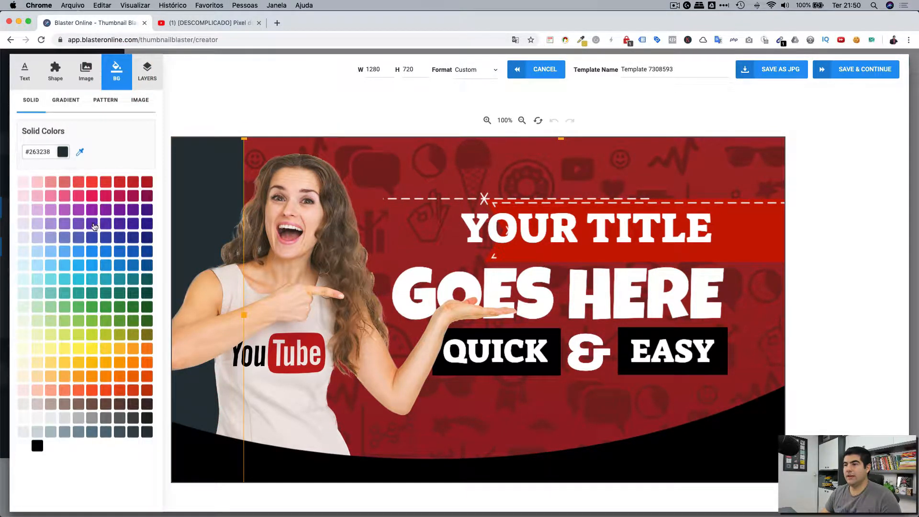
{"action": "left_click", "coordinate": [105, 225]}
{"action": "left_click", "coordinate": [119, 279]}
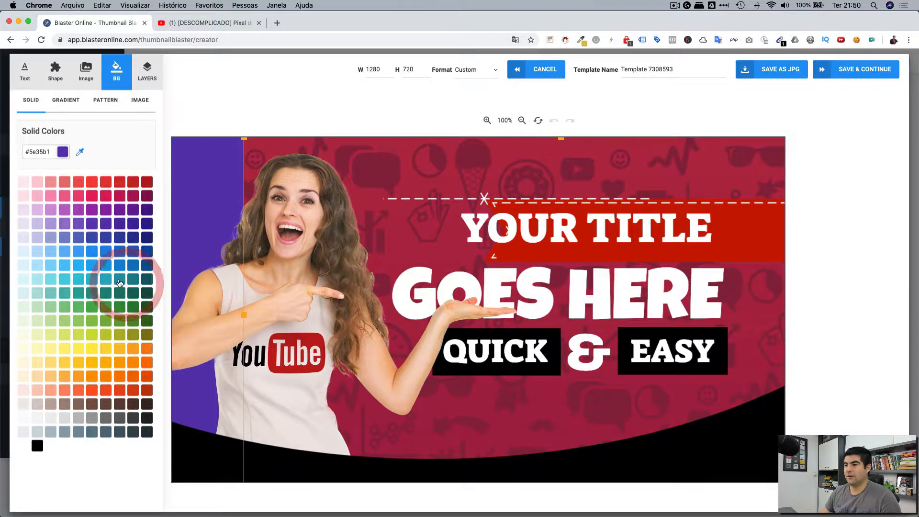
{"action": "left_click_drag", "start_coordinate": [320, 152], "coordinate": [245, 151]}
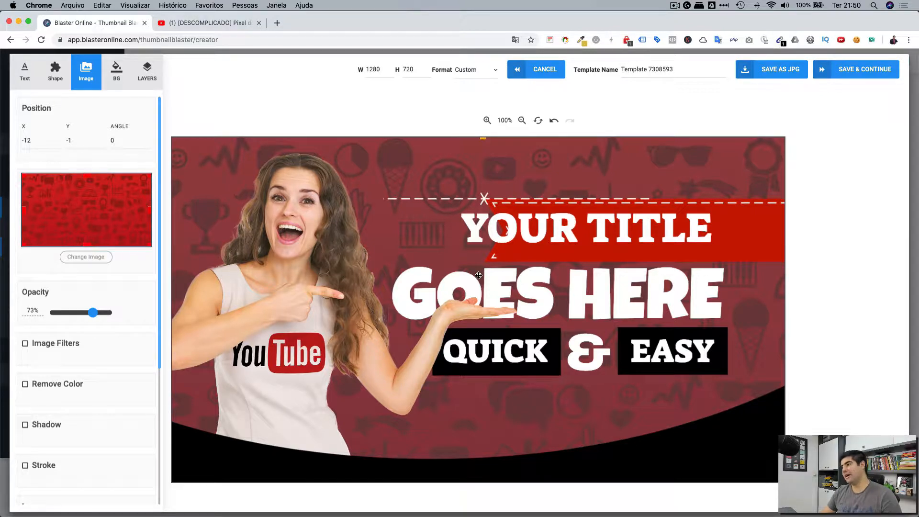
- Try the #ff9a9e to #fad0c4 background gradient as radial and as linear, and look over the pattern and image background options
{"action": "left_click", "coordinate": [113, 79]}
{"action": "left_click", "coordinate": [64, 108]}
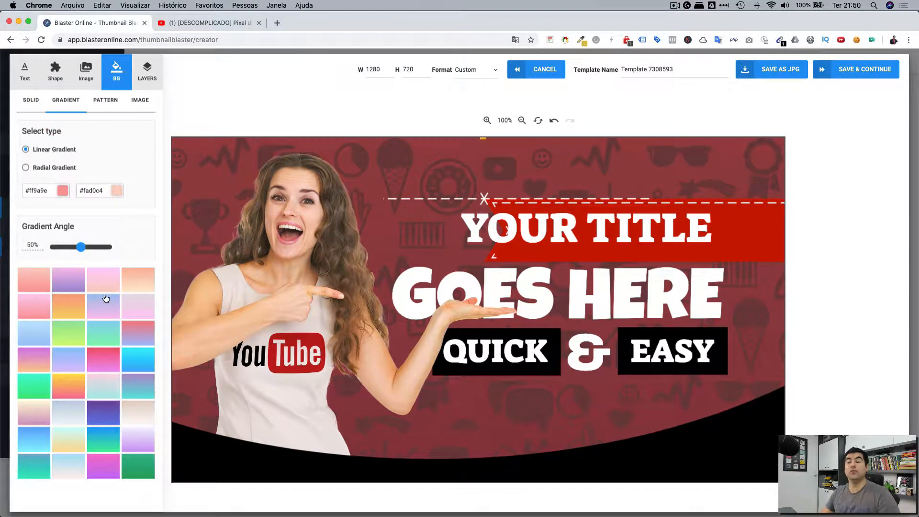
{"action": "left_click", "coordinate": [27, 168]}
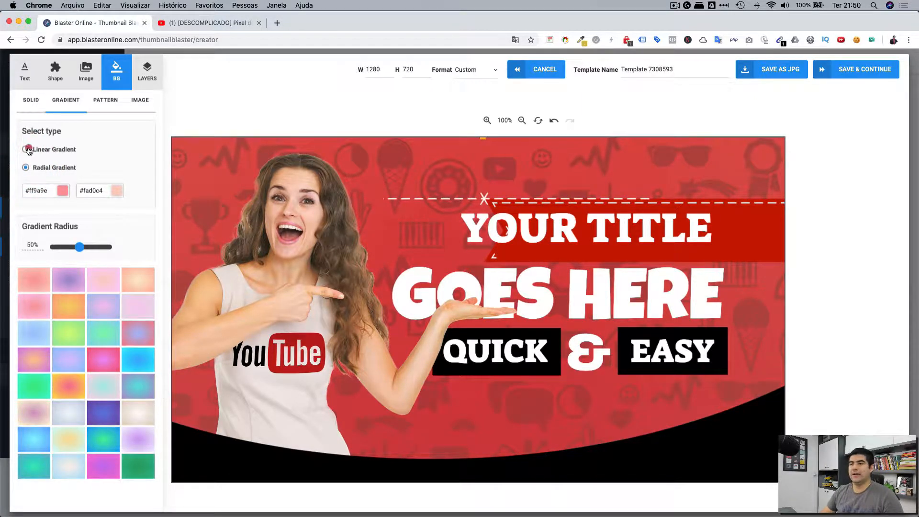
{"action": "left_click", "coordinate": [27, 150]}
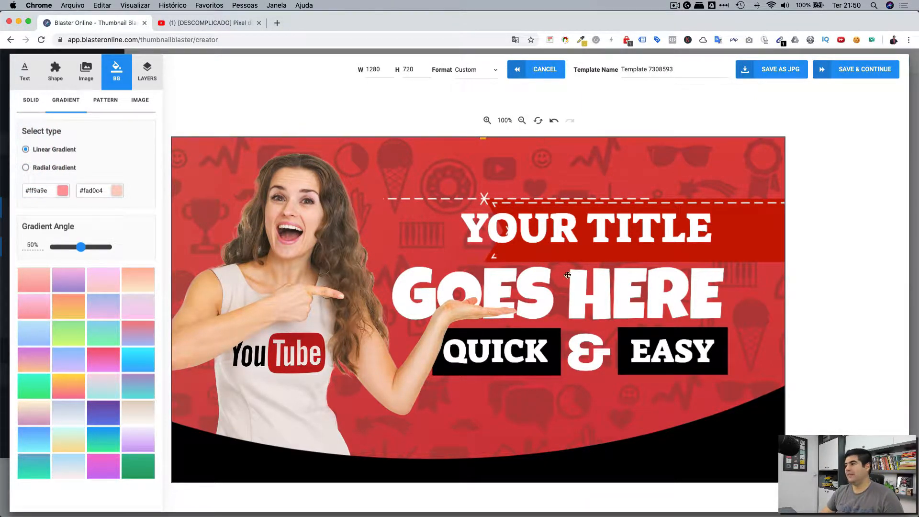
{"action": "left_click", "coordinate": [114, 101]}
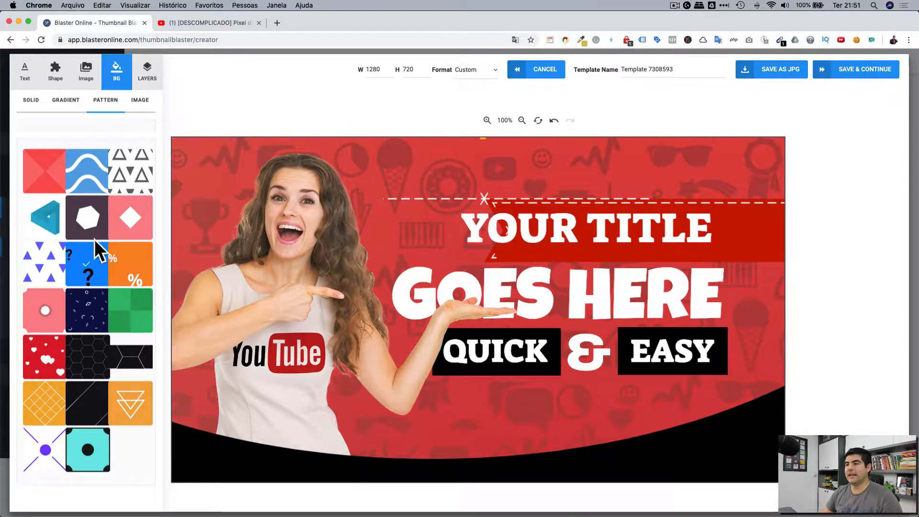
{"action": "left_click", "coordinate": [136, 101]}
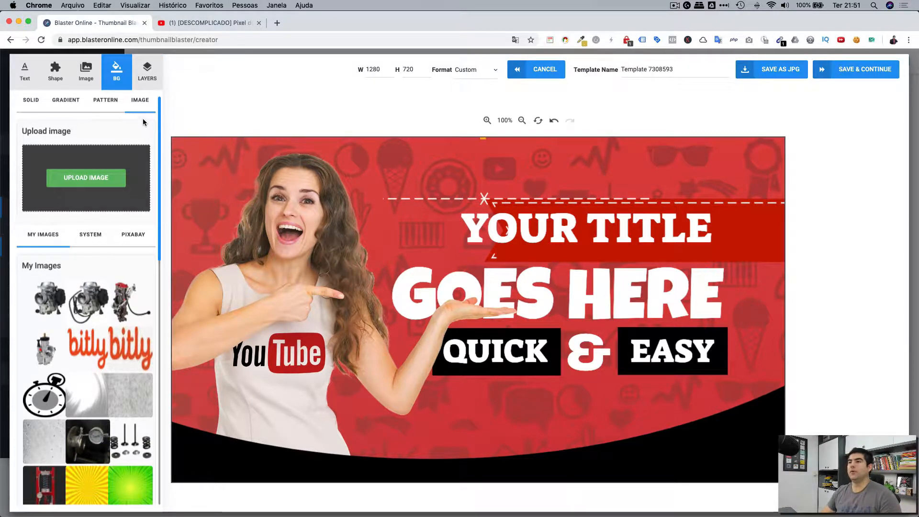
- Reorder the layers so the YOUR TITLE and GOES HERE texts and the ribbon group sit behind the red pattern image
{"action": "left_click", "coordinate": [139, 83]}
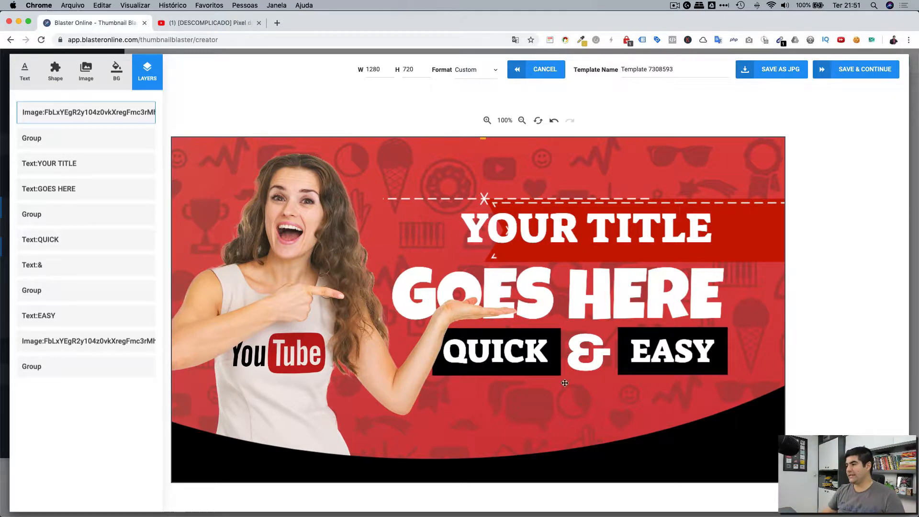
{"action": "left_click", "coordinate": [456, 314]}
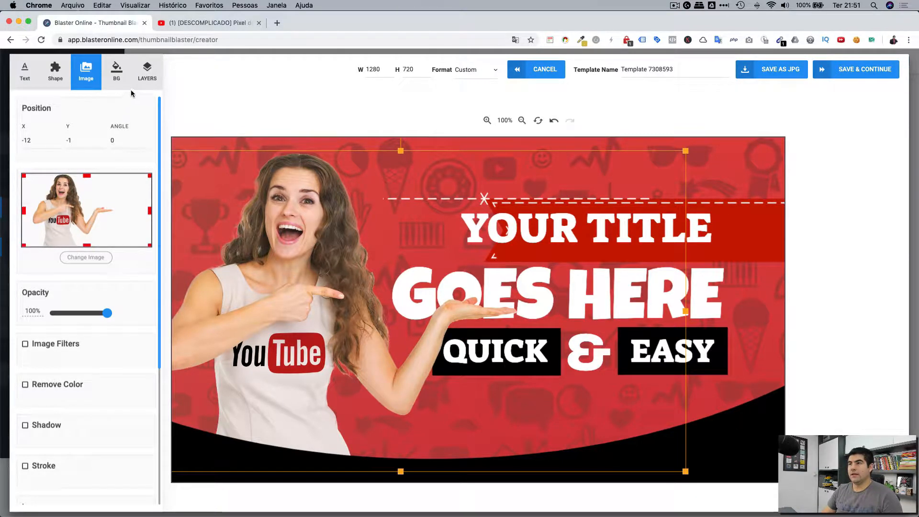
{"action": "left_click", "coordinate": [145, 74]}
{"action": "mouse_move", "coordinate": [66, 345]}
{"action": "left_mouse_down"}
{"action": "mouse_move", "coordinate": [76, 118]}
{"action": "mouse_move", "coordinate": [61, 208]}
{"action": "mouse_move", "coordinate": [62, 248]}
{"action": "mouse_move", "coordinate": [70, 125]}
{"action": "mouse_move", "coordinate": [75, 347]}
{"action": "left_mouse_up"}
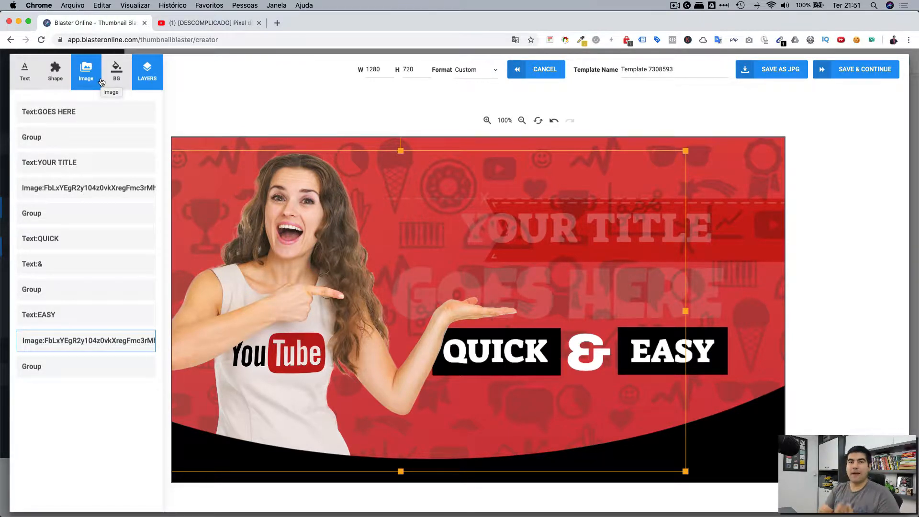
- Examine the canvas width setting and the available format ratios from 16:9 to Custom, keeping the Custom format
{"action": "double_click", "coordinate": [379, 74]}
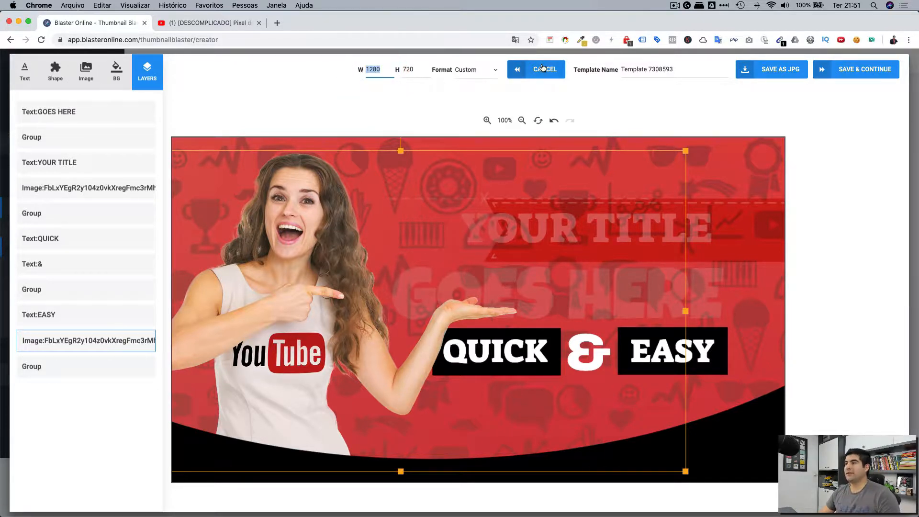
{"action": "left_click", "coordinate": [477, 77]}
{"action": "scroll", "coordinate": [475, 95], "scroll_direction": "up", "scroll_amount": 5}
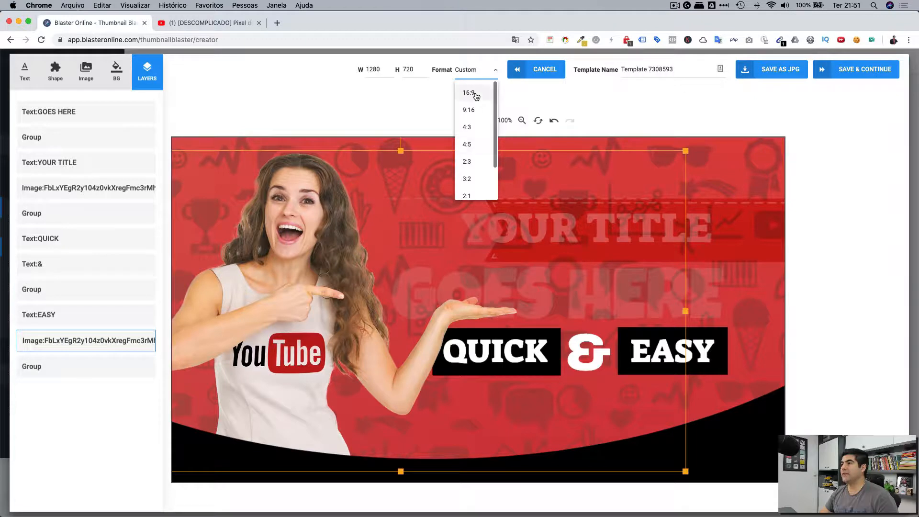
{"action": "scroll", "coordinate": [474, 106], "scroll_direction": "down", "scroll_amount": 3}
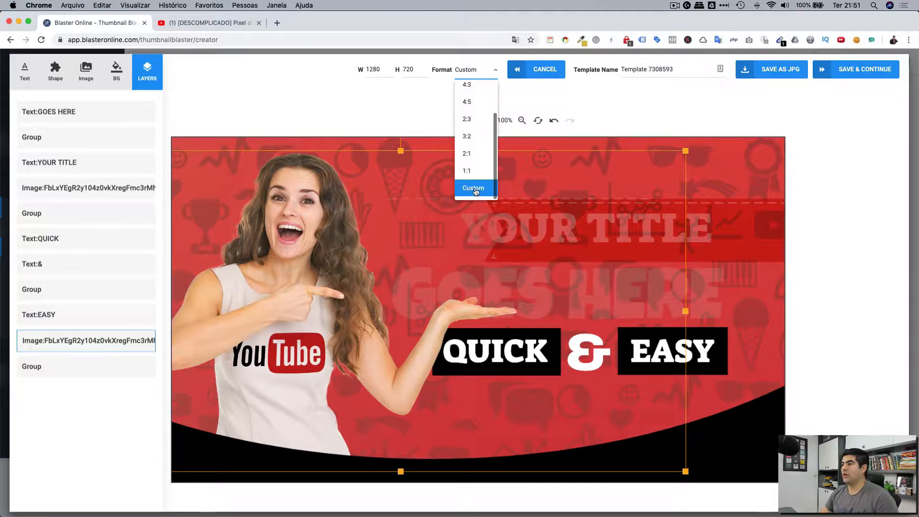
{"action": "scroll", "coordinate": [476, 158], "scroll_direction": "up", "scroll_amount": 3}
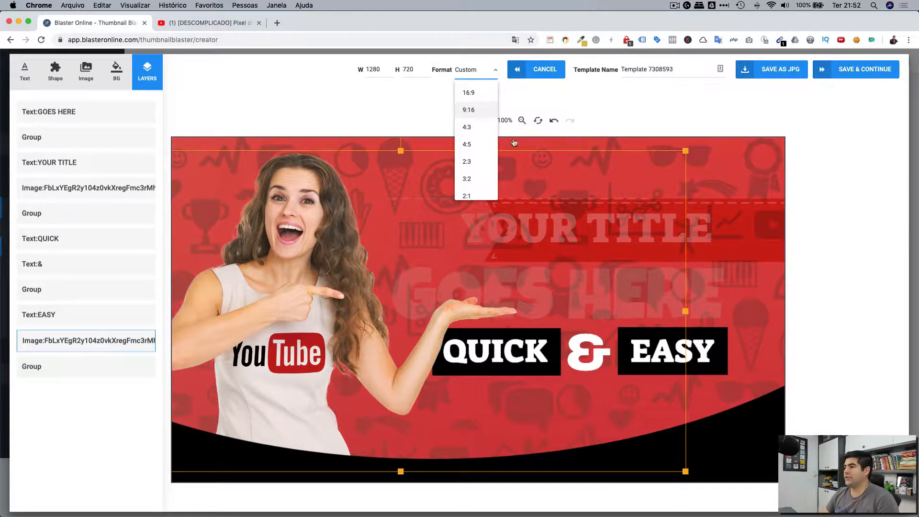
{"action": "left_click", "coordinate": [381, 106]}
- Undo the layer reordering and the repositioning of the red pattern image, and refresh the canvas
{"action": "left_click", "coordinate": [554, 121]}
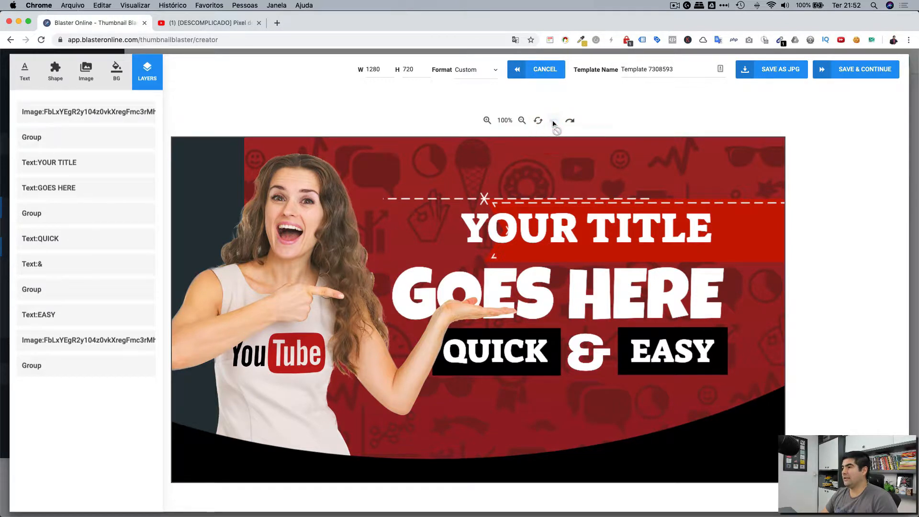
{"action": "left_click", "coordinate": [553, 123]}
{"action": "left_click", "coordinate": [541, 121]}
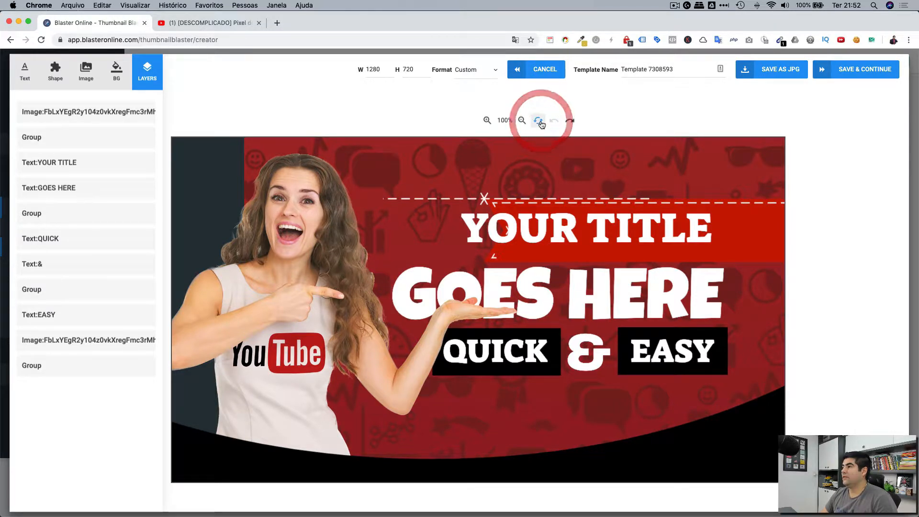
- Reposition the red pattern image to about X -41, Y -7 so it covers the dark strip behind the woman
{"action": "left_click", "coordinate": [541, 122]}
{"action": "left_click", "coordinate": [559, 122]}
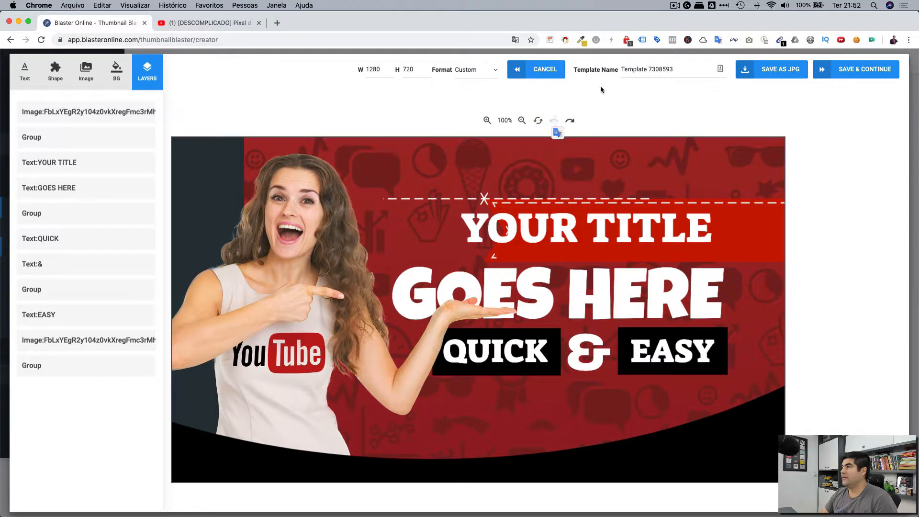
{"action": "left_click", "coordinate": [477, 73]}
{"action": "left_click", "coordinate": [675, 139]}
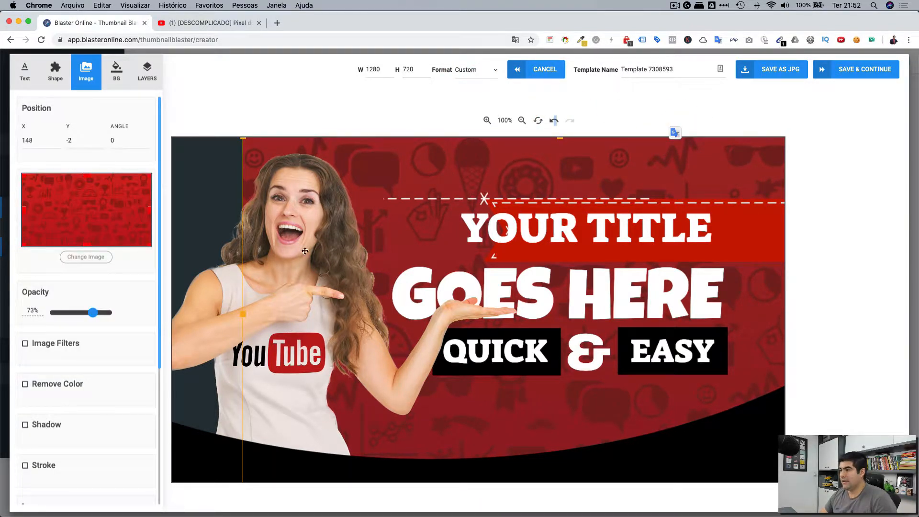
{"action": "left_click_drag", "start_coordinate": [364, 161], "coordinate": [287, 159]}
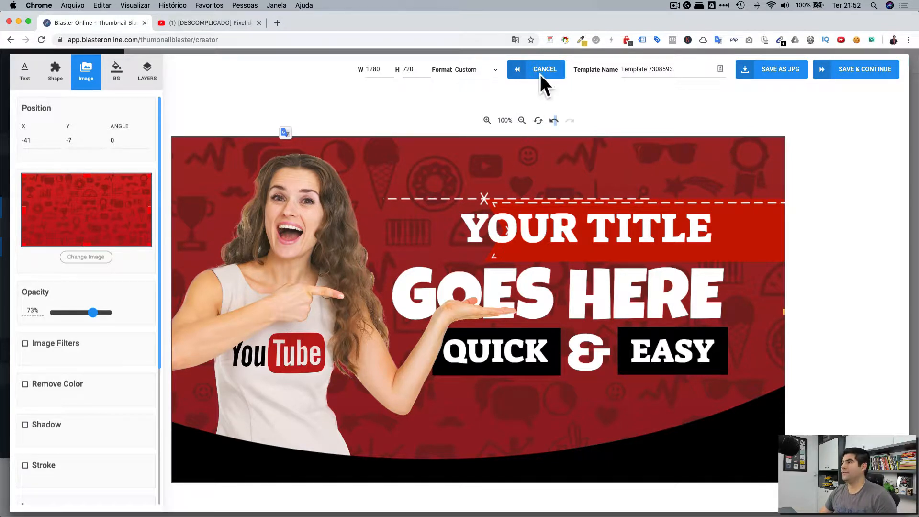
- Try the canvas zoom by reducing it to 90%, and restore the view to 100%
{"action": "left_click", "coordinate": [522, 120]}
{"action": "left_click", "coordinate": [487, 121]}
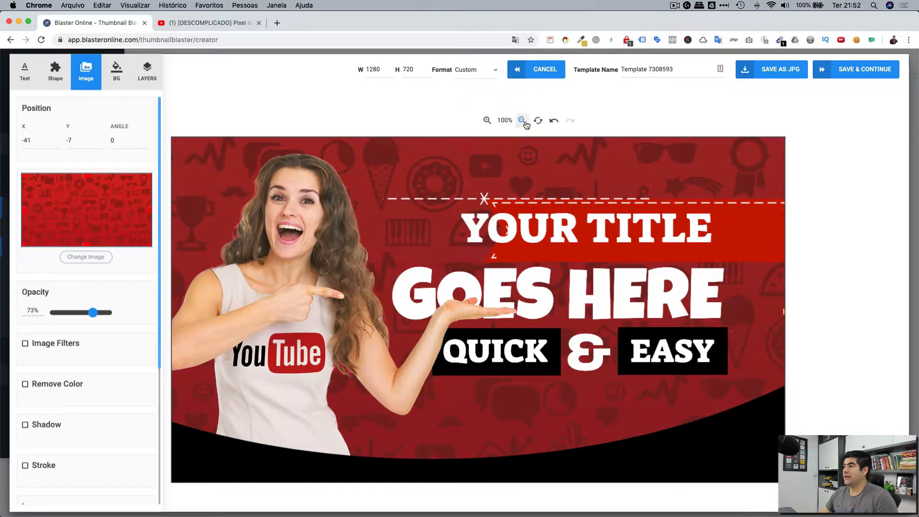
{"action": "left_click", "coordinate": [522, 120]}
{"action": "left_click", "coordinate": [522, 121]}
{"action": "left_click", "coordinate": [488, 120]}
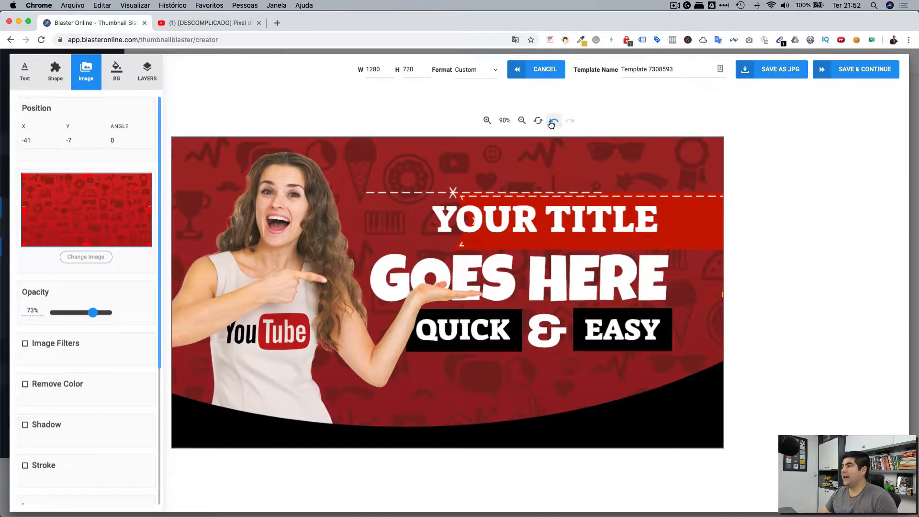
{"action": "left_click", "coordinate": [540, 121]}
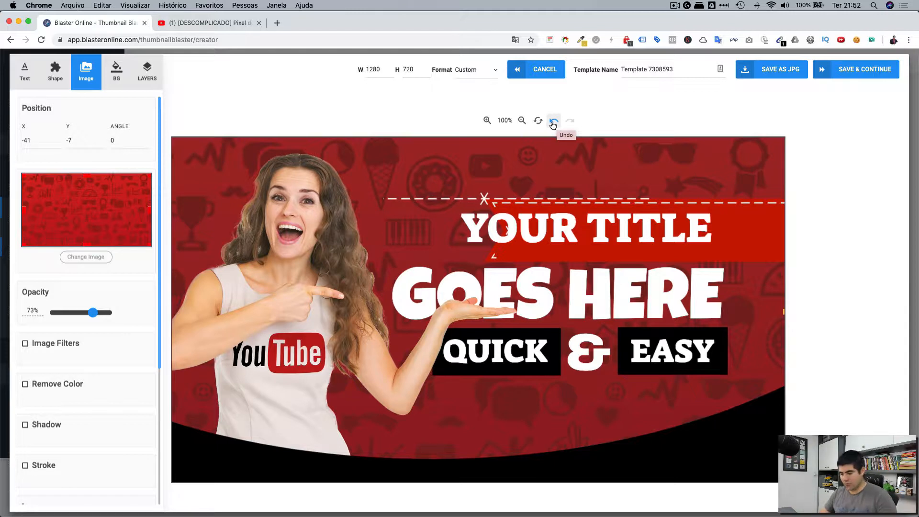
- Try moving the woman image to about X 156, Y 19 over the title texts, and undo the move
{"action": "left_click", "coordinate": [494, 283]}
{"action": "left_click", "coordinate": [294, 292]}
{"action": "left_click_drag", "start_coordinate": [294, 292], "coordinate": [425, 288]}
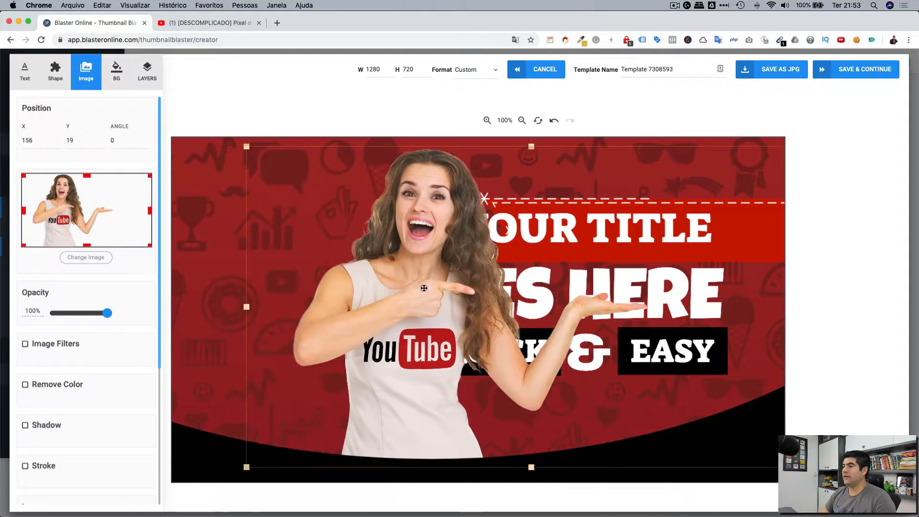
{"action": "left_click", "coordinate": [552, 123]}
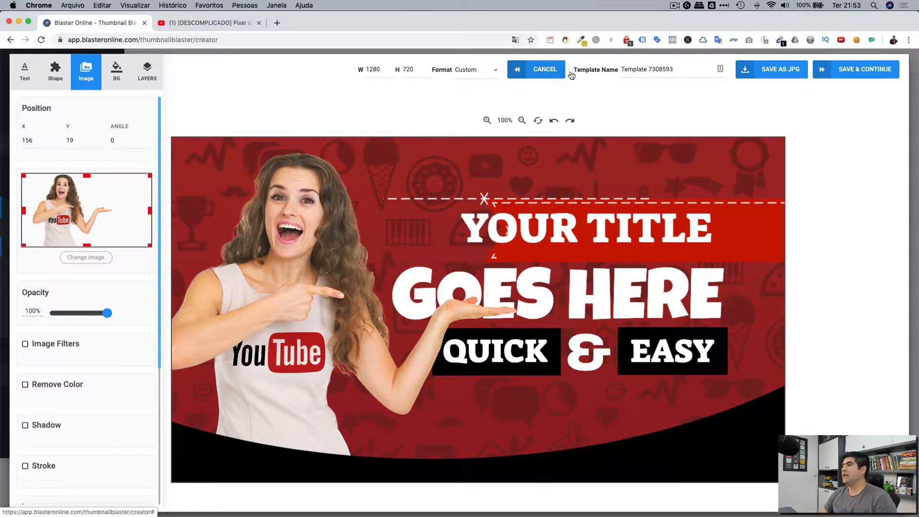
- Rename the template as Template Youtube
{"action": "left_click_drag", "start_coordinate": [622, 70], "coordinate": [685, 70]}
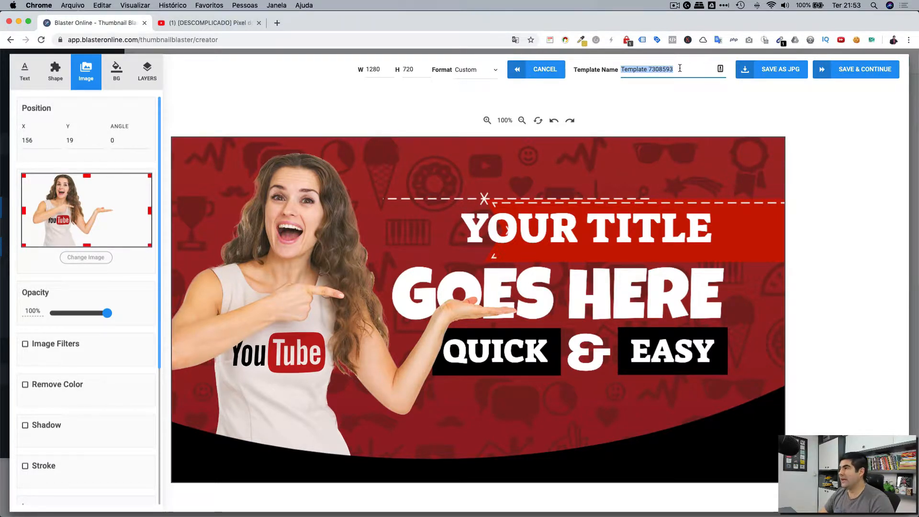
{"action": "type", "text": "Template"}
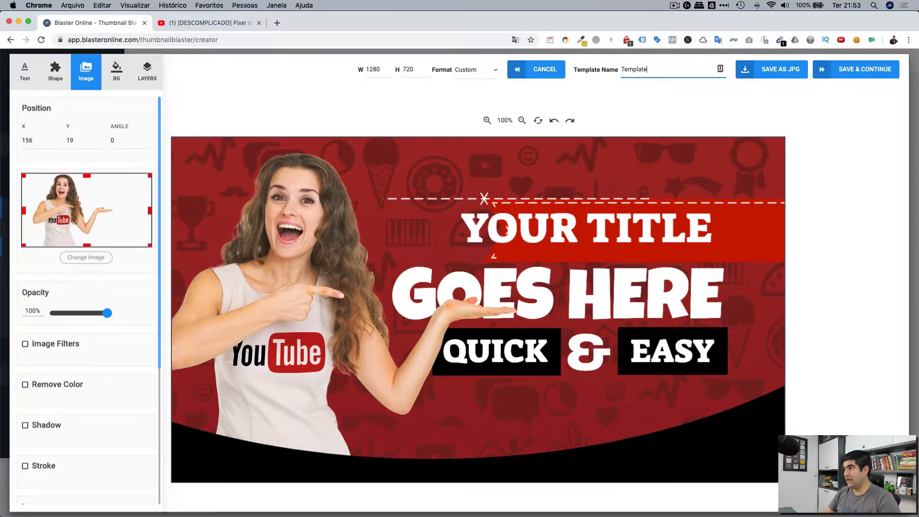
{"action": "type", "text": " Youtuve"}
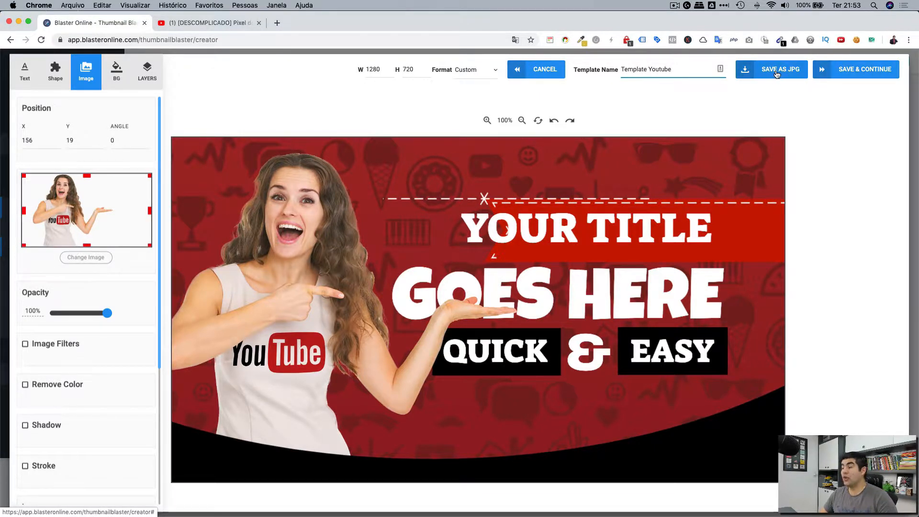
- Start exporting the thumbnail as a JPG image and cancel before saving the file
{"action": "left_click", "coordinate": [777, 72]}
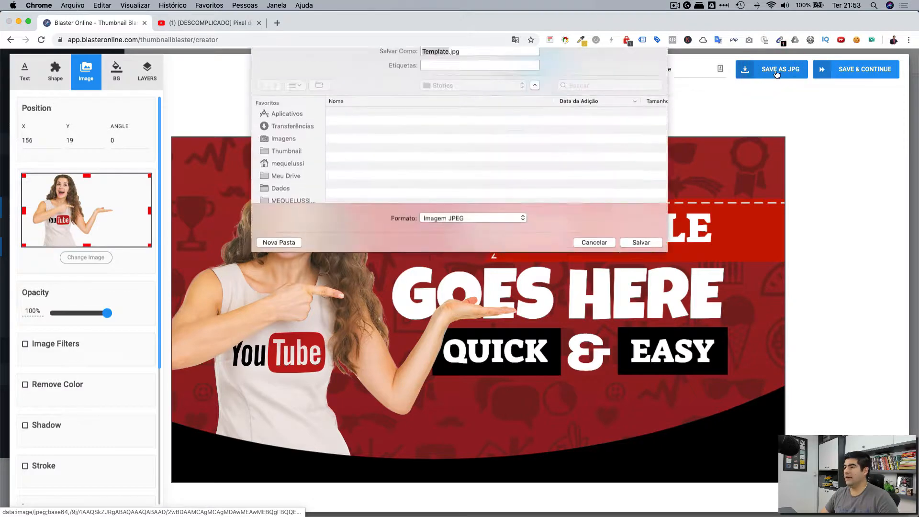
{"action": "left_click", "coordinate": [599, 256]}
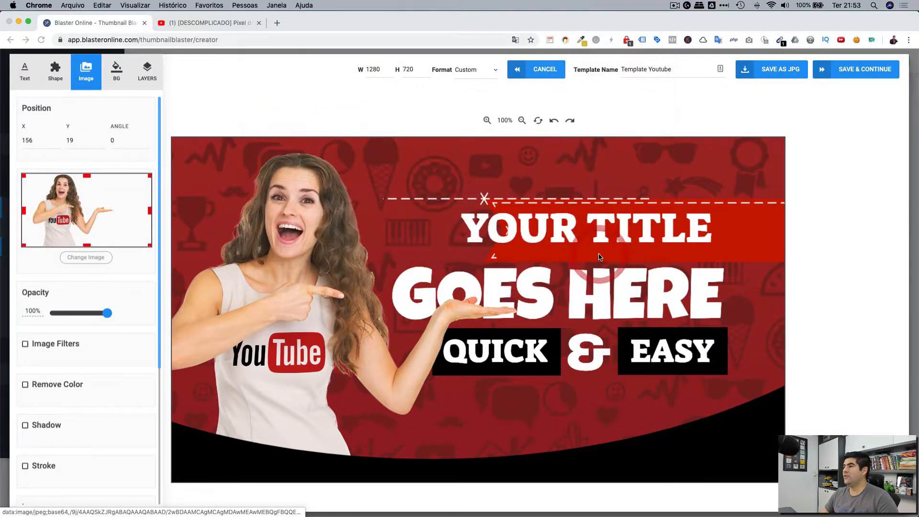
{"action": "left_click", "coordinate": [545, 170]}
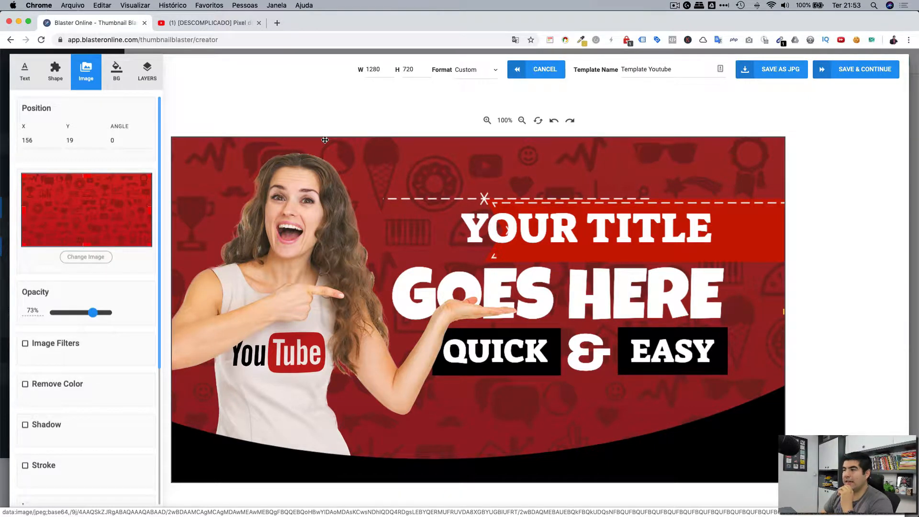
- Try adding a heading text in the Righteous style to the thumbnail, and delete it
{"action": "left_click", "coordinate": [25, 71]}
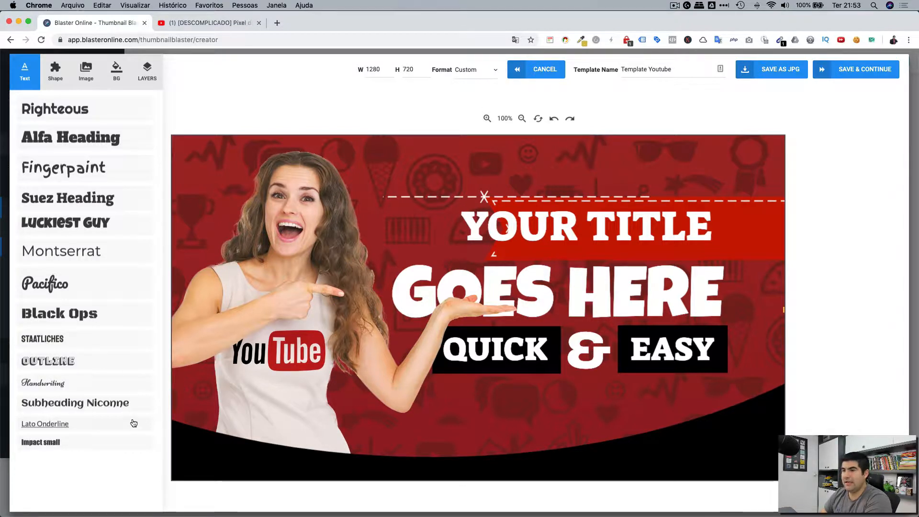
{"action": "left_click", "coordinate": [77, 107]}
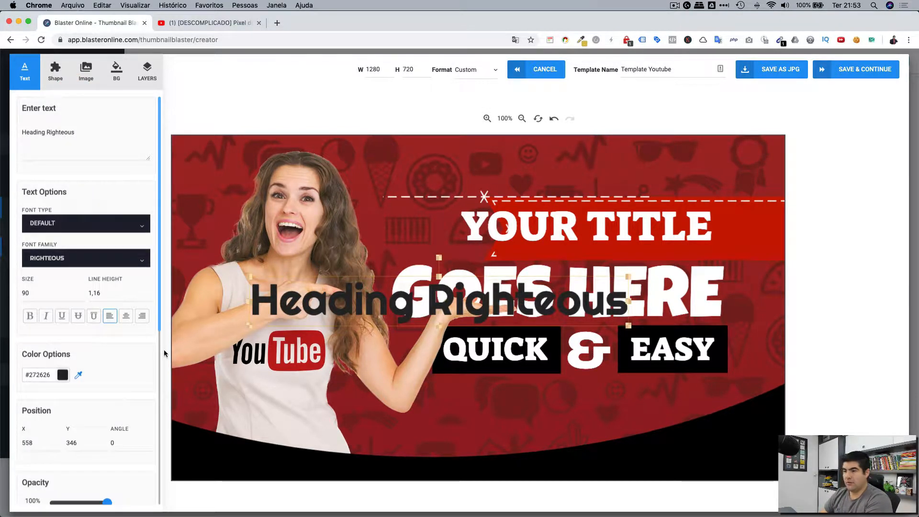
{"action": "scroll", "coordinate": [105, 346], "scroll_direction": "down", "scroll_amount": 10}
{"action": "left_click", "coordinate": [79, 403]}
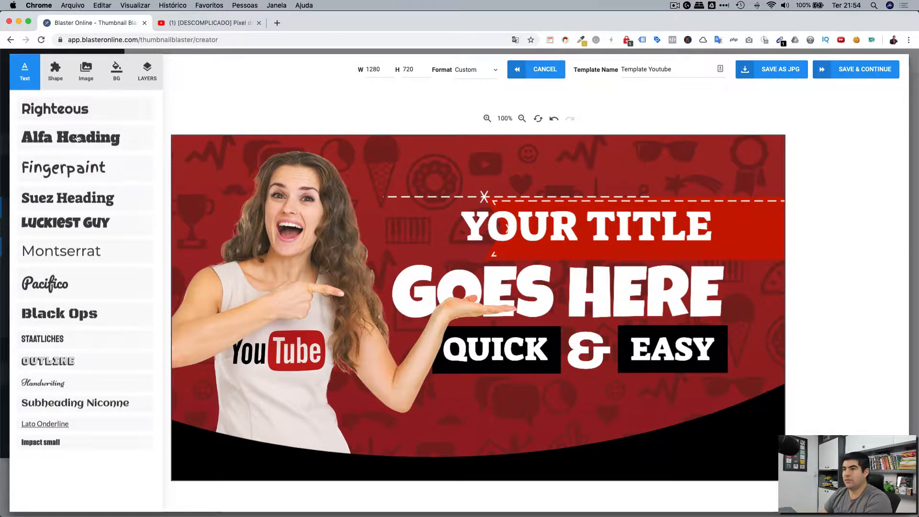
- Add an Alfa heading text to the thumbnail and change its wording to TEXTO ALTERADO
{"action": "left_click", "coordinate": [46, 138]}
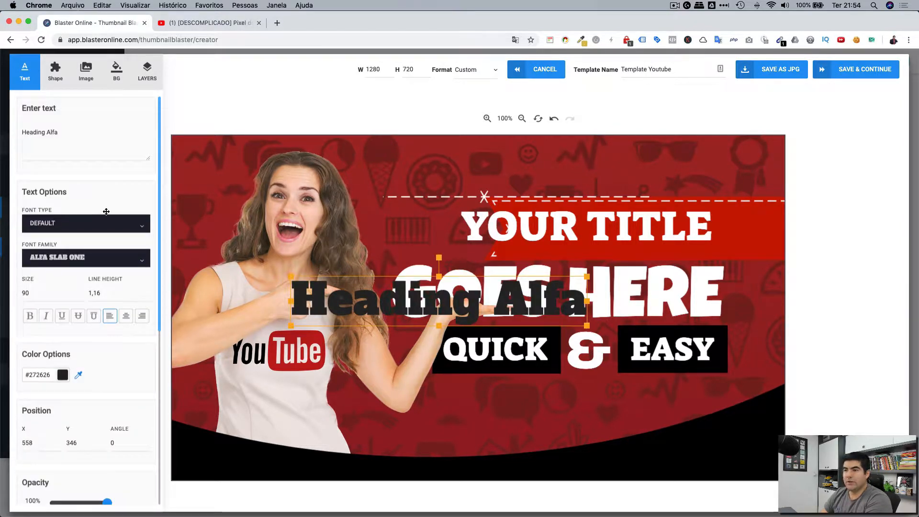
{"action": "left_click_drag", "start_coordinate": [57, 134], "coordinate": [1, 132]}
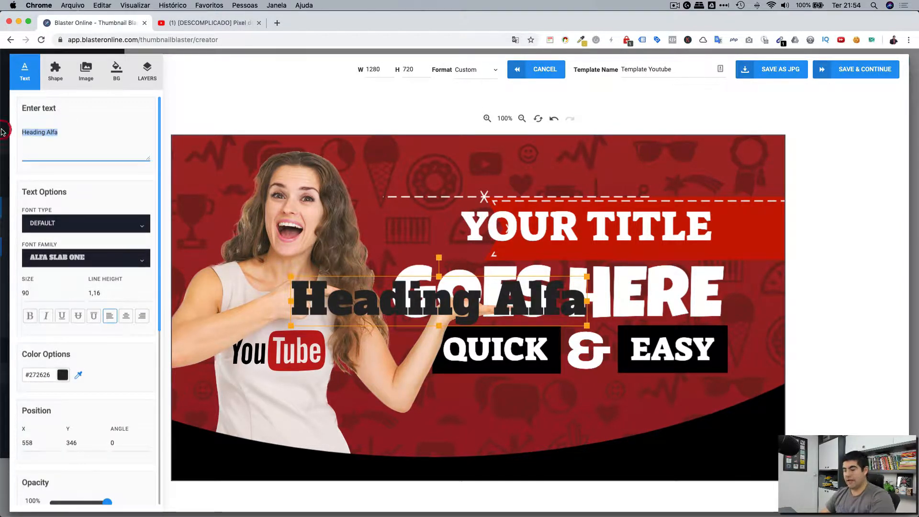
{"action": "type", "text": "TEXTO AL"}
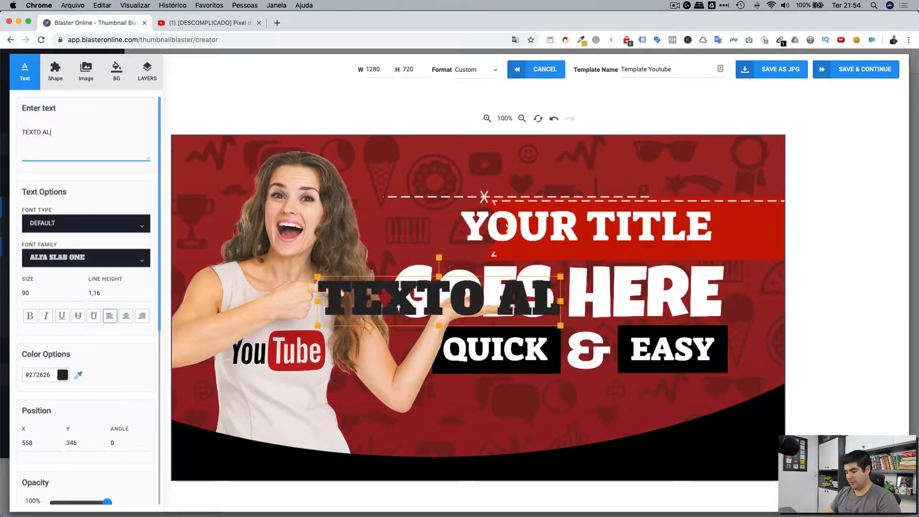
{"action": "type", "text": "TERADO"}
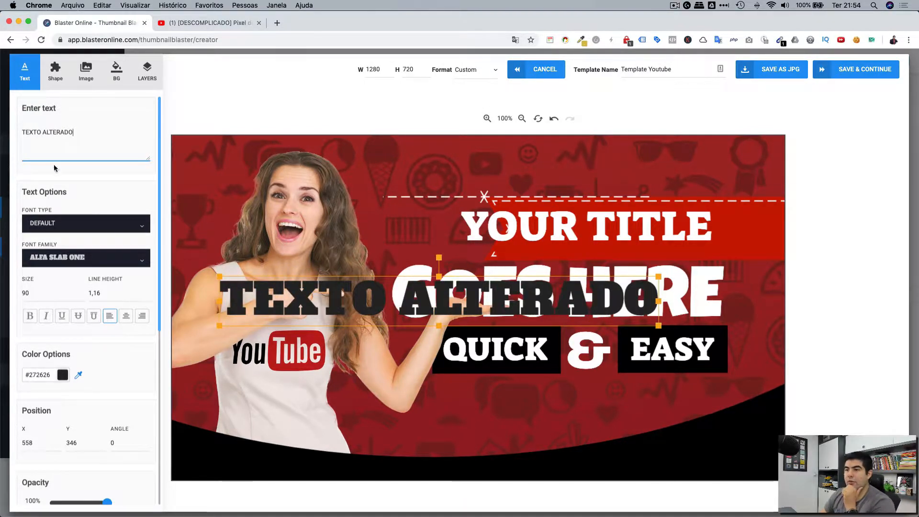
- Look over the available font types, keeping Default, and set the TEXTO ALTERADO text's size to 96
{"action": "left_click", "coordinate": [88, 223]}
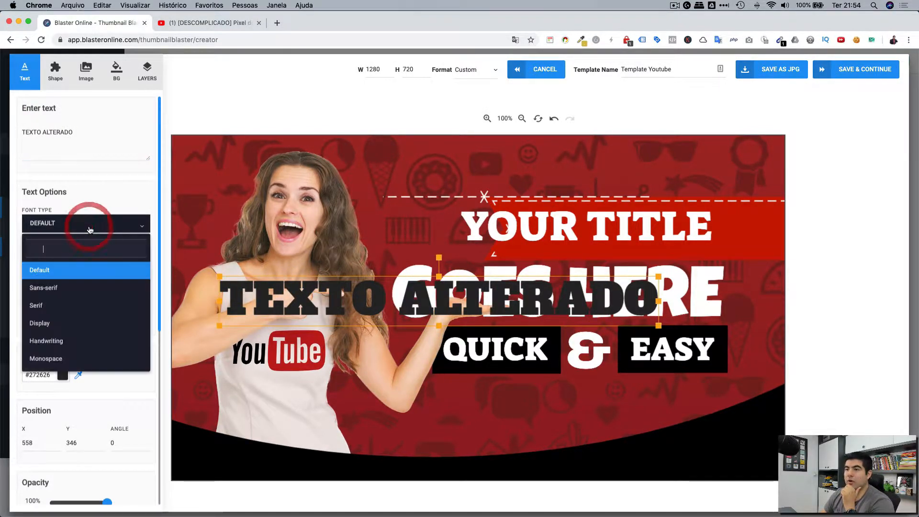
{"action": "left_click", "coordinate": [91, 186]}
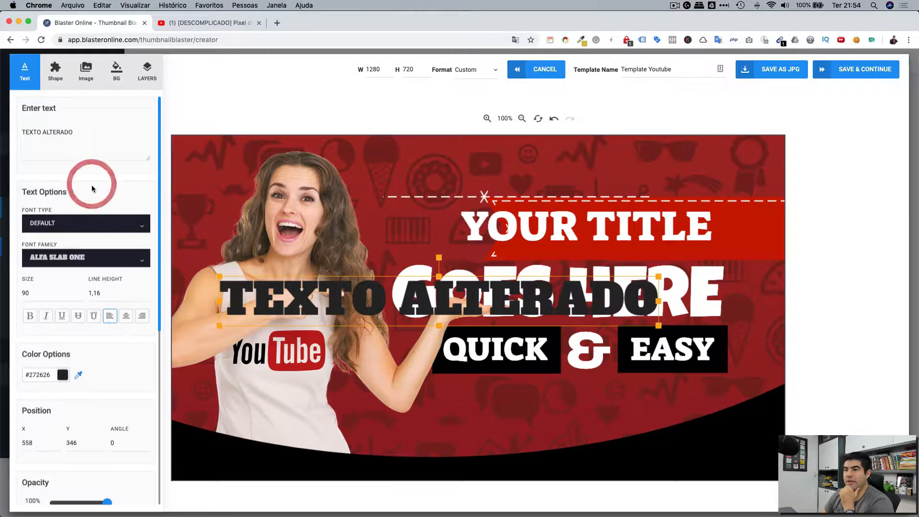
{"action": "left_click", "coordinate": [81, 291]}
{"action": "left_click", "coordinate": [81, 291]}
{"action": "left_click", "coordinate": [80, 291]}
{"action": "left_click", "coordinate": [80, 291]}
{"action": "left_click", "coordinate": [81, 291]}
{"action": "left_click", "coordinate": [81, 291]}
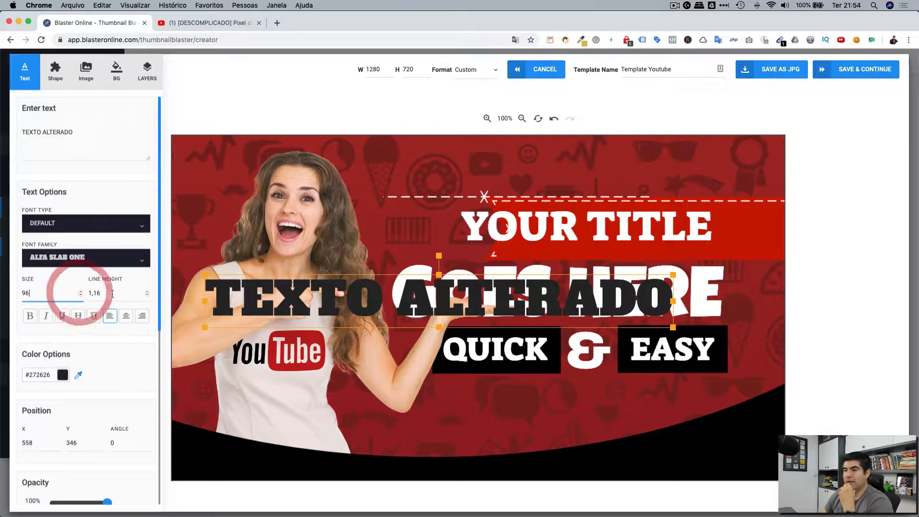
- Try several line heights for the TEXTO ALTERADO text and set it to 1
{"action": "left_click", "coordinate": [112, 294]}
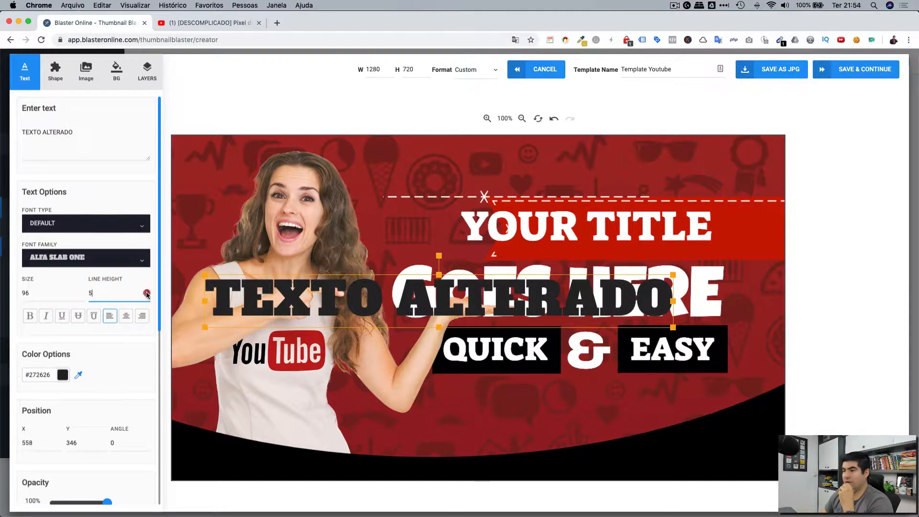
{"action": "left_click", "coordinate": [147, 292]}
{"action": "left_click", "coordinate": [147, 292]}
{"action": "left_click", "coordinate": [147, 294]}
{"action": "left_click", "coordinate": [147, 297]}
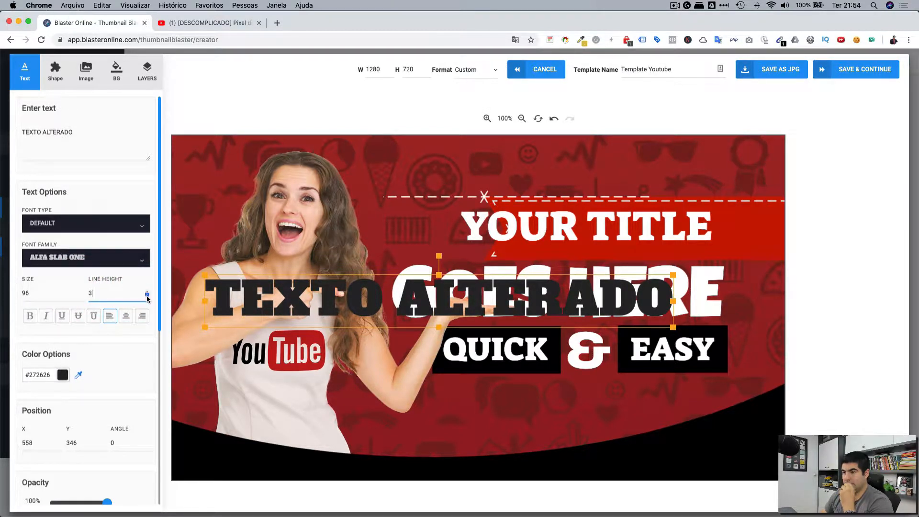
{"action": "left_click", "coordinate": [147, 297]}
{"action": "left_click", "coordinate": [147, 297]}
{"action": "left_click", "coordinate": [147, 296]}
{"action": "left_click", "coordinate": [147, 295]}
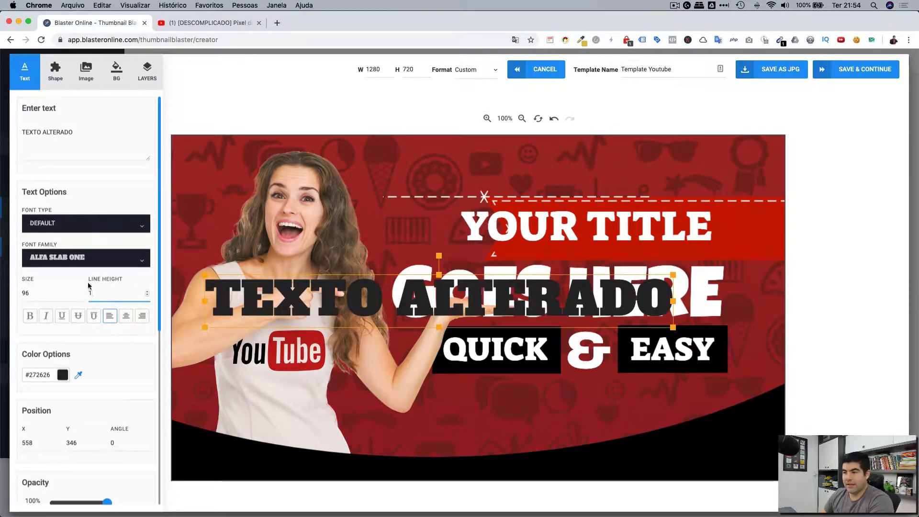
{"action": "left_click", "coordinate": [525, 292]}
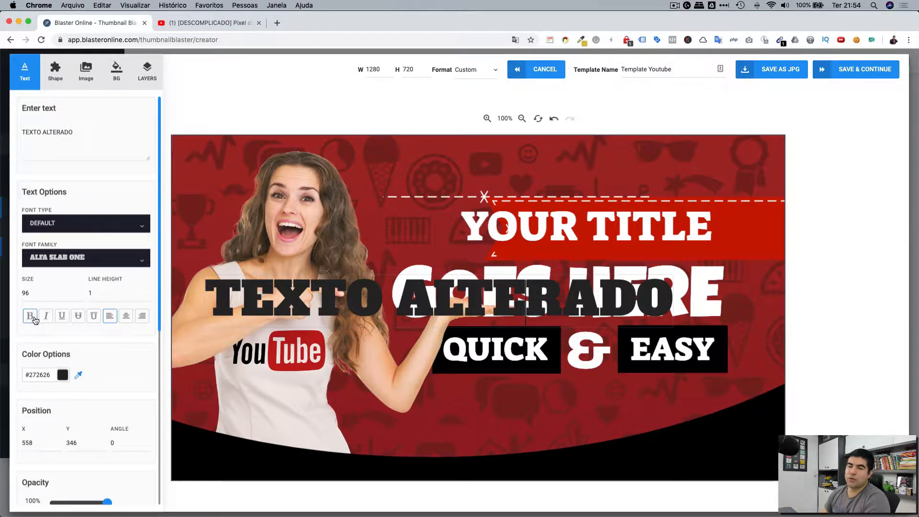
- Change the color of the TEXTO ALTERADO text to bright red, #ed0000
{"action": "scroll", "coordinate": [108, 367], "scroll_direction": "down", "scroll_amount": 5}
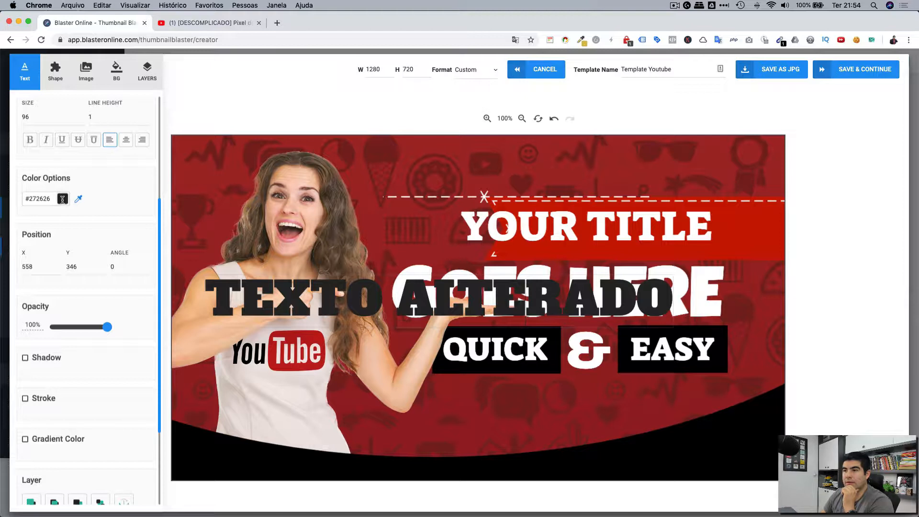
{"action": "left_click", "coordinate": [62, 199]}
{"action": "left_click", "coordinate": [105, 223]}
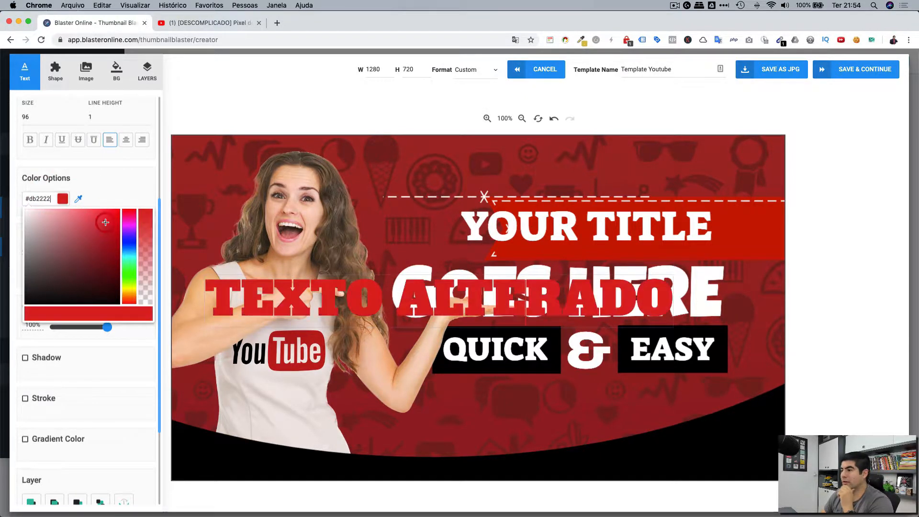
{"action": "left_click", "coordinate": [120, 215]}
{"action": "left_click", "coordinate": [142, 178]}
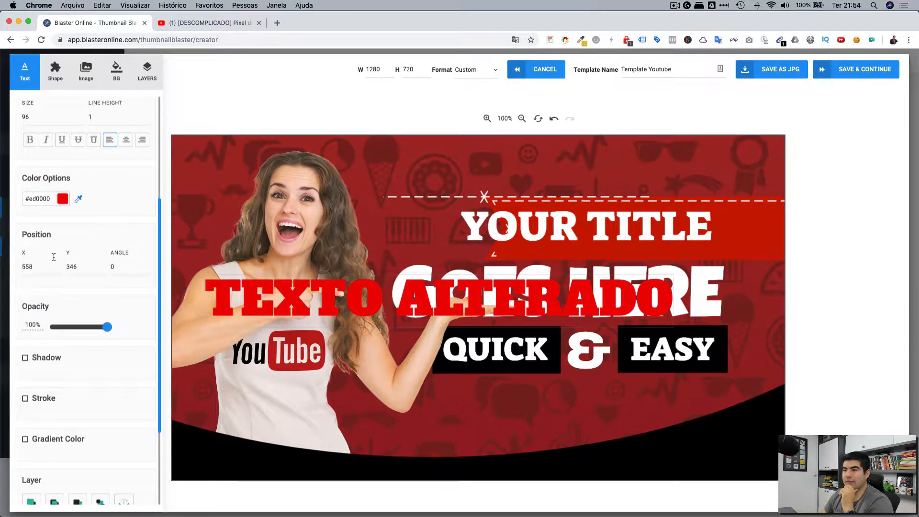
- Check the TEXTO ALTERADO text's position and opacity settings, keeping 100% opacity, and give the text a shadow
{"action": "left_click", "coordinate": [33, 266]}
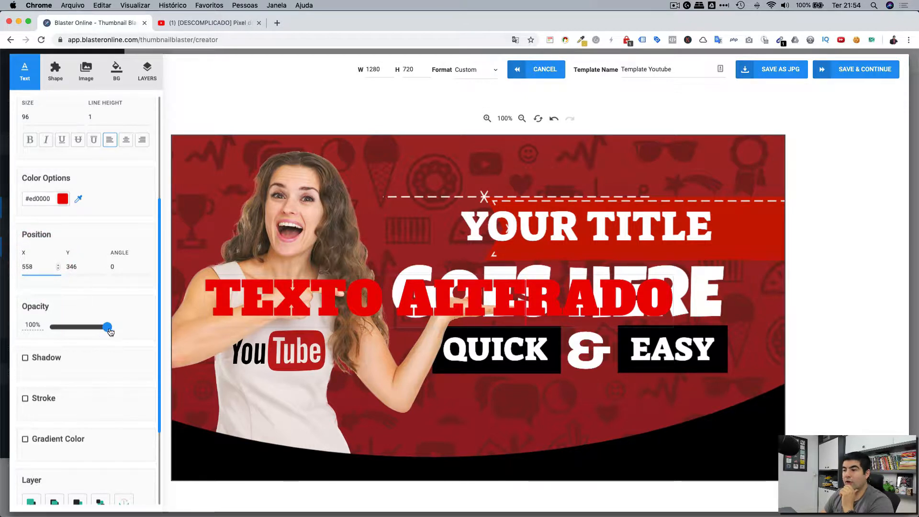
{"action": "mouse_move", "coordinate": [109, 328]}
{"action": "left_mouse_down"}
{"action": "mouse_move", "coordinate": [72, 329]}
{"action": "mouse_move", "coordinate": [108, 330]}
{"action": "left_mouse_up"}
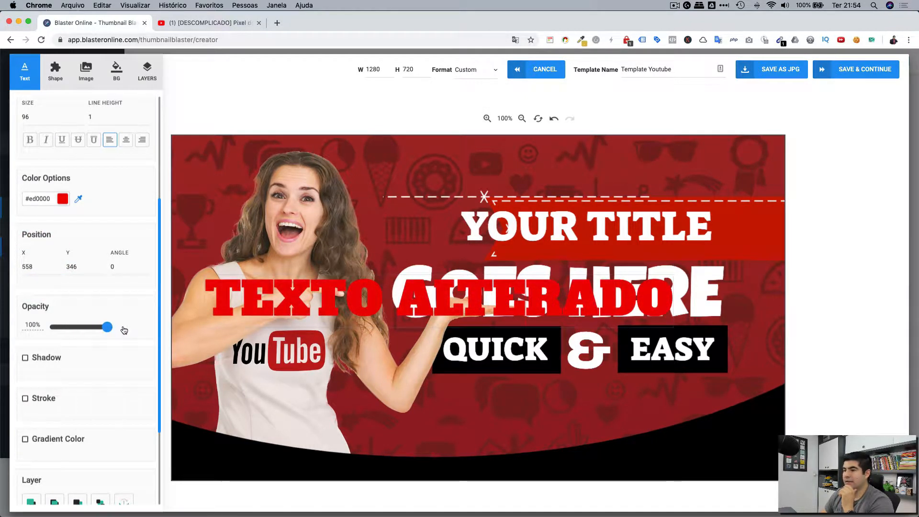
{"action": "left_click", "coordinate": [26, 358]}
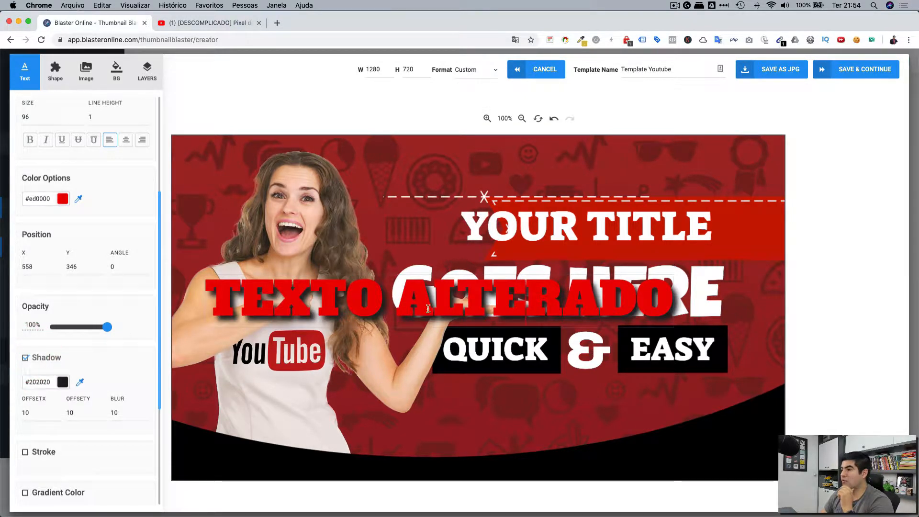
{"action": "left_click", "coordinate": [546, 379]}
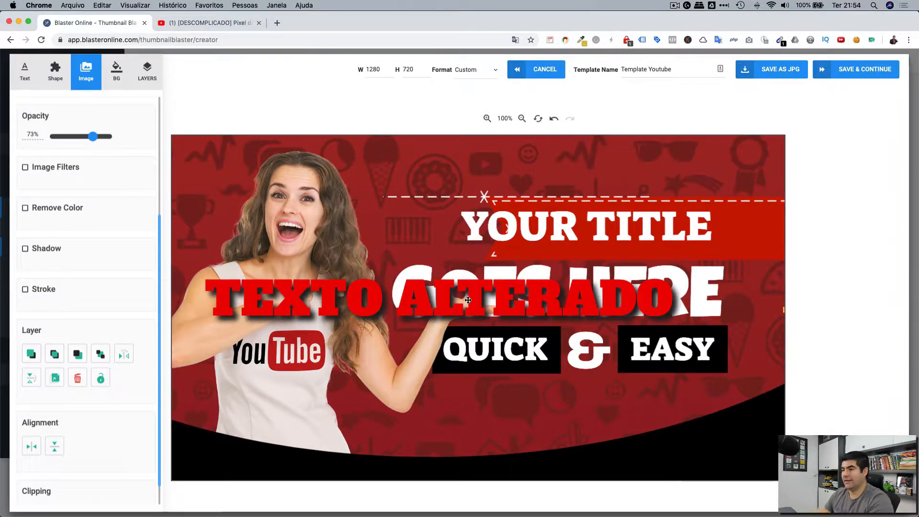
- Move the TEXTO ALTERADO text down below QUICK & EASY and change its shadow color to green, #1f955c
{"action": "left_click", "coordinate": [468, 300]}
{"action": "left_click_drag", "start_coordinate": [468, 300], "coordinate": [501, 403]}
{"action": "scroll", "coordinate": [120, 350], "scroll_direction": "down", "scroll_amount": 5}
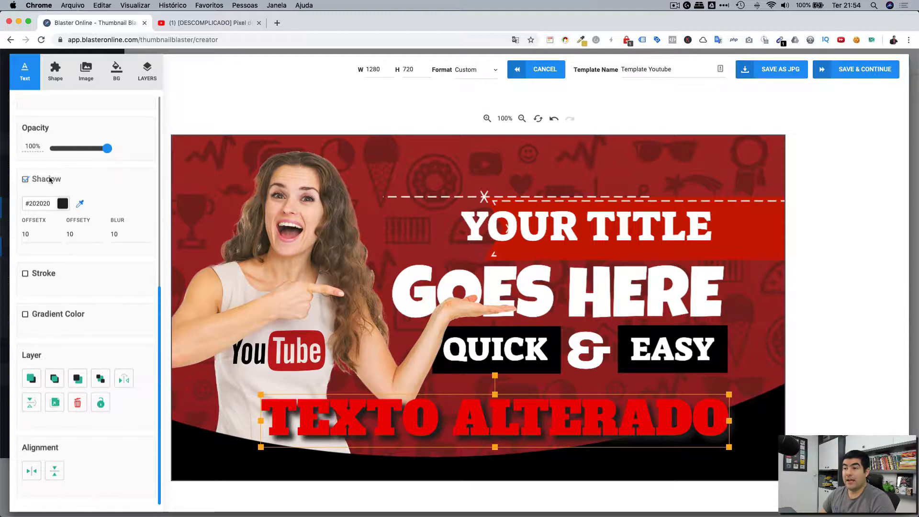
{"action": "left_click", "coordinate": [38, 234]}
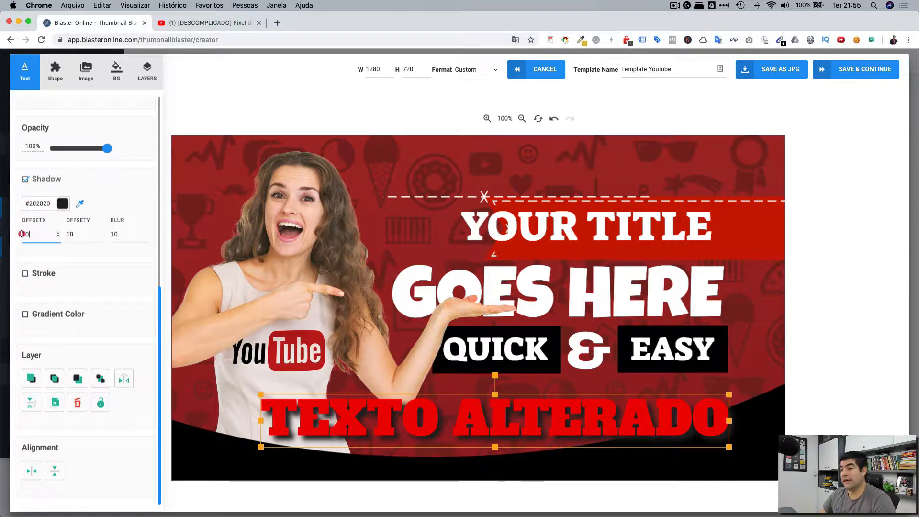
{"action": "left_click", "coordinate": [28, 234]}
{"action": "left_click", "coordinate": [61, 204]}
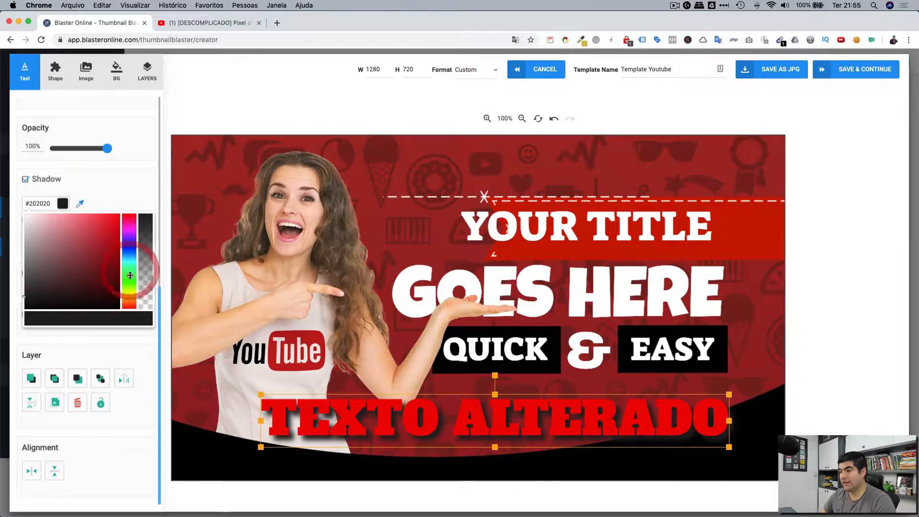
{"action": "left_click", "coordinate": [100, 253]}
{"action": "left_click", "coordinate": [129, 274]}
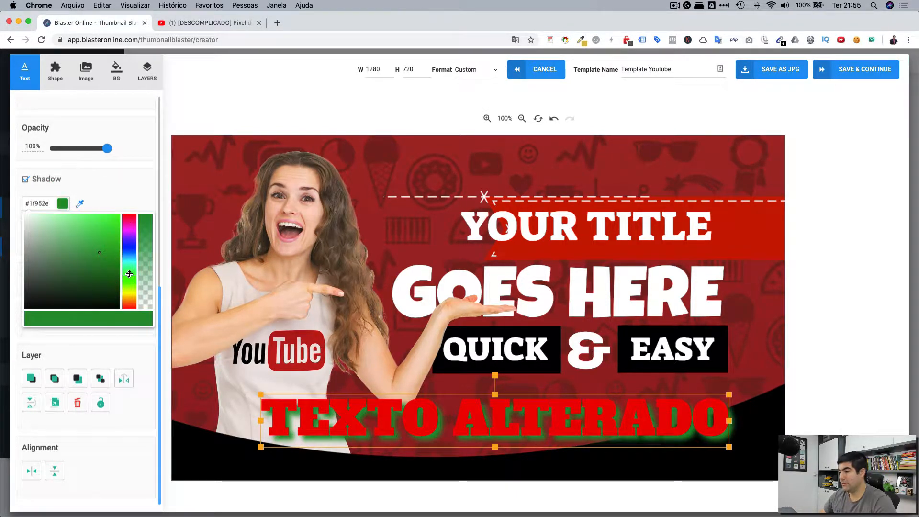
{"action": "left_click", "coordinate": [134, 187]}
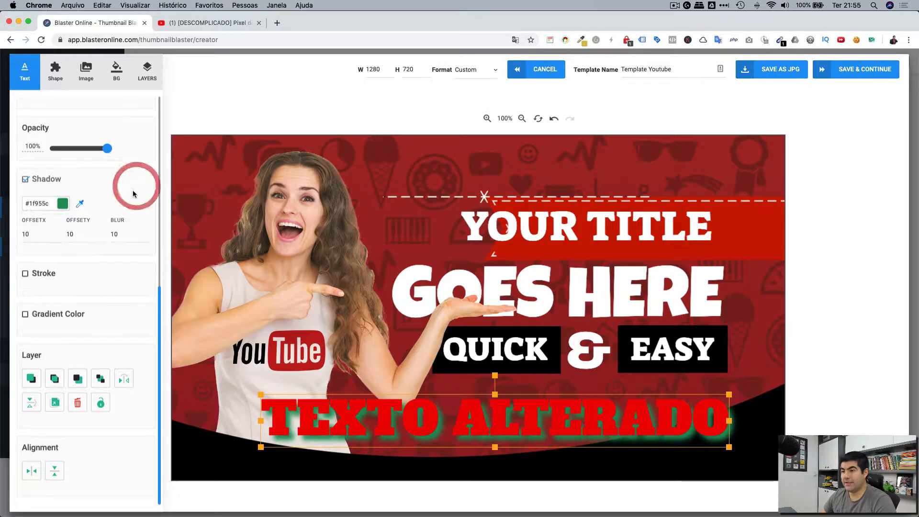
- Set the TEXTO ALTERADO text's shadow to offset X 20, offset Y 30 and blur 1
{"action": "double_click", "coordinate": [39, 234]}
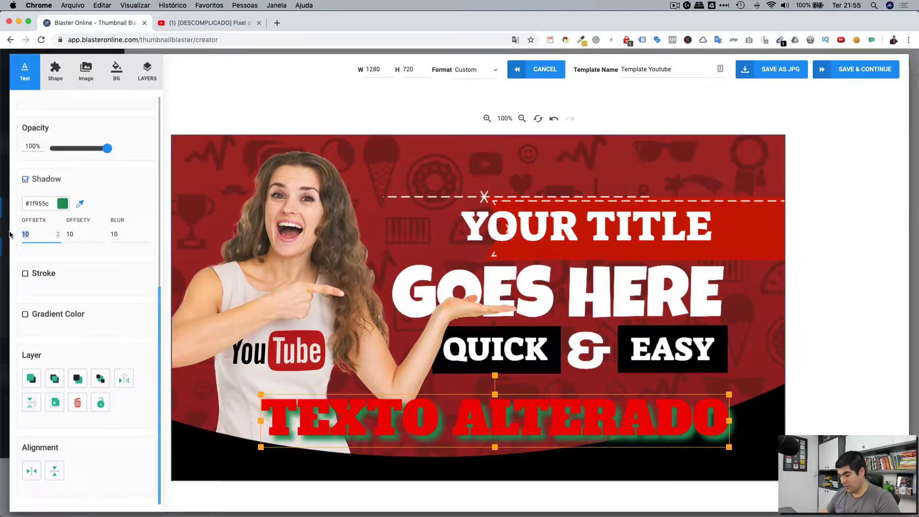
{"action": "type", "text": "20"}
{"action": "key", "text": "Tab"}
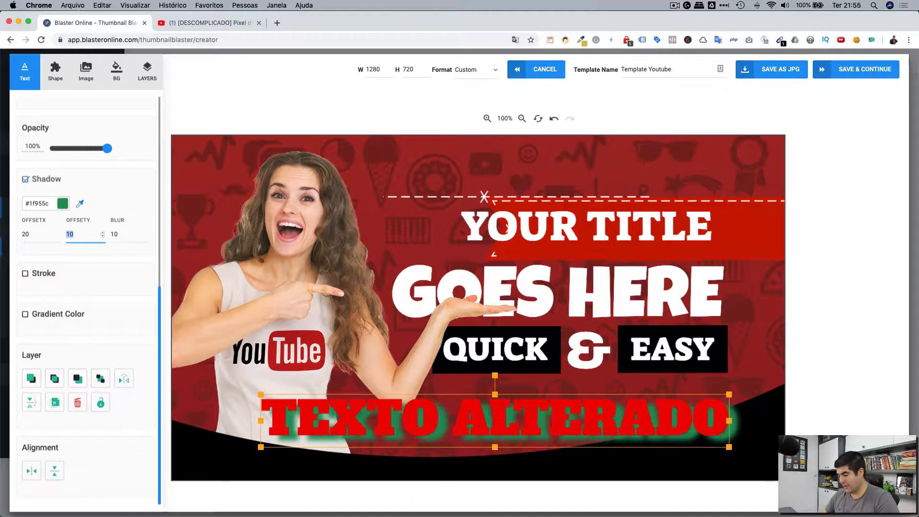
{"action": "type", "text": "30"}
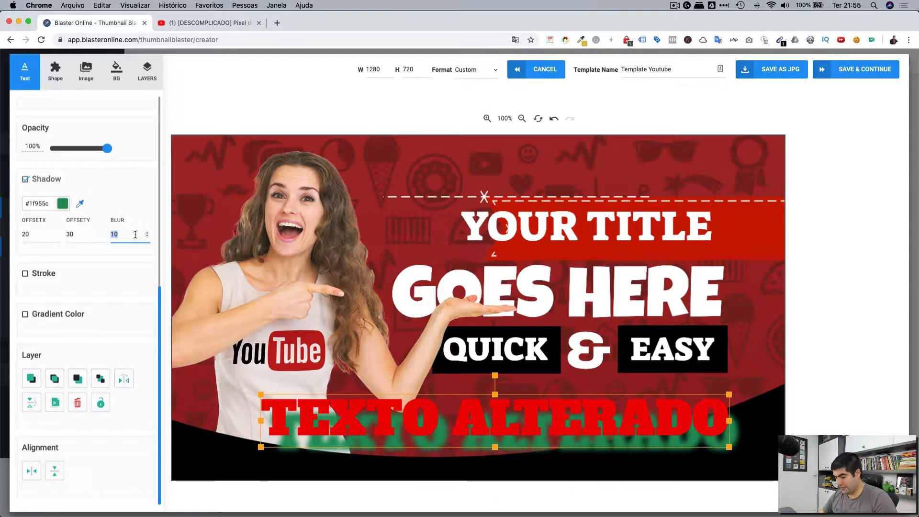
{"action": "type", "text": "1"}
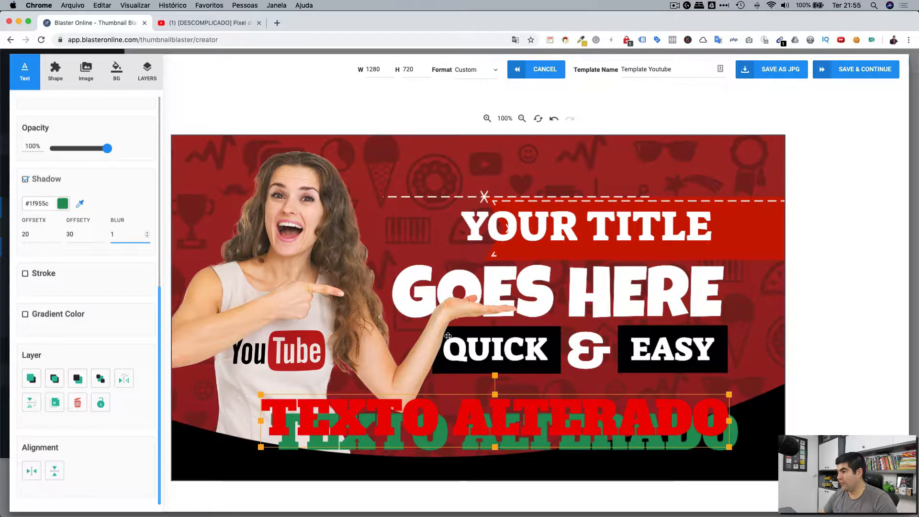
- Change the text shadow's blur to 10 and its vertical offset to 5
{"action": "left_click_drag", "start_coordinate": [123, 233], "coordinate": [101, 233]}
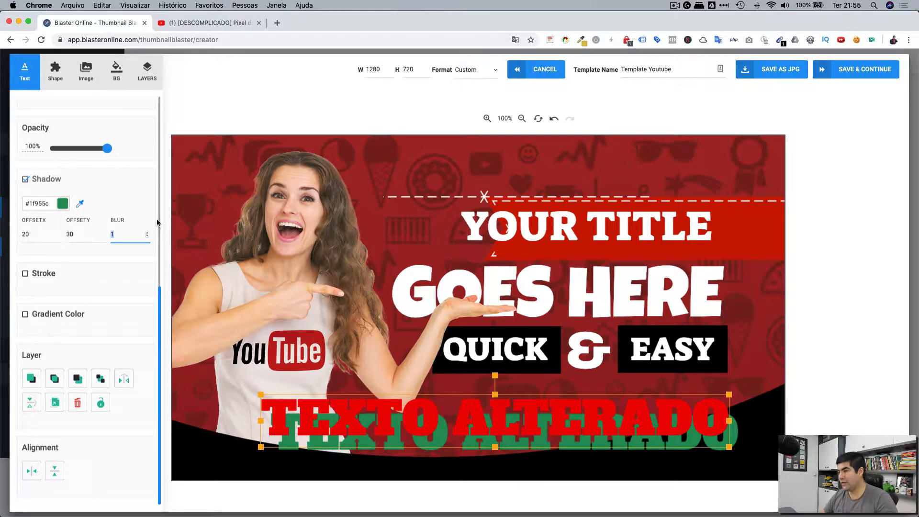
{"action": "type", "text": "10"}
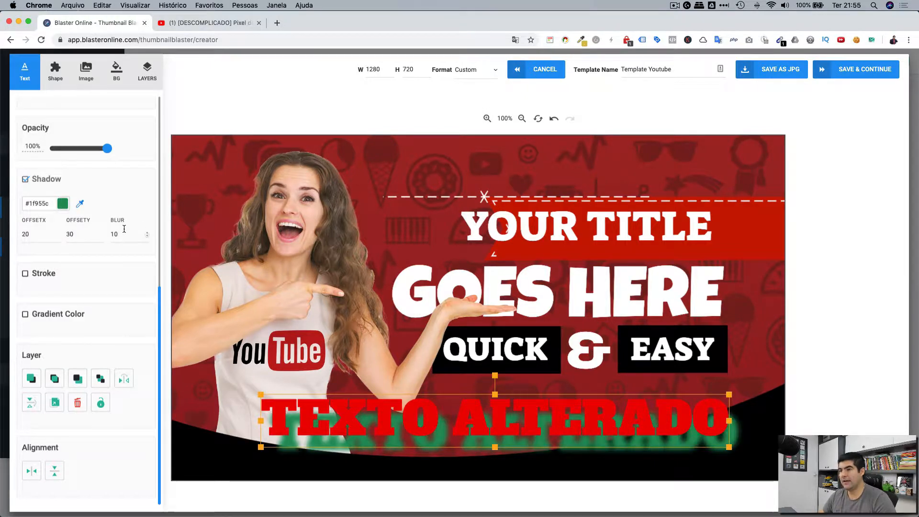
{"action": "double_click", "coordinate": [69, 234]}
{"action": "type", "text": "5"}
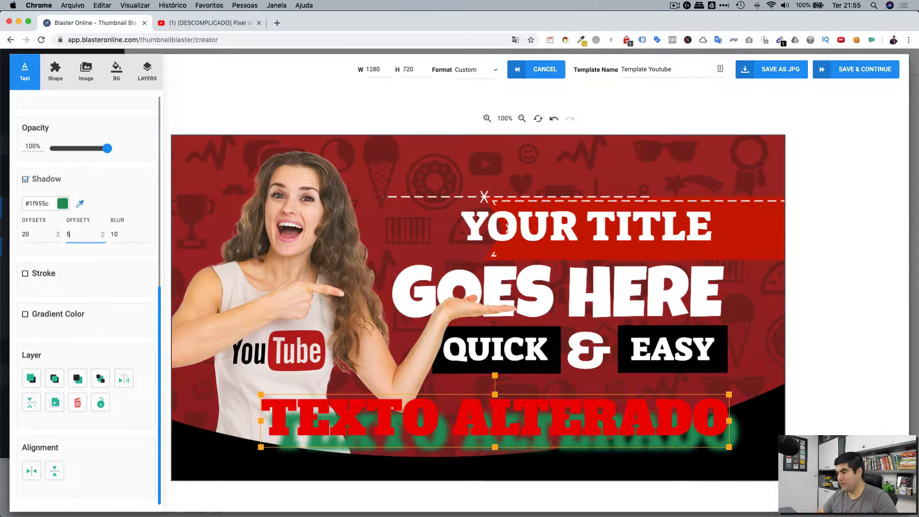
{"action": "key", "text": "Tab"}
{"action": "key", "text": "Tab"}
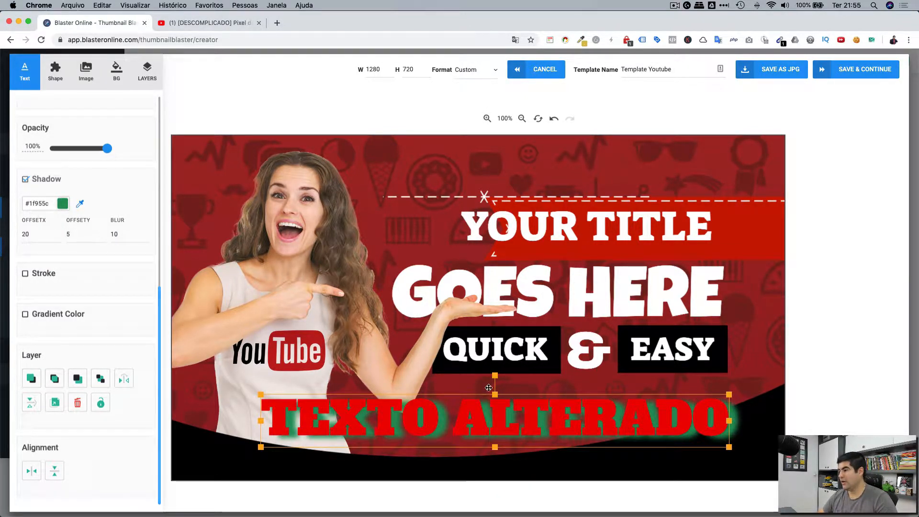
- Add a stroke to the TEXTO ALTERADO text and set its width to 12
{"action": "left_click", "coordinate": [25, 275]}
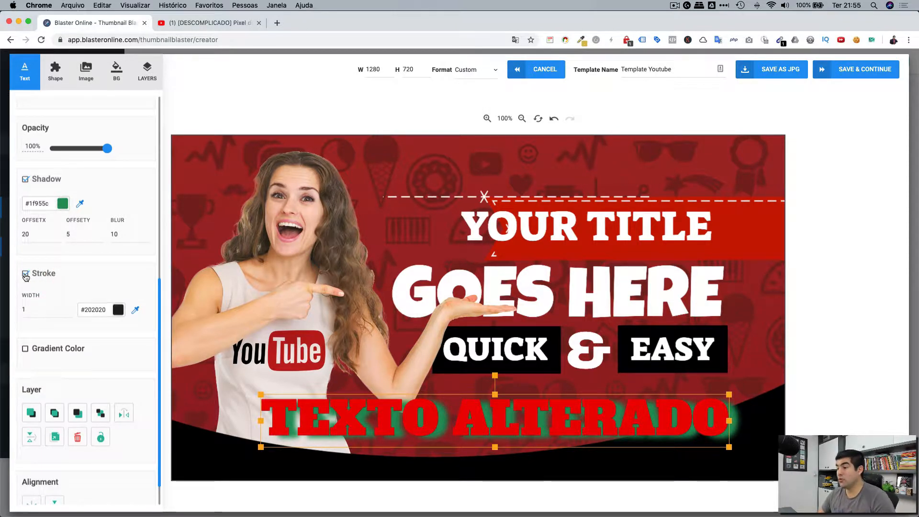
{"action": "left_click", "coordinate": [71, 307]}
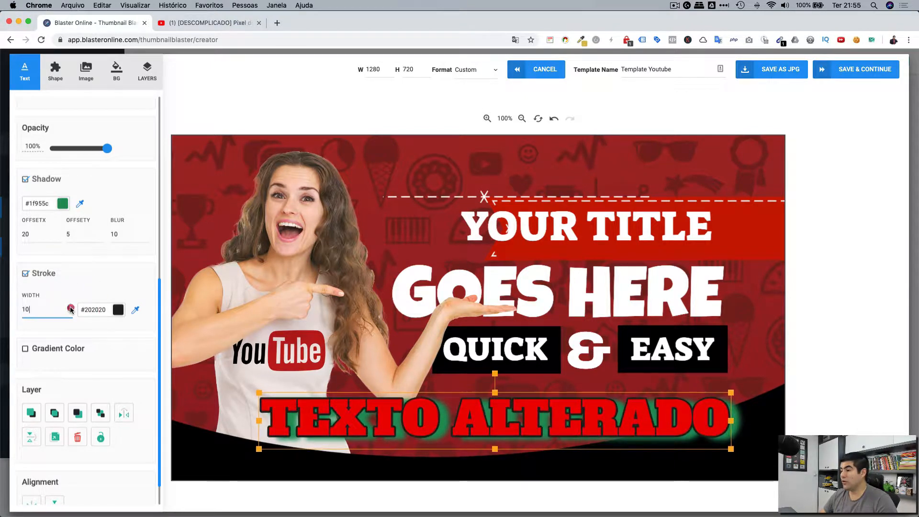
{"action": "left_click", "coordinate": [70, 307]}
{"action": "left_click", "coordinate": [71, 307]}
- Change the TEXTO ALTERADO text's stroke color to bright green, #16ce6f
{"action": "left_click", "coordinate": [118, 310]}
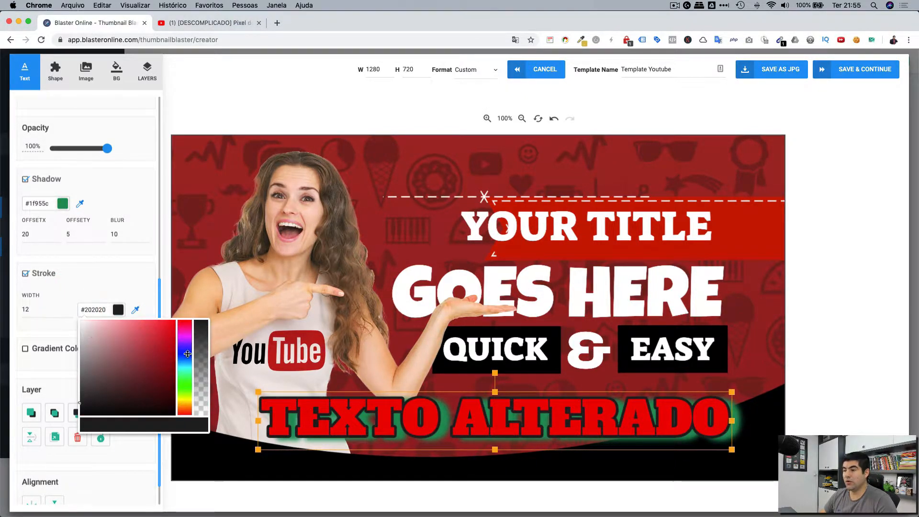
{"action": "left_click", "coordinate": [188, 362]}
{"action": "left_click", "coordinate": [187, 331]}
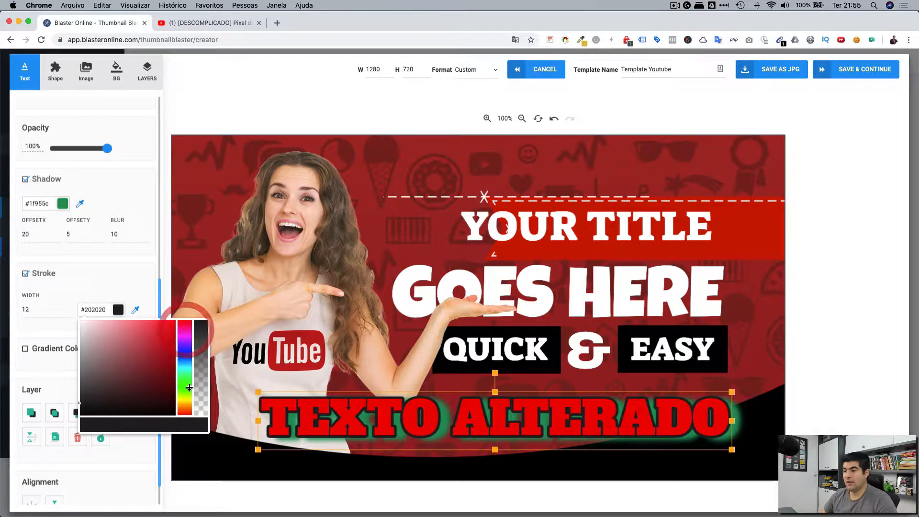
{"action": "left_click", "coordinate": [165, 337]}
{"action": "left_click", "coordinate": [185, 384]}
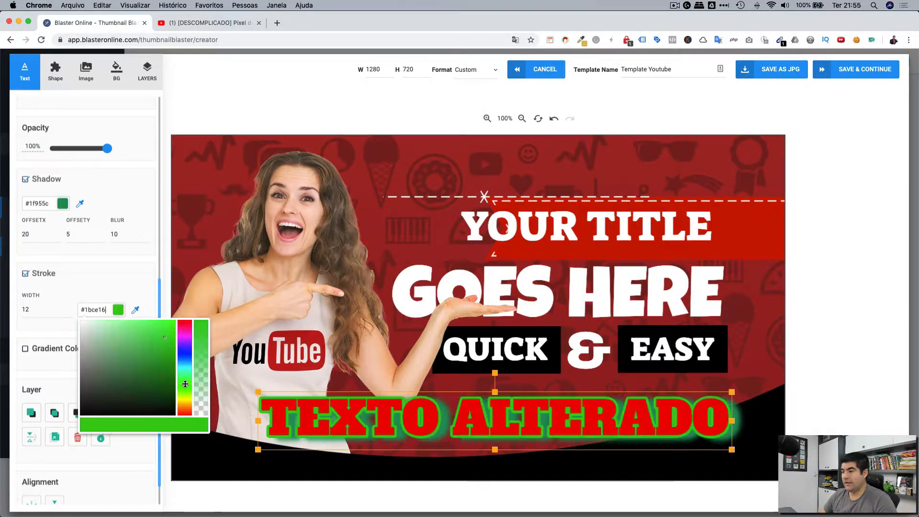
{"action": "left_click", "coordinate": [184, 381]}
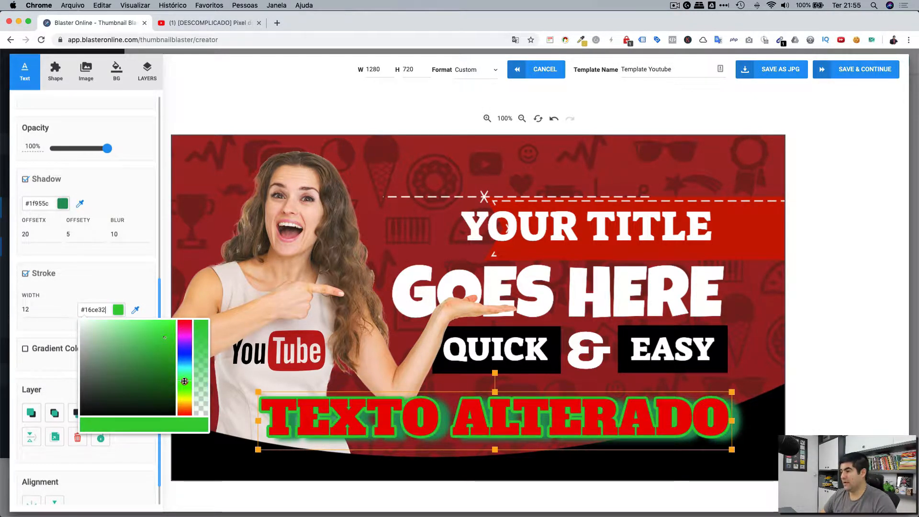
{"action": "left_click", "coordinate": [139, 276]}
- Change the fill color of the TEXTO ALTERADO text to near-white, #fffcfc
{"action": "scroll", "coordinate": [140, 277], "scroll_direction": "up", "scroll_amount": 5}
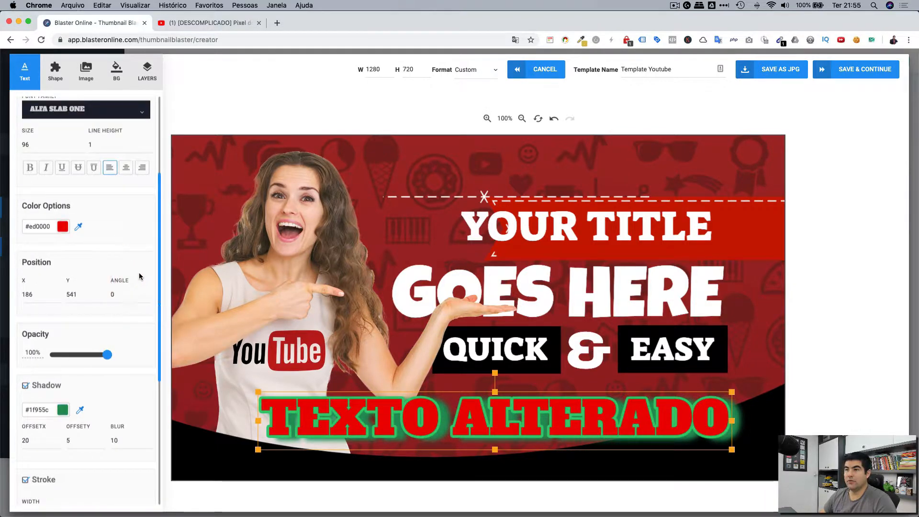
{"action": "scroll", "coordinate": [139, 277], "scroll_direction": "up", "scroll_amount": 3}
{"action": "left_click", "coordinate": [63, 375]}
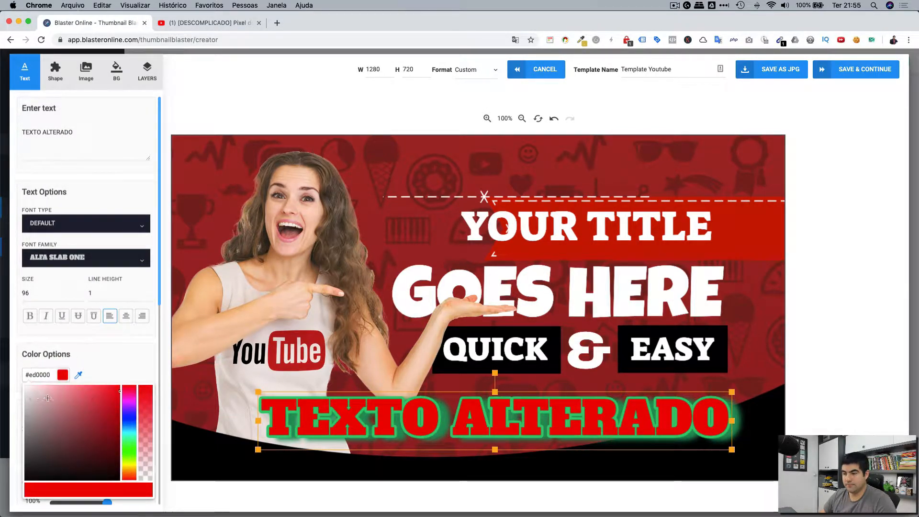
{"action": "left_click", "coordinate": [25, 386]}
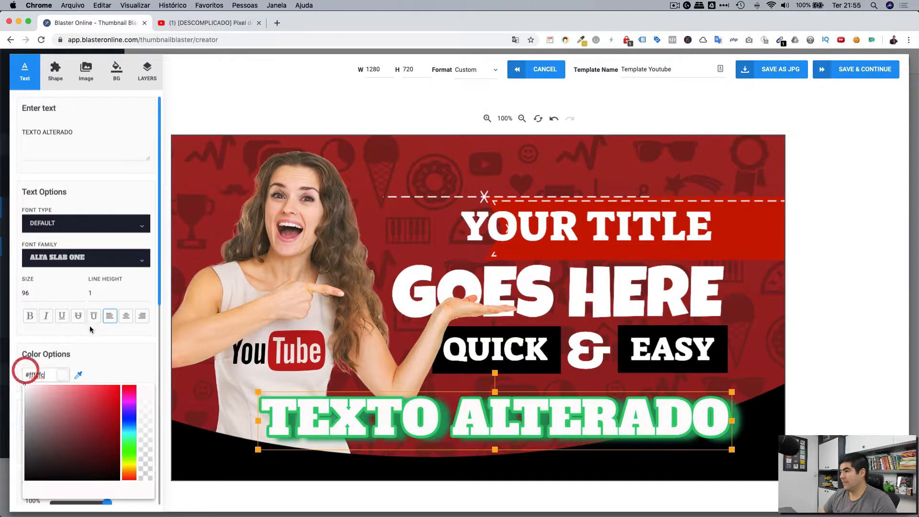
{"action": "left_click", "coordinate": [131, 346]}
- Apply a gradient color to the TEXTO ALTERADO text and adjust the gradient to 163%
{"action": "scroll", "coordinate": [135, 349], "scroll_direction": "down", "scroll_amount": 5}
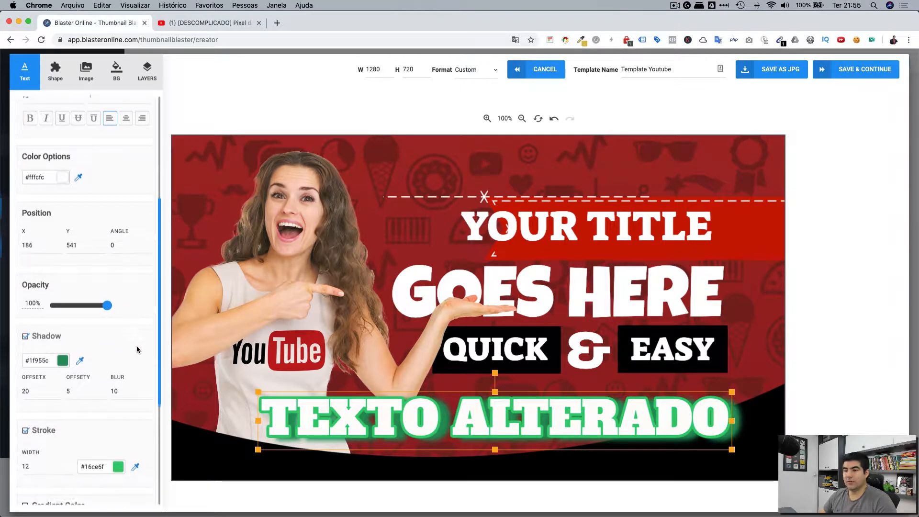
{"action": "scroll", "coordinate": [139, 344], "scroll_direction": "down", "scroll_amount": 4}
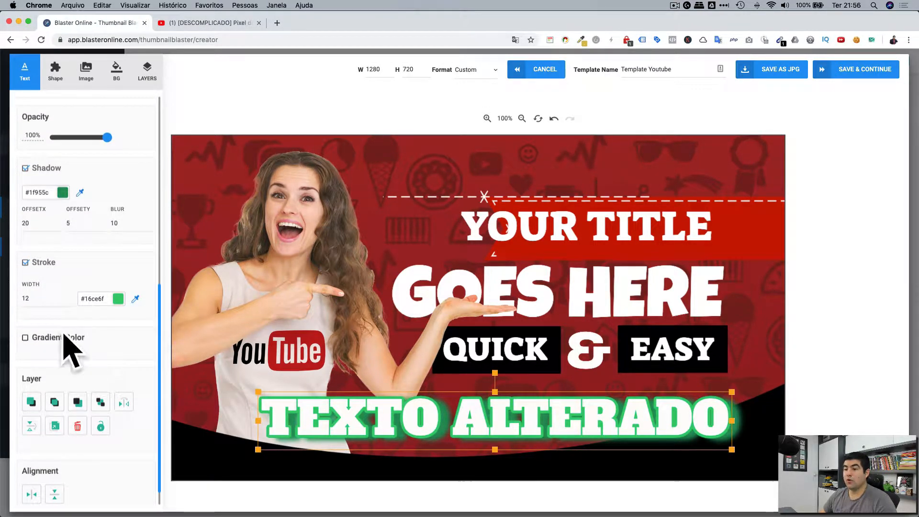
{"action": "left_click", "coordinate": [25, 337]}
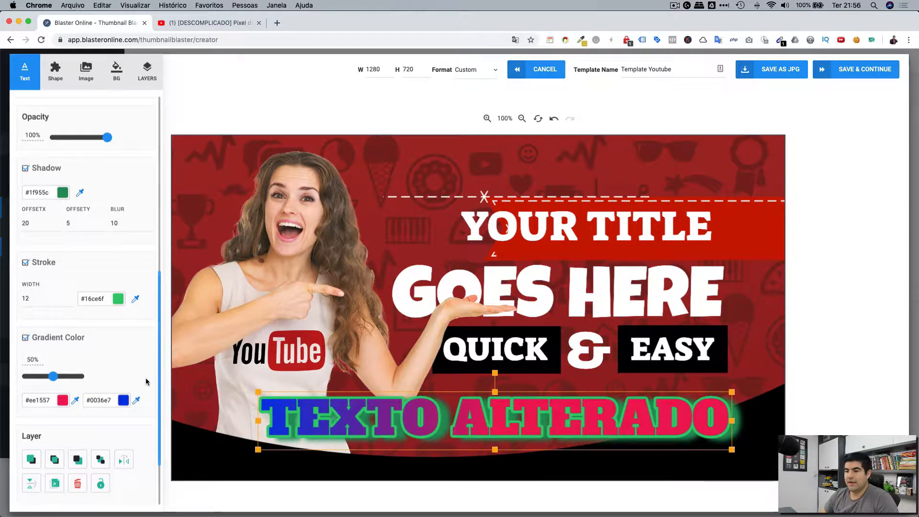
{"action": "left_click_drag", "start_coordinate": [52, 378], "coordinate": [63, 378]}
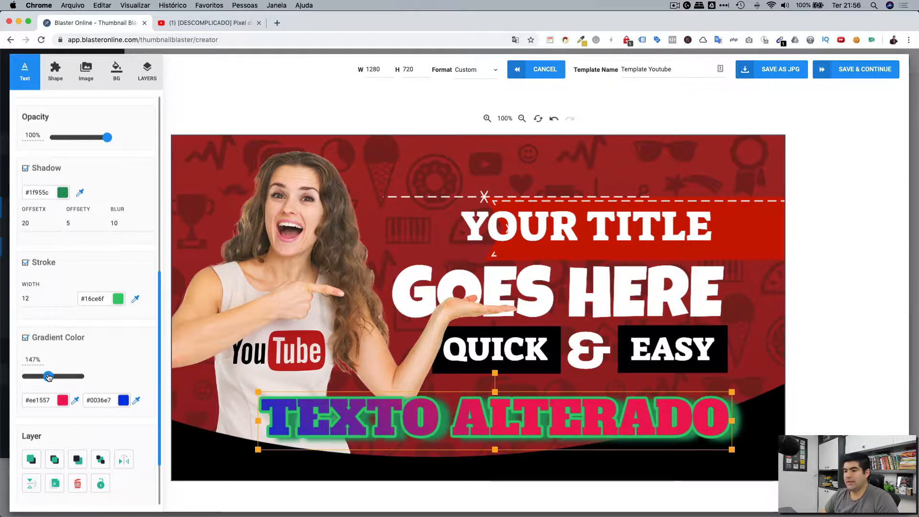
{"action": "left_click", "coordinate": [45, 403]}
{"action": "left_click", "coordinate": [114, 382]}
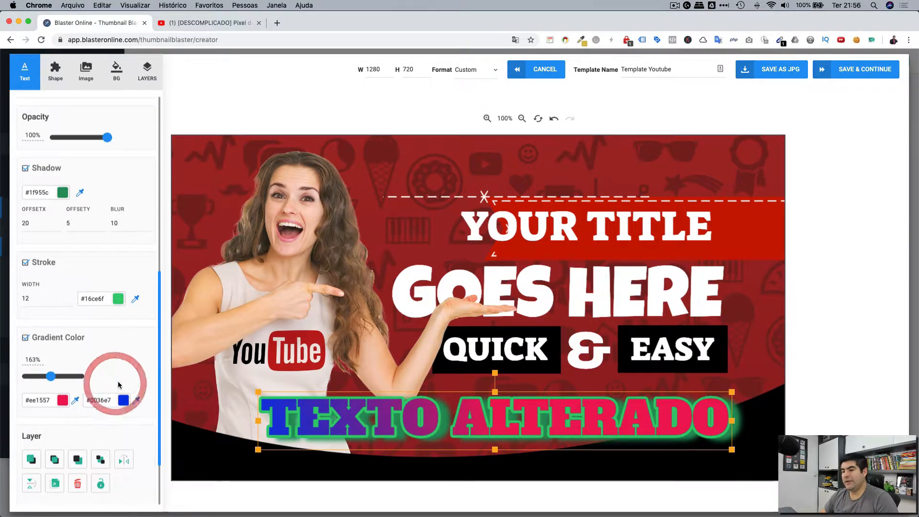
- Send the TEXTO ALTERADO text behind the black curve and bring it back in front
{"action": "scroll", "coordinate": [120, 383], "scroll_direction": "down", "scroll_amount": 3}
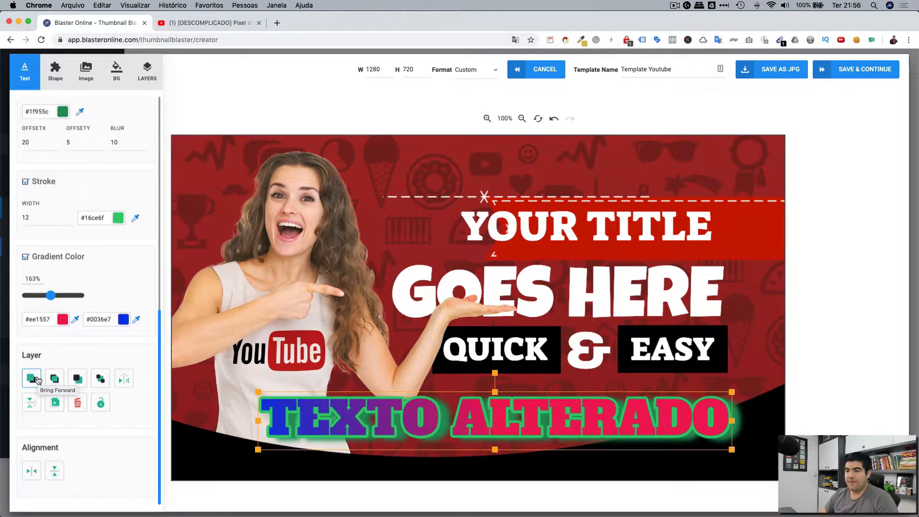
{"action": "left_click", "coordinate": [74, 380]}
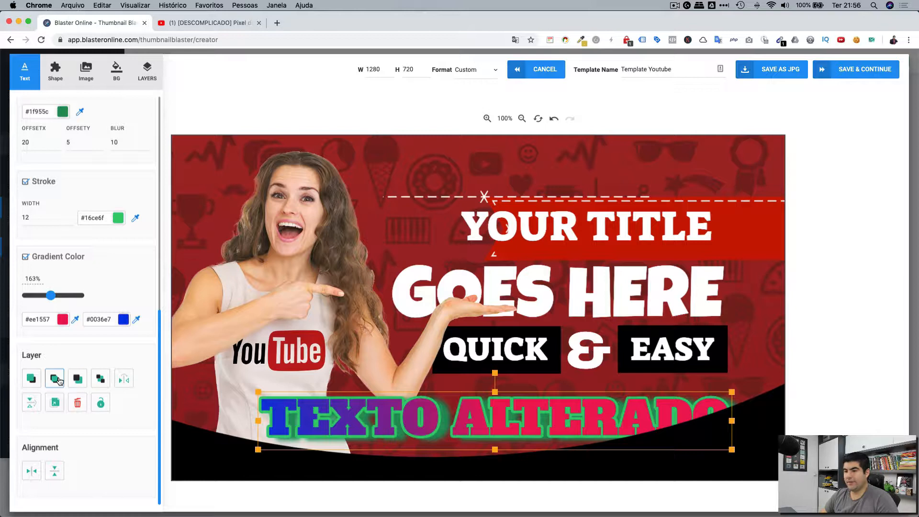
{"action": "left_click", "coordinate": [56, 379]}
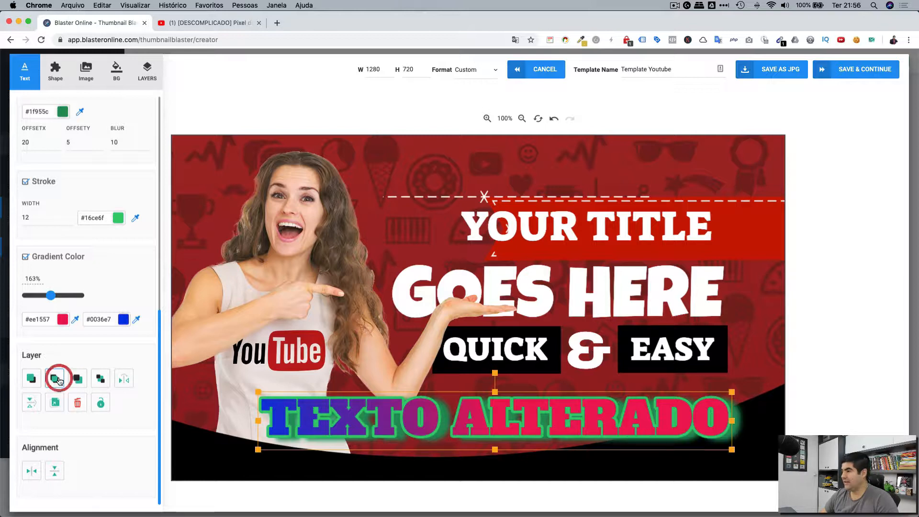
- Flip the TEXTO ALTERADO text both horizontally and vertically, and move it up over the QUICK & EASY text
{"action": "left_click", "coordinate": [125, 382]}
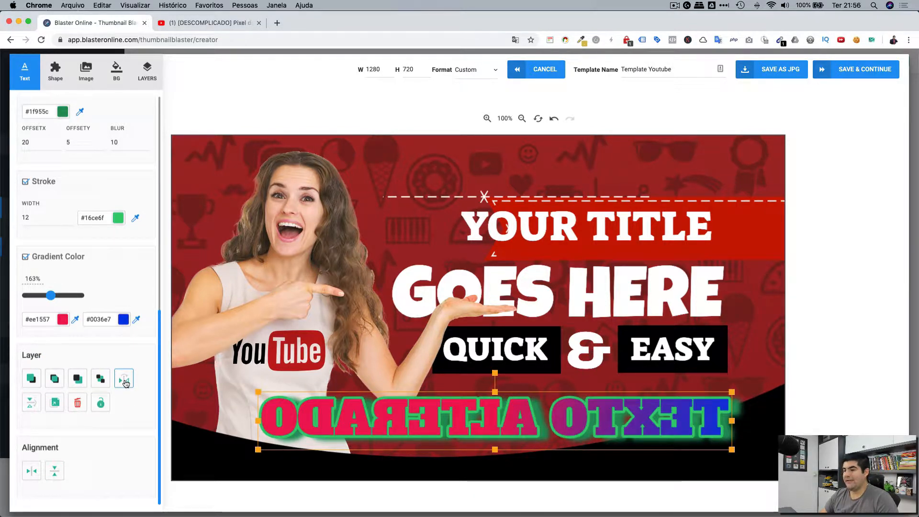
{"action": "left_click", "coordinate": [125, 382]}
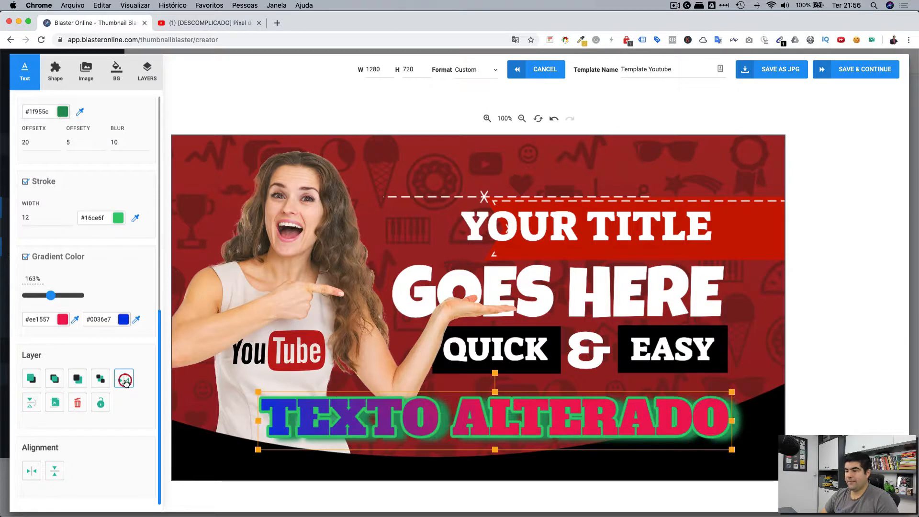
{"action": "left_click", "coordinate": [31, 403]}
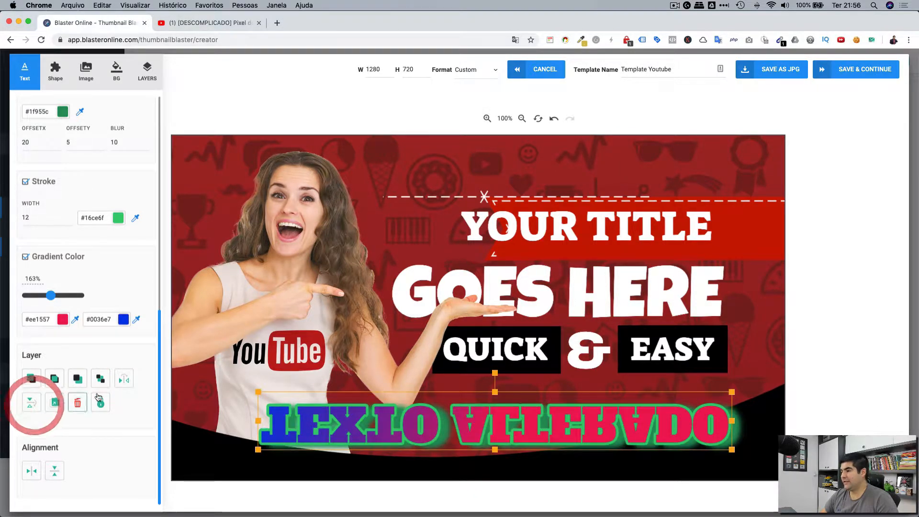
{"action": "left_click", "coordinate": [123, 379]}
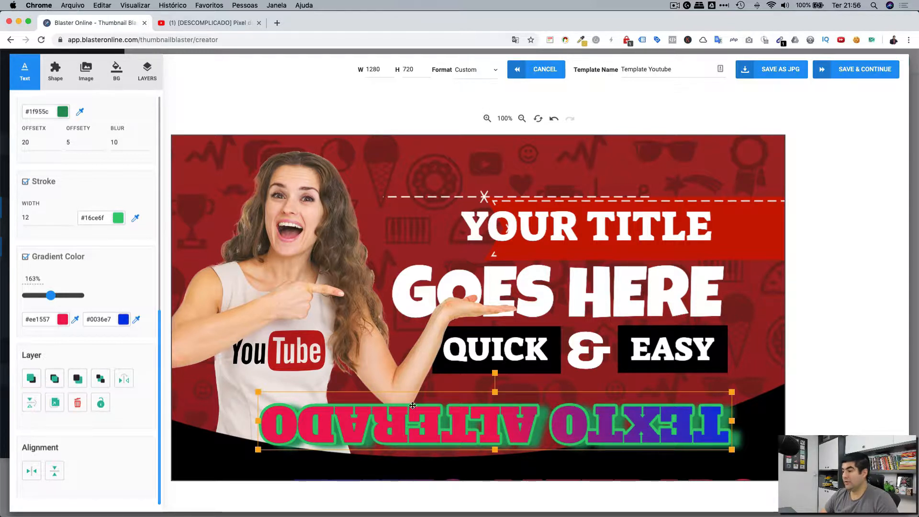
{"action": "left_click_drag", "start_coordinate": [412, 406], "coordinate": [413, 373]}
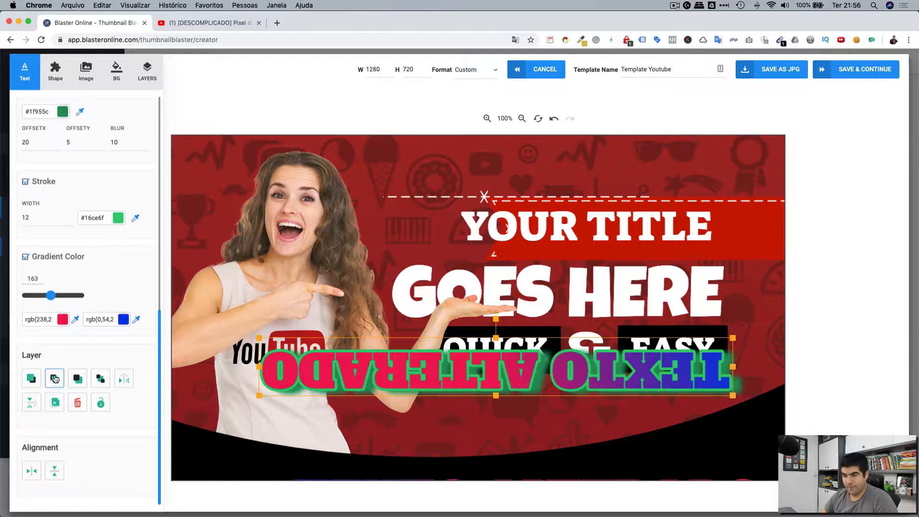
- Duplicate the flipped TEXTO ALTERADO text, toggling the copy's lock on and off before placing it directly beneath the flipped text
{"action": "left_click", "coordinate": [56, 404]}
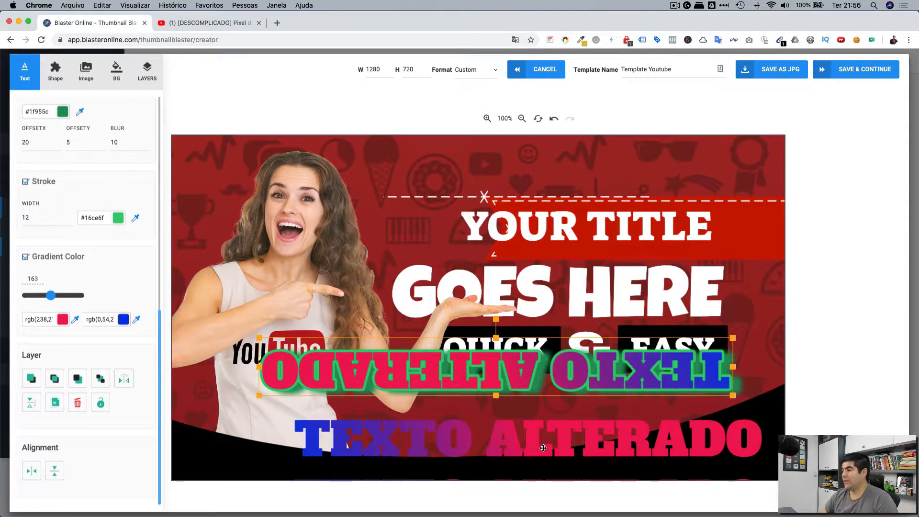
{"action": "left_click", "coordinate": [562, 444]}
{"action": "left_click_drag", "start_coordinate": [563, 444], "coordinate": [559, 443]}
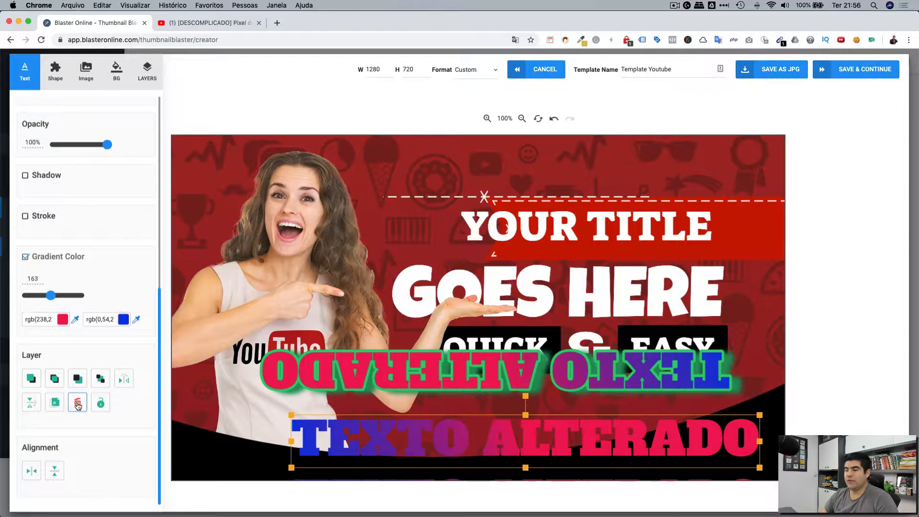
{"action": "left_click", "coordinate": [102, 405]}
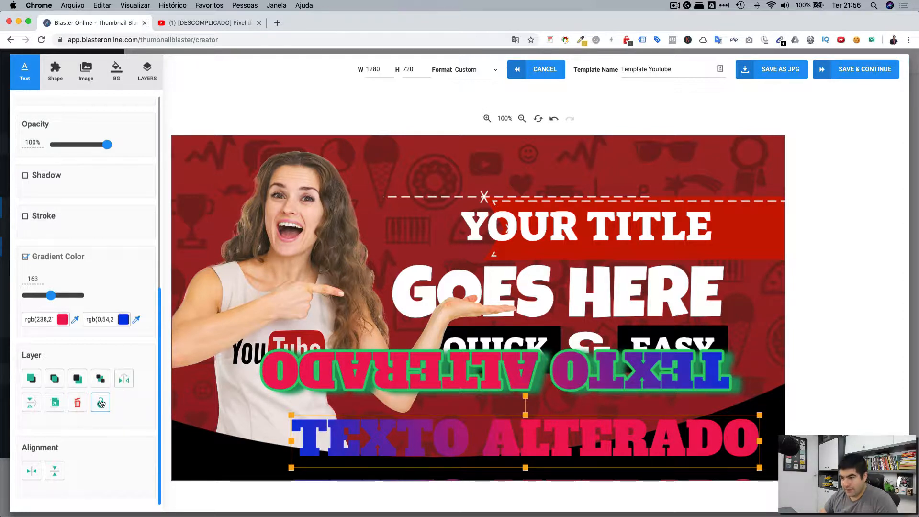
{"action": "left_click", "coordinate": [101, 404]}
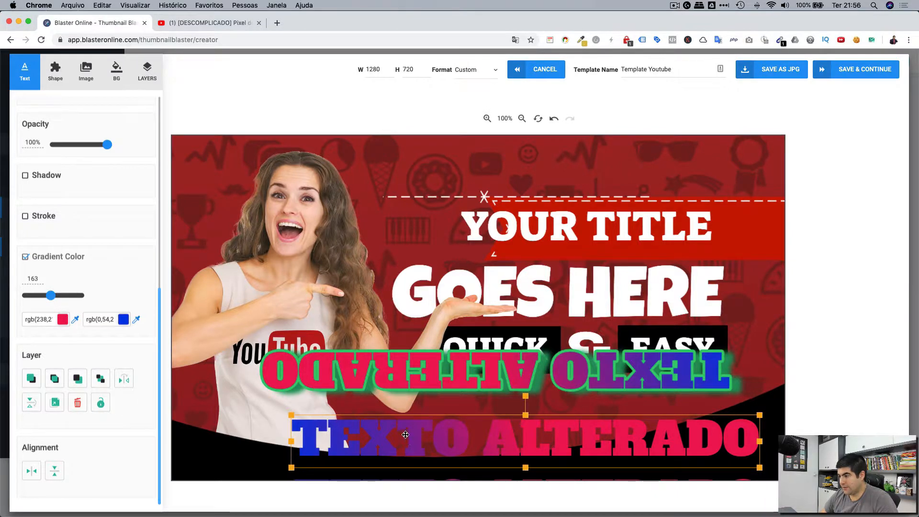
{"action": "left_click_drag", "start_coordinate": [406, 434], "coordinate": [325, 405]}
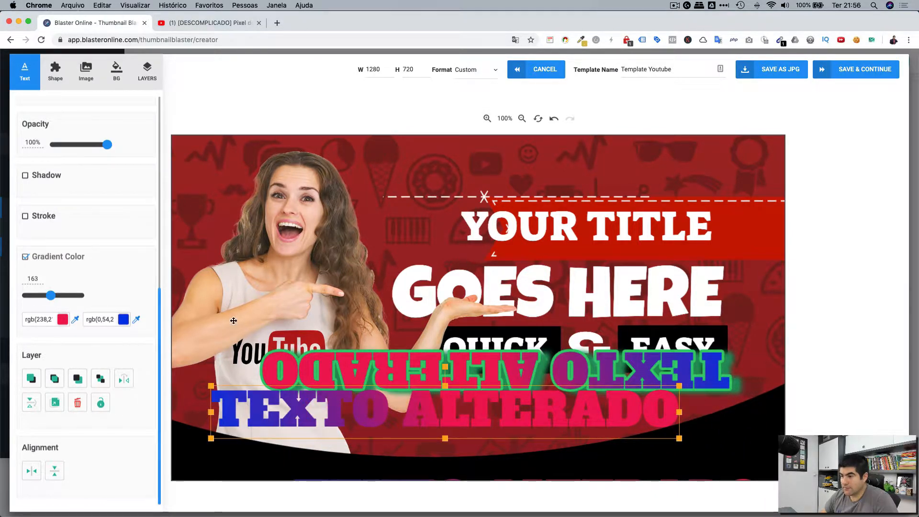
- Lock the flipped TEXTO ALTERADO text and unlock it again
{"action": "left_click", "coordinate": [314, 369]}
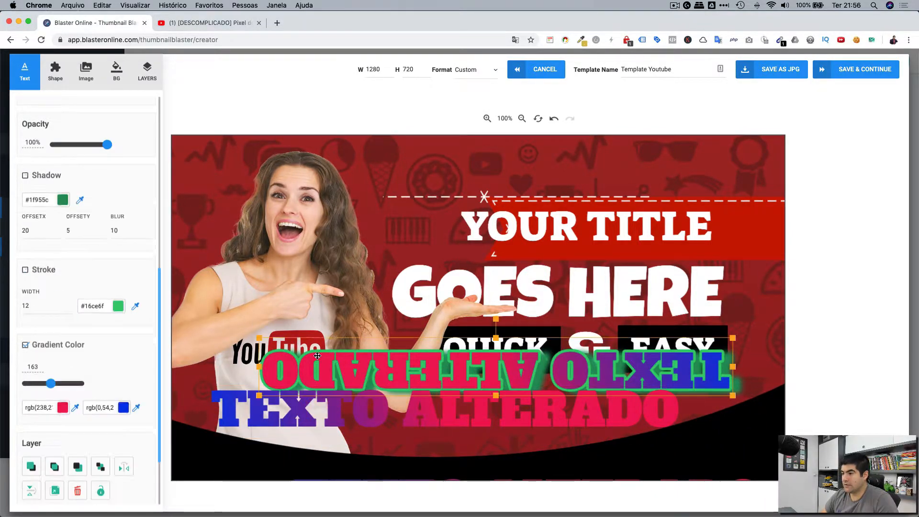
{"action": "left_click", "coordinate": [102, 493]}
{"action": "left_click", "coordinate": [102, 487]}
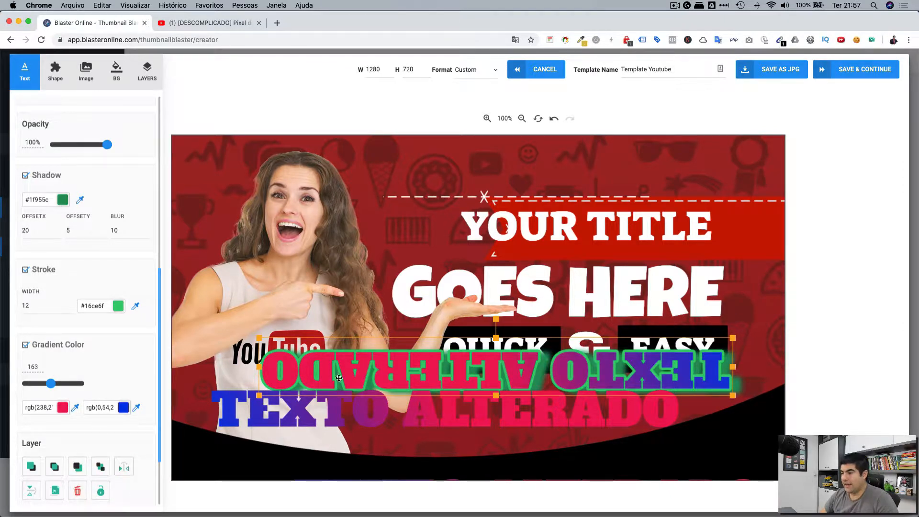
- Move the flipped TEXTO ALTERADO text down onto the black curve and center it horizontally and vertically on the canvas
{"action": "left_click_drag", "start_coordinate": [339, 378], "coordinate": [333, 448]}
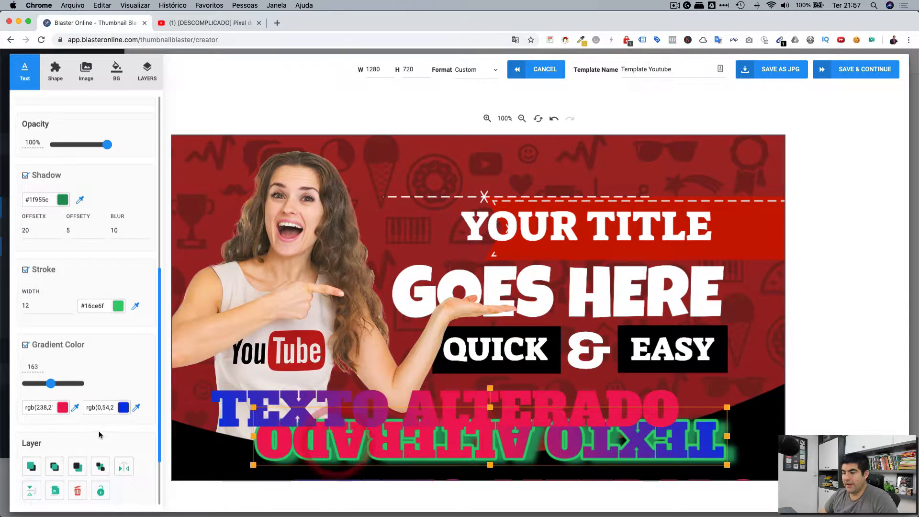
{"action": "scroll", "coordinate": [98, 431], "scroll_direction": "down", "scroll_amount": 4}
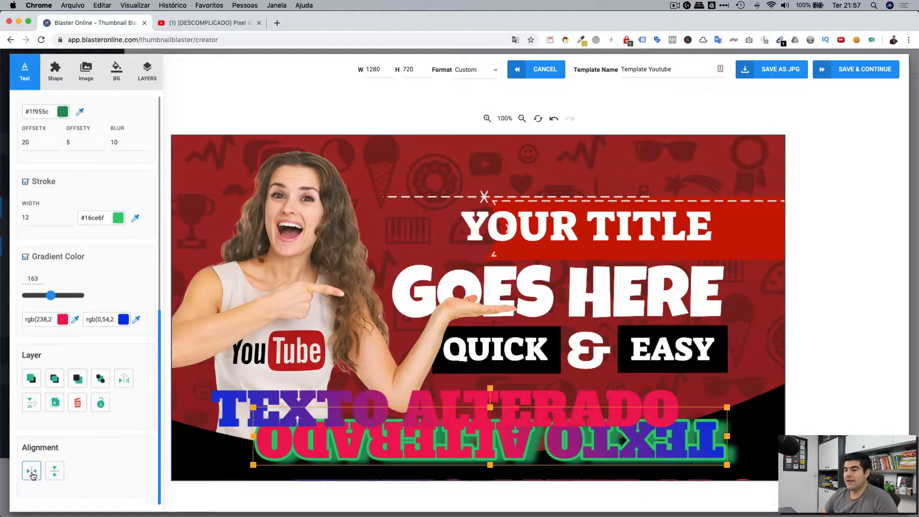
{"action": "left_click", "coordinate": [32, 473]}
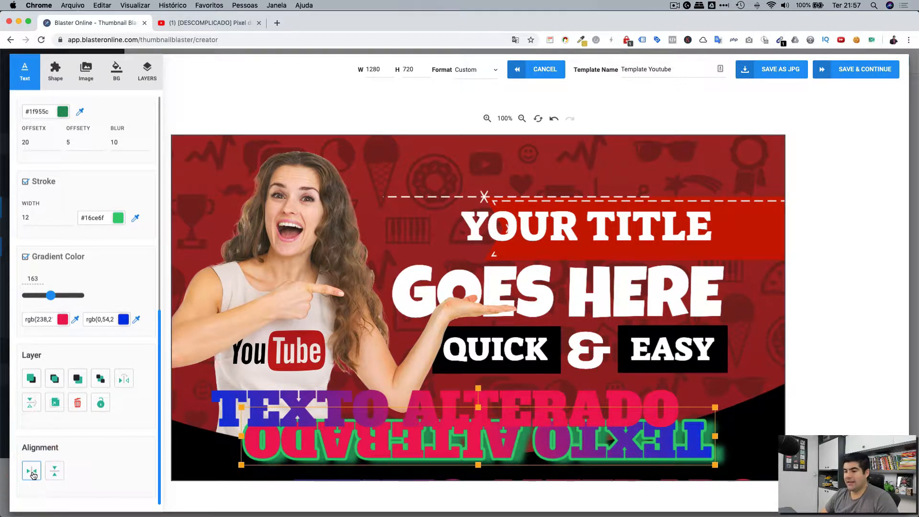
{"action": "left_click", "coordinate": [55, 473]}
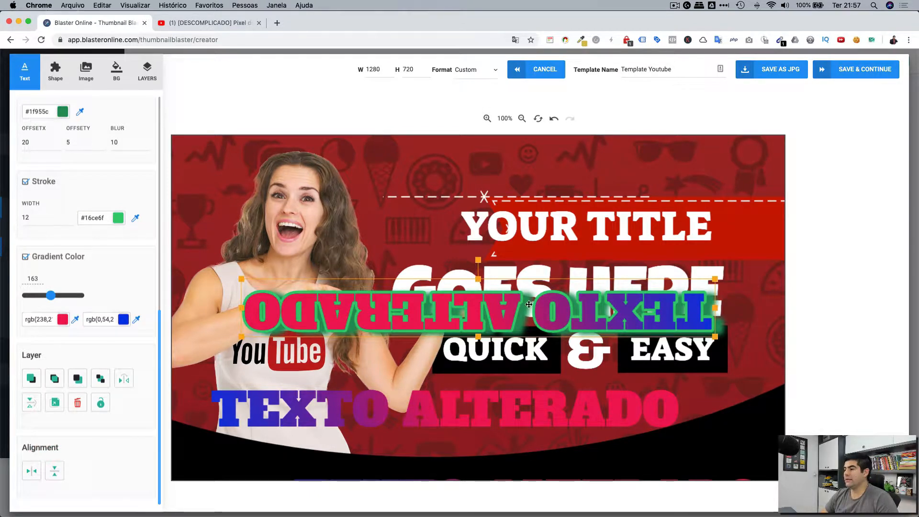
- Try horizontal center and top group alignment on both TEXTO ALTERADO texts, and undo the alignment and positioning changes
{"action": "left_click", "coordinate": [445, 410], "text": "shift"}
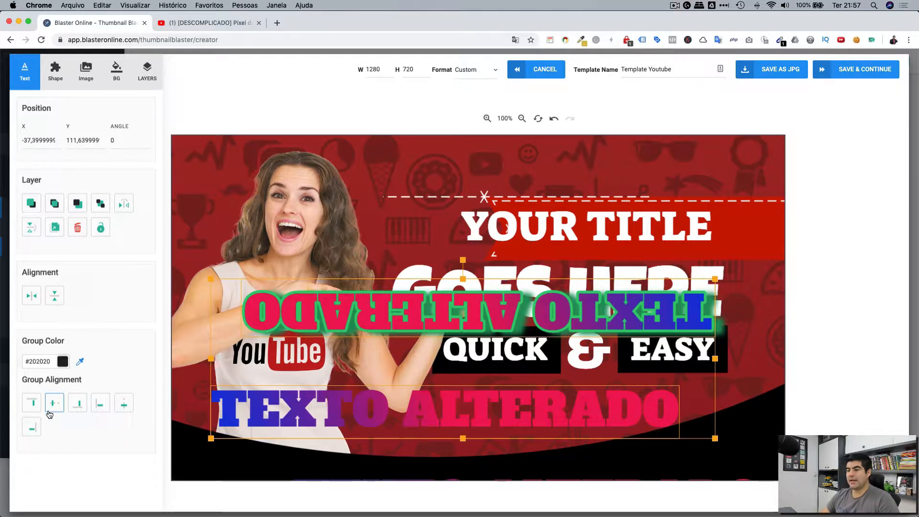
{"action": "left_click", "coordinate": [124, 406]}
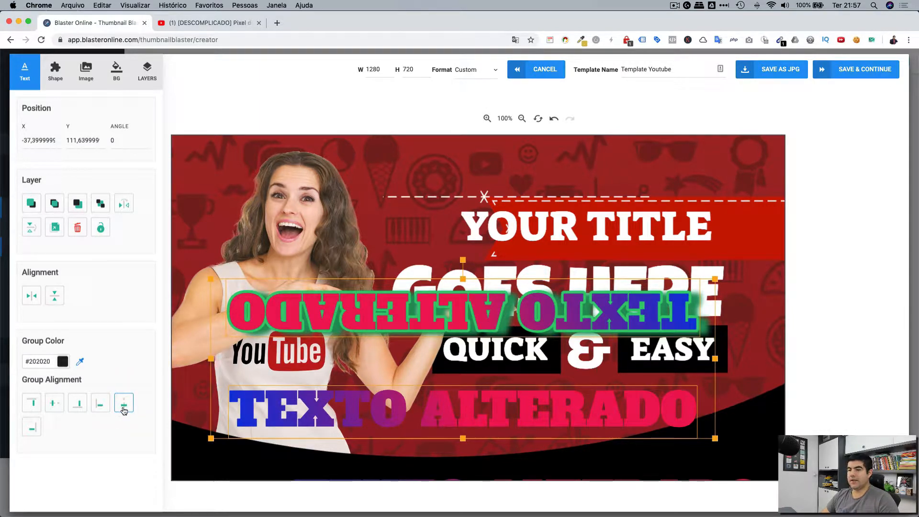
{"action": "left_click", "coordinate": [35, 406]}
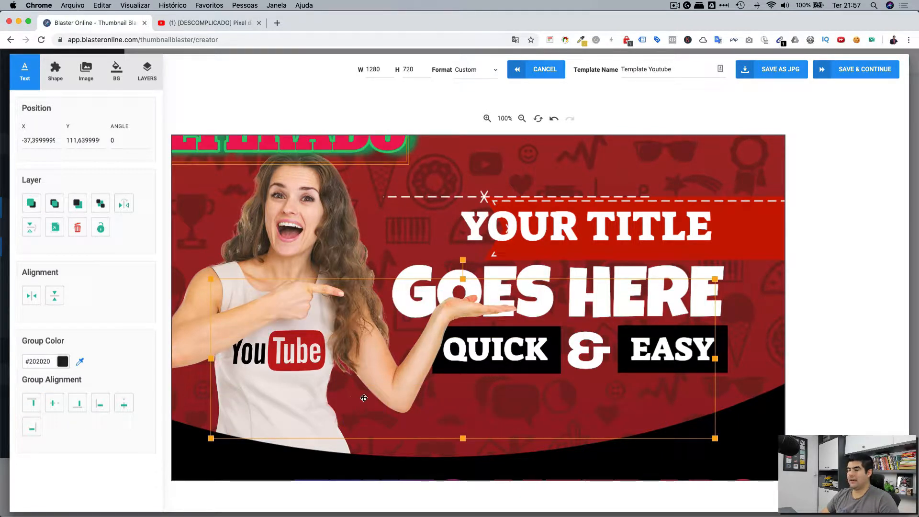
{"action": "left_click", "coordinate": [555, 121]}
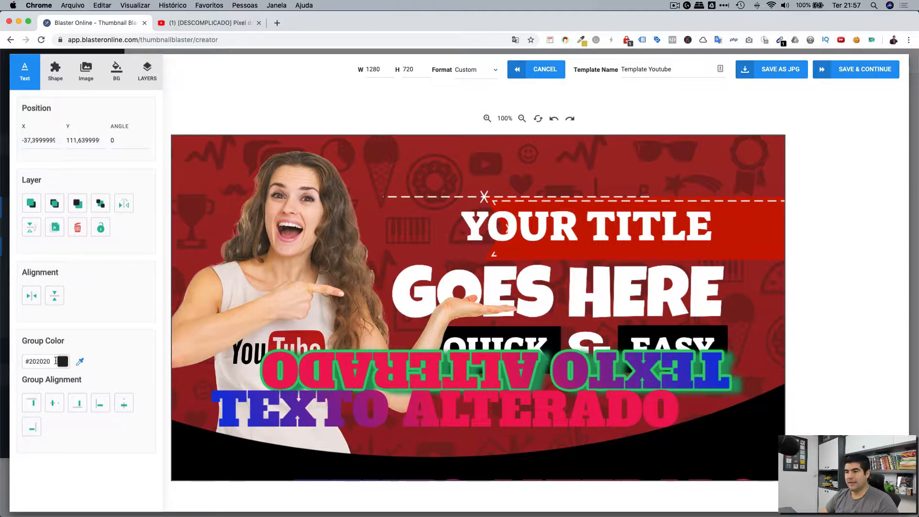
- Examine the Group Color picker without changing the color
{"action": "left_click", "coordinate": [109, 364]}
{"action": "left_click", "coordinate": [62, 361]}
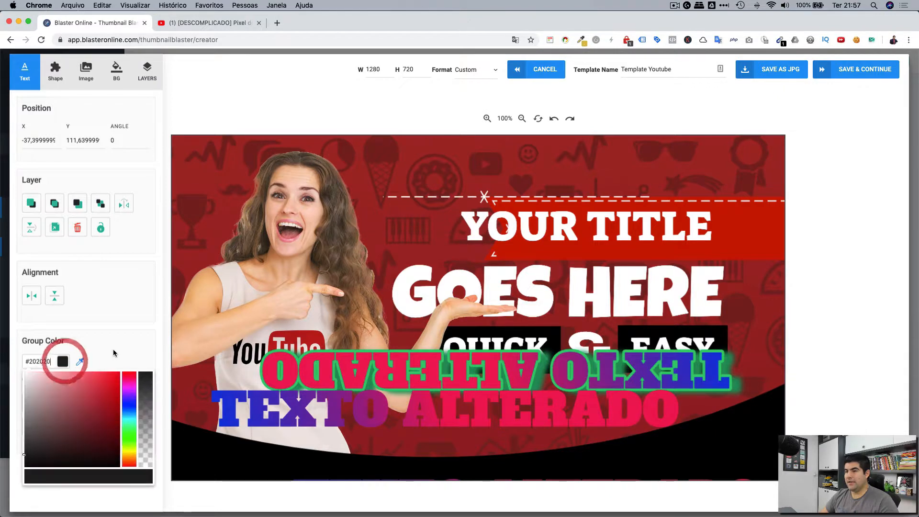
{"action": "left_click", "coordinate": [116, 347]}
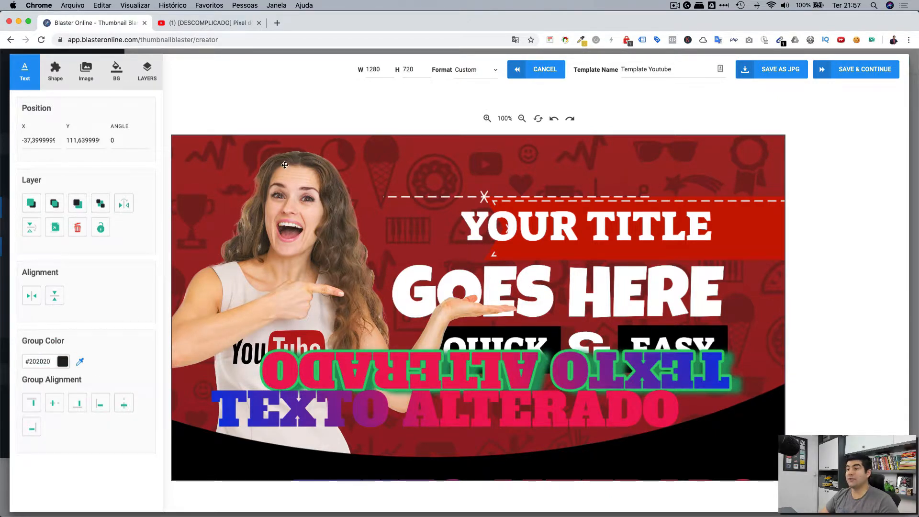
- Add the black hand-drawn speech bubble outline from the Arrow shapes and shift the GOES HERE text up over YOUR TITLE
{"action": "left_click", "coordinate": [56, 76]}
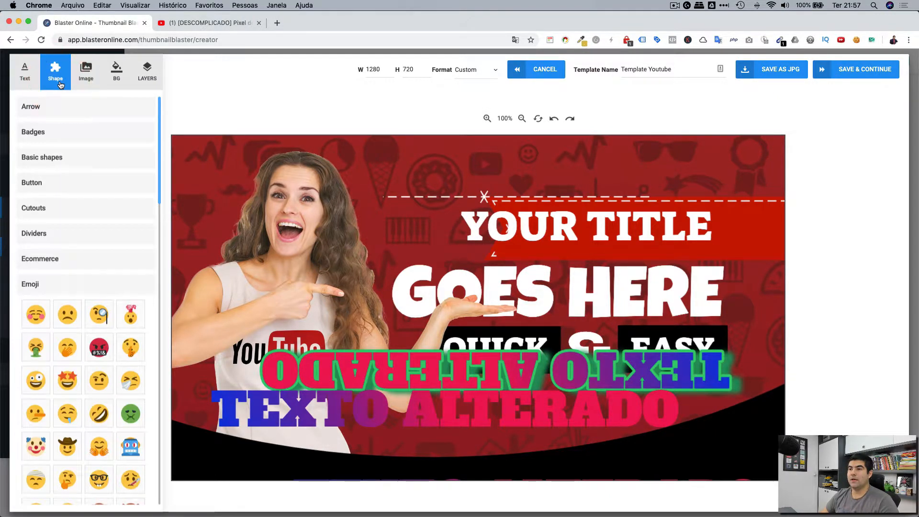
{"action": "left_click", "coordinate": [30, 106]}
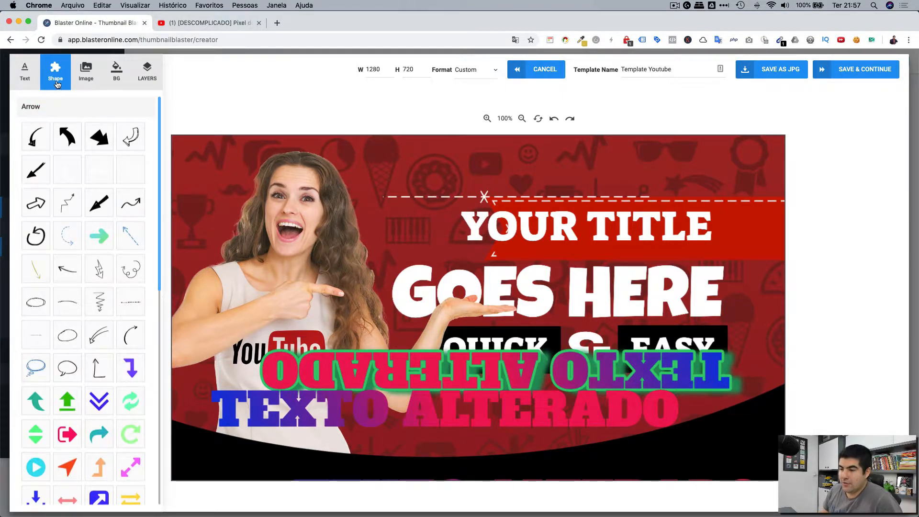
{"action": "left_click", "coordinate": [67, 368]}
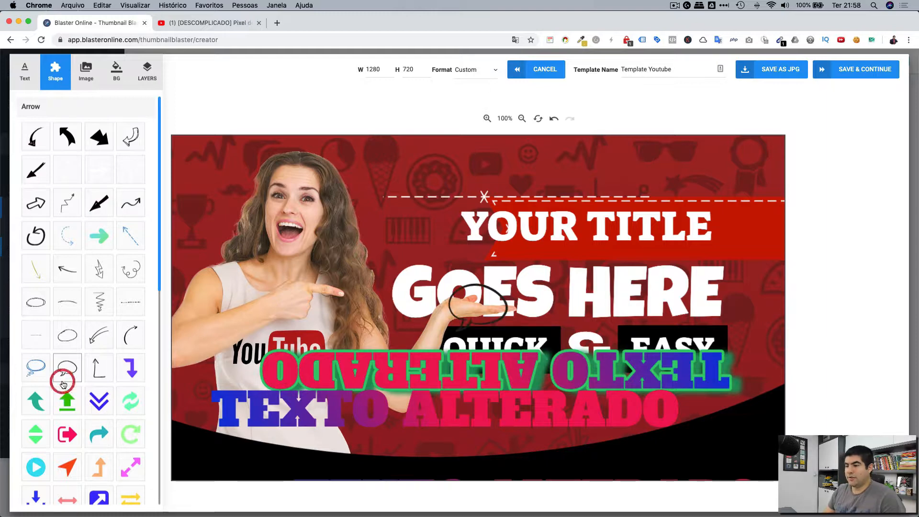
{"action": "left_click", "coordinate": [468, 324]}
{"action": "left_click_drag", "start_coordinate": [468, 323], "coordinate": [402, 268]}
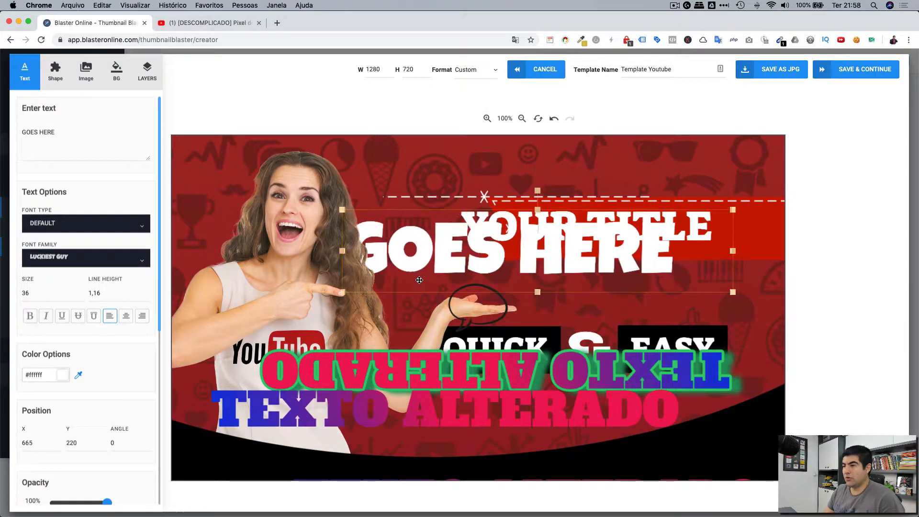
- Delete the flipped TEXTO ALTERADO text and its upright copy
{"action": "left_click", "coordinate": [466, 310]}
{"action": "left_click", "coordinate": [489, 366]}
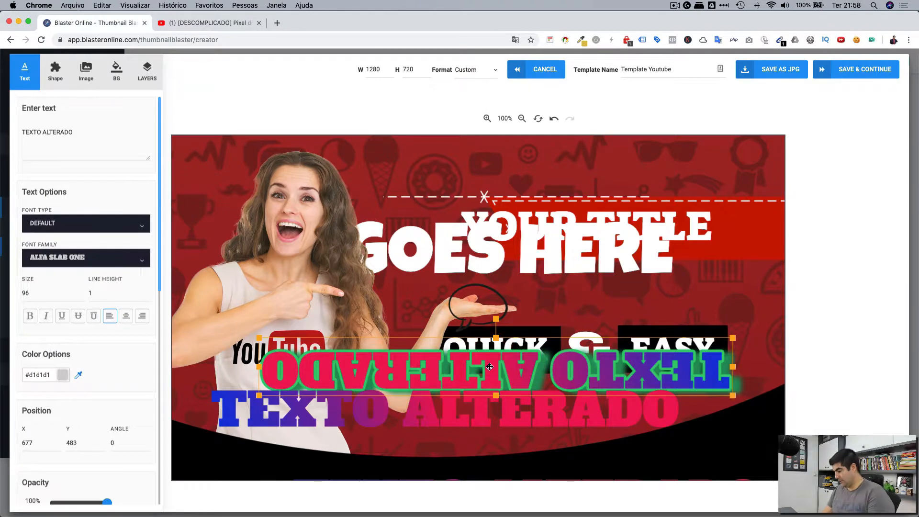
{"action": "scroll", "coordinate": [102, 439], "scroll_direction": "down", "scroll_amount": 10}
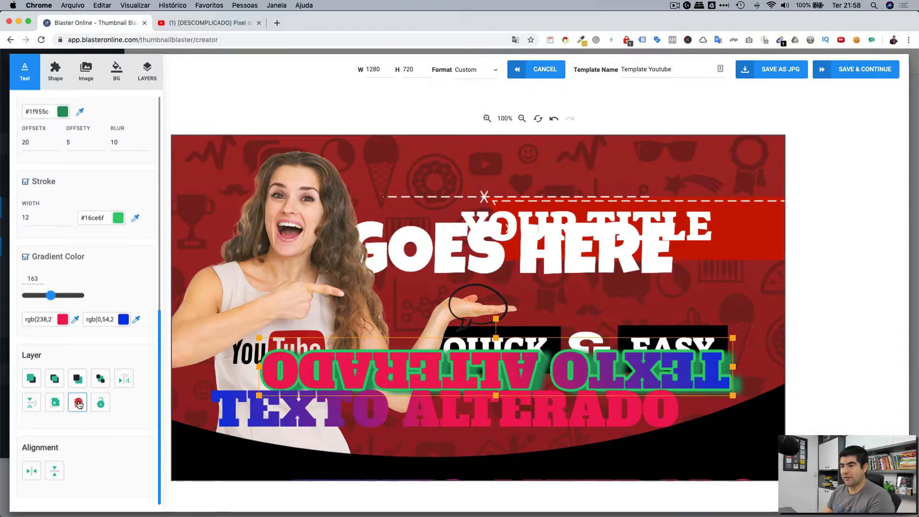
{"action": "left_click", "coordinate": [78, 403]}
{"action": "left_click", "coordinate": [394, 399]}
{"action": "scroll", "coordinate": [74, 432], "scroll_direction": "down", "scroll_amount": 8}
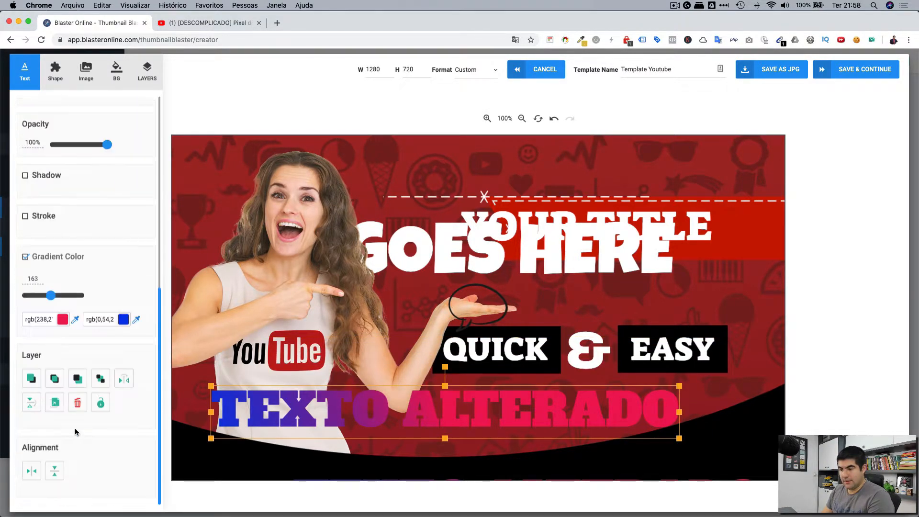
{"action": "left_click", "coordinate": [77, 403]}
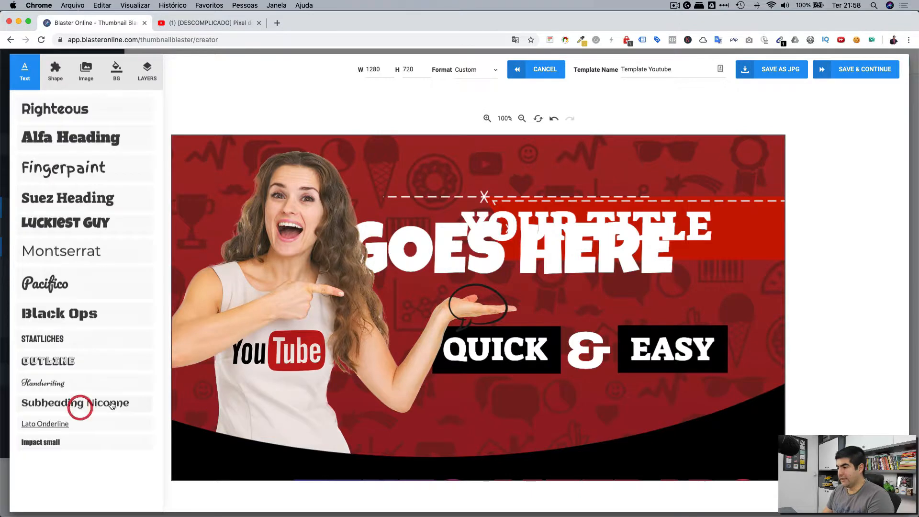
- Enlarge the speech bubble outline and move it over the title texts to about X 702, Y 145
{"action": "left_click", "coordinate": [482, 288]}
{"action": "left_click", "coordinate": [498, 309]}
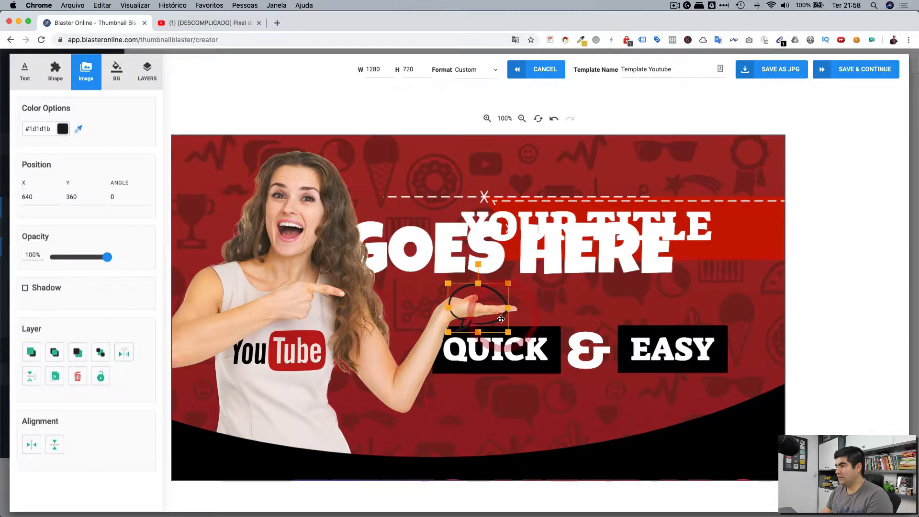
{"action": "left_click_drag", "start_coordinate": [509, 283], "coordinate": [795, 175]}
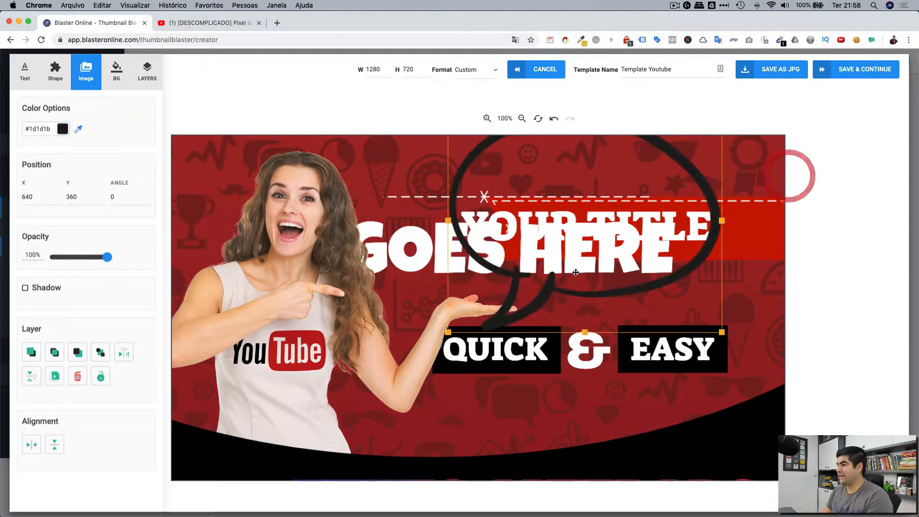
{"action": "left_click_drag", "start_coordinate": [550, 295], "coordinate": [509, 291]}
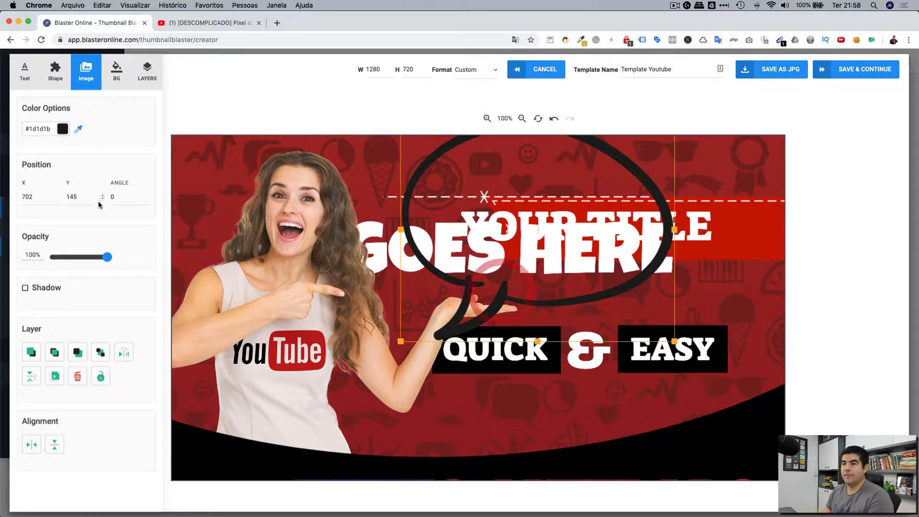
- Recolor the speech bubble outline to yellow, #d6d611, and switch its shadow on and back off
{"action": "left_click", "coordinate": [62, 129]}
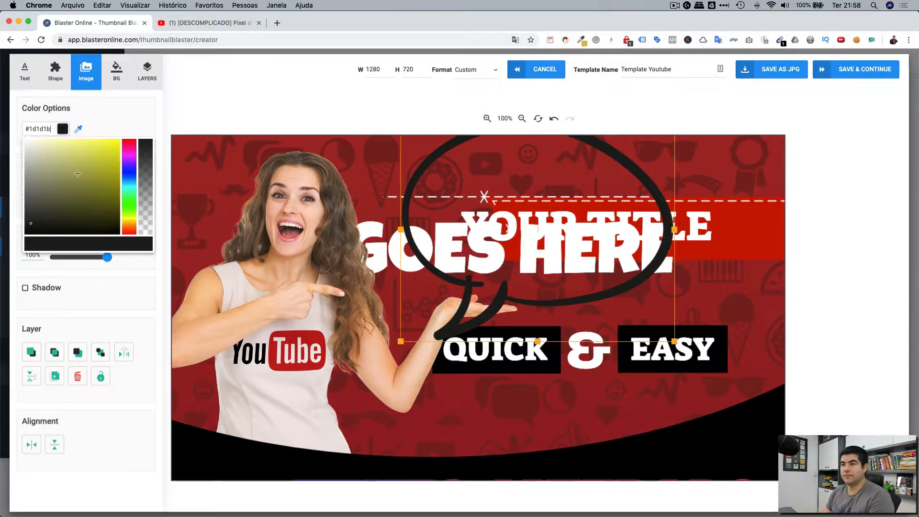
{"action": "left_click", "coordinate": [111, 154]}
{"action": "left_click", "coordinate": [138, 266]}
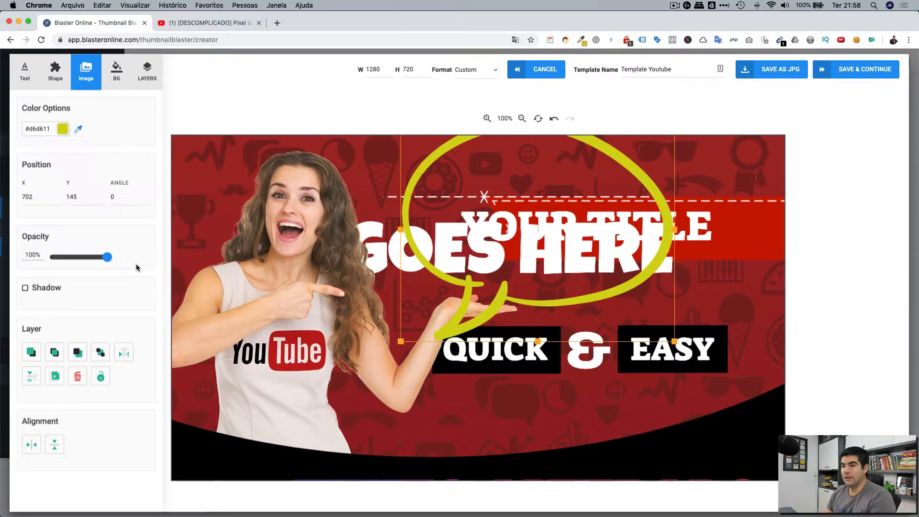
{"action": "left_click", "coordinate": [25, 289]}
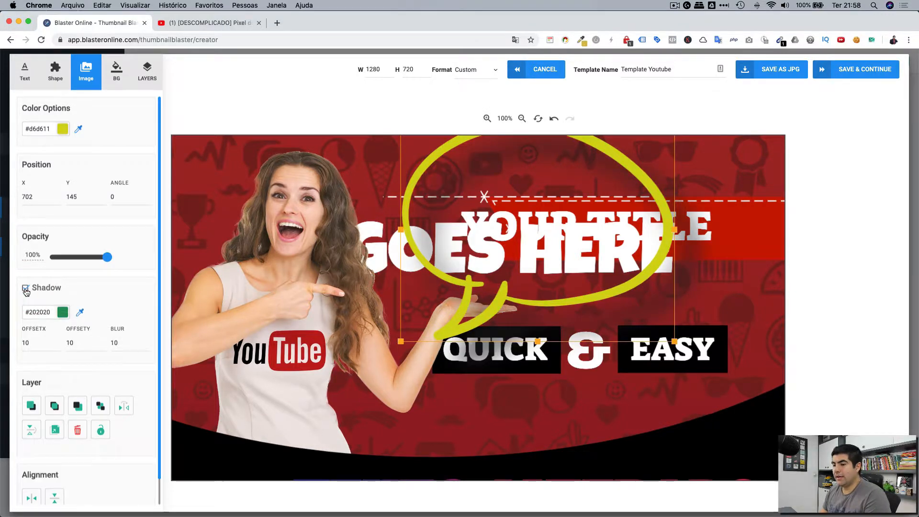
{"action": "left_click", "coordinate": [25, 288]}
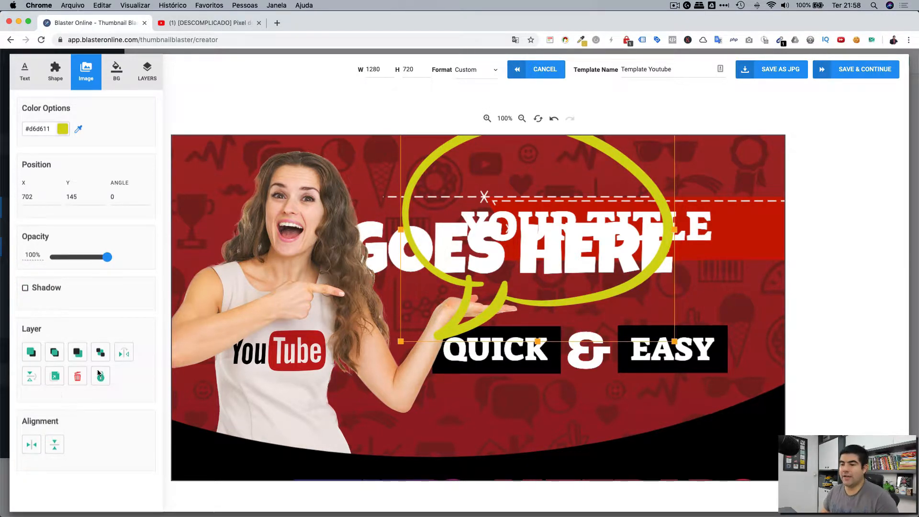
- Flip the speech bubble outline vertically and move it down to about X 663, Y 253
{"action": "left_click", "coordinate": [30, 382]}
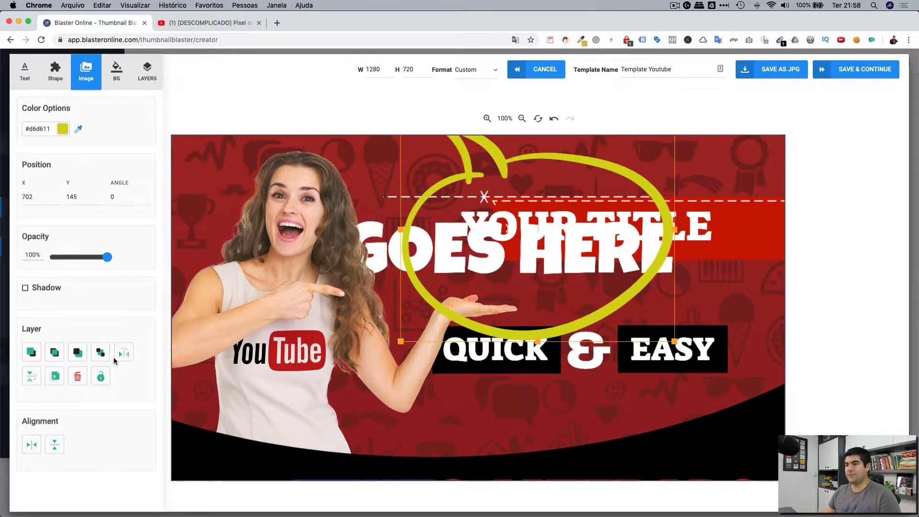
{"action": "left_click_drag", "start_coordinate": [475, 331], "coordinate": [457, 383]}
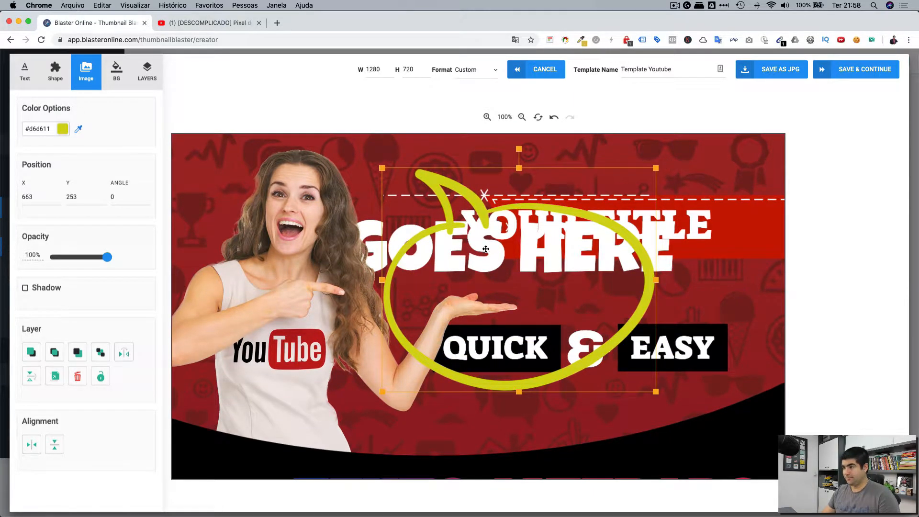
- Look through the Arrow, Badges and Basic shapes categories of the shape library
{"action": "left_click", "coordinate": [64, 86]}
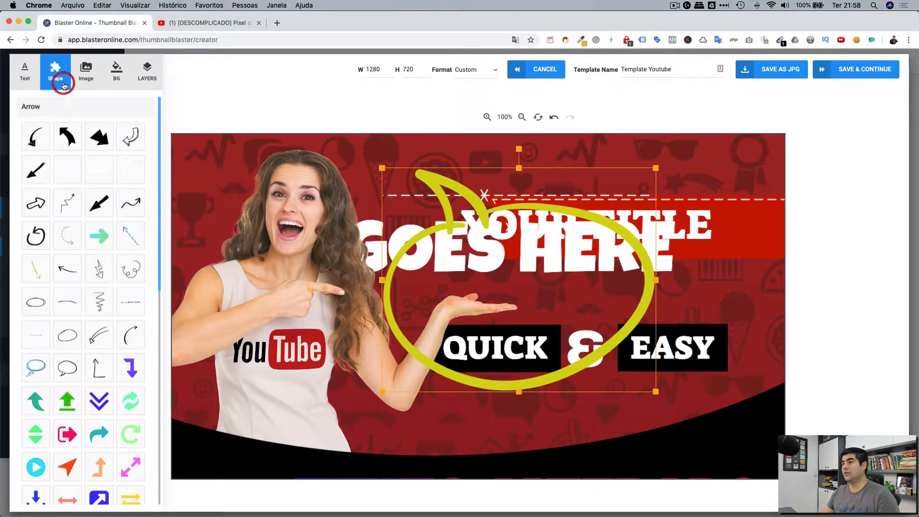
{"action": "scroll", "coordinate": [125, 383], "scroll_direction": "down", "scroll_amount": 5}
{"action": "scroll", "coordinate": [125, 389], "scroll_direction": "down", "scroll_amount": 5}
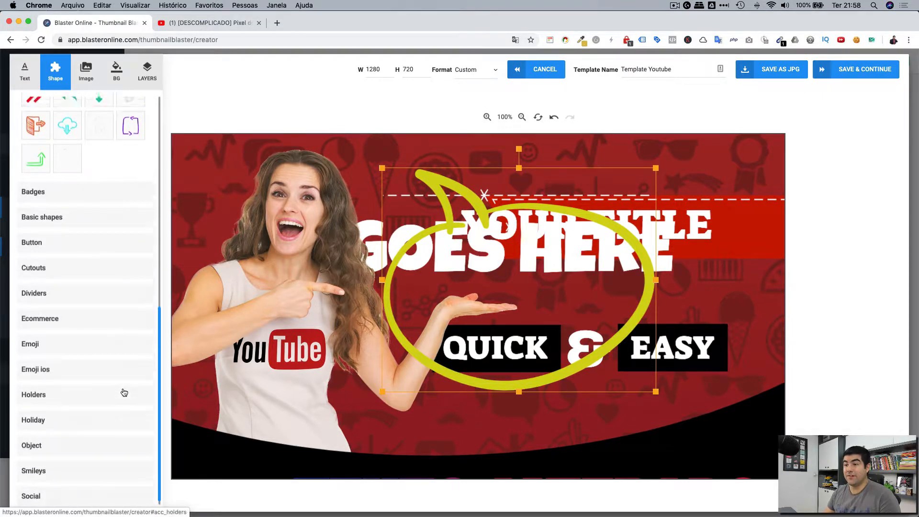
{"action": "scroll", "coordinate": [91, 340], "scroll_direction": "up", "scroll_amount": 2}
{"action": "left_click", "coordinate": [41, 274]}
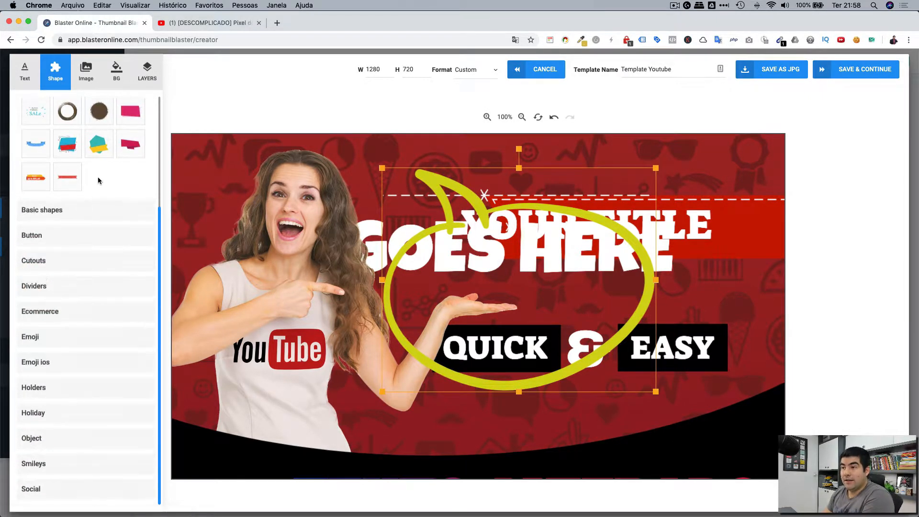
{"action": "scroll", "coordinate": [87, 244], "scroll_direction": "up", "scroll_amount": 3}
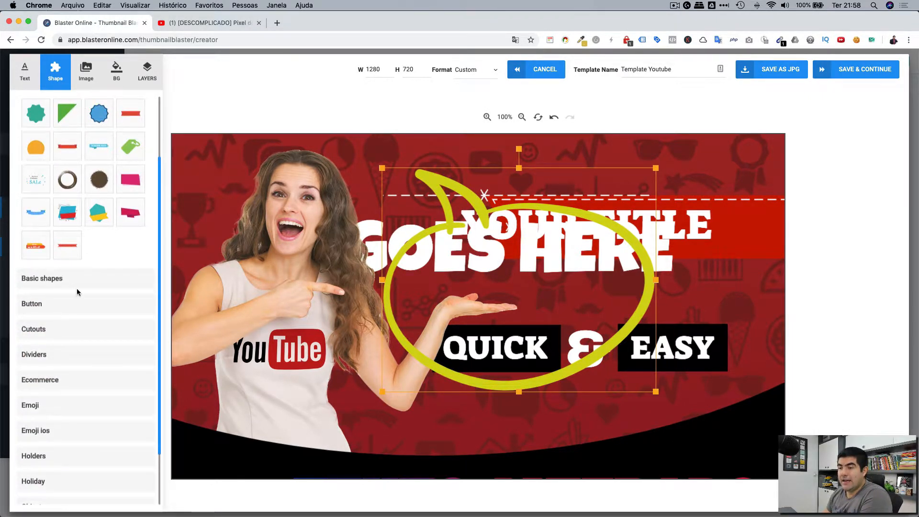
{"action": "left_click", "coordinate": [68, 280]}
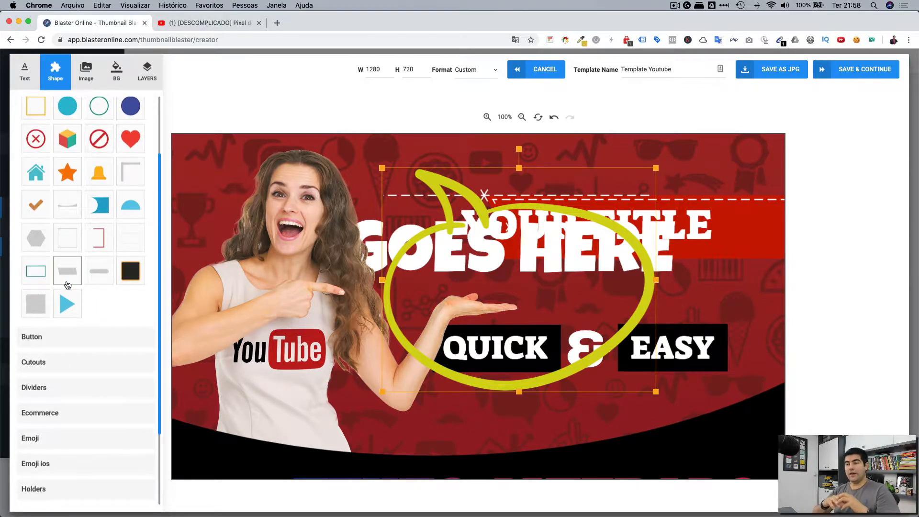
{"action": "scroll", "coordinate": [97, 267], "scroll_direction": "up", "scroll_amount": 3}
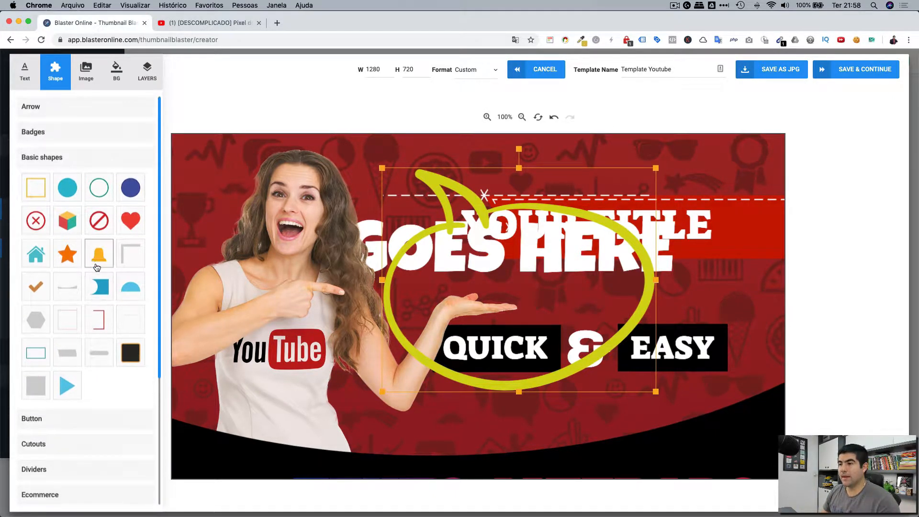
- Add the round orange play button from the Button shapes to the thumbnail
{"action": "scroll", "coordinate": [97, 267], "scroll_direction": "down", "scroll_amount": 7}
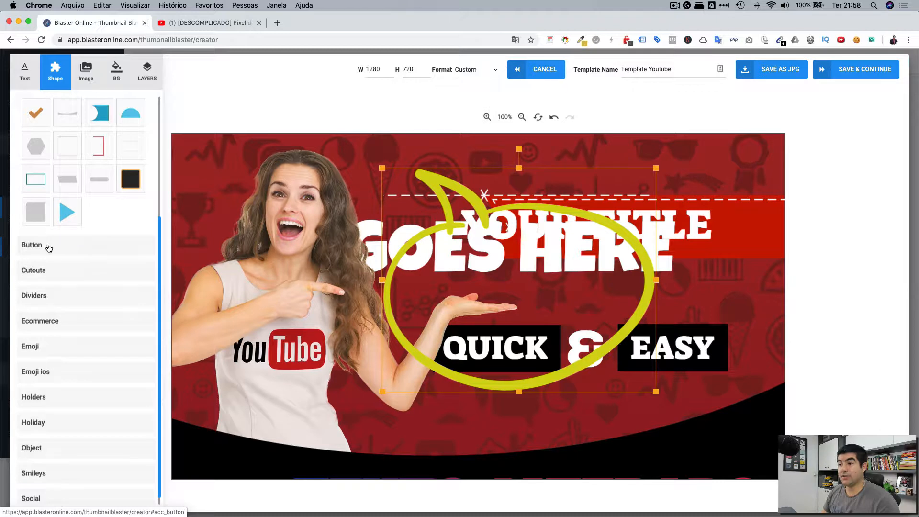
{"action": "left_click", "coordinate": [41, 247]}
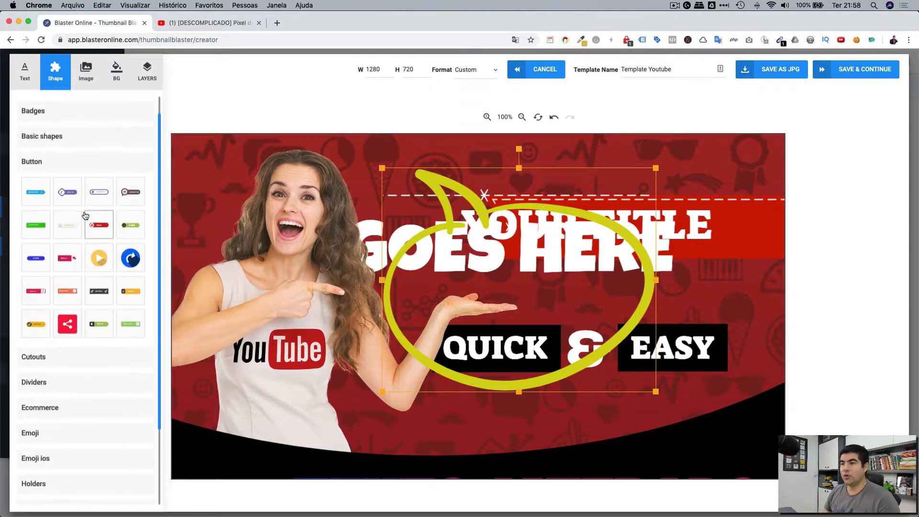
{"action": "left_click", "coordinate": [99, 259]}
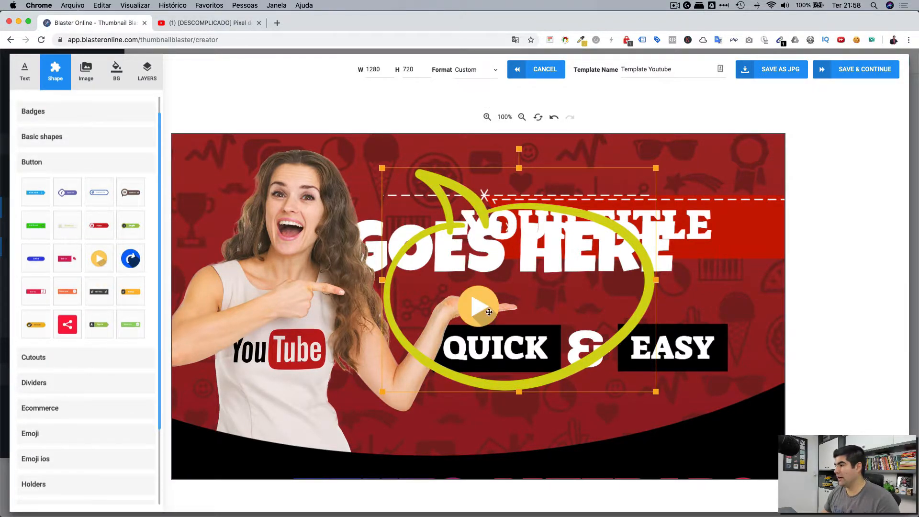
- Add three cutouts to the thumbnail: the waving blue character, the red-suited skier character and the rearing horse
{"action": "left_click", "coordinate": [54, 78]}
{"action": "left_click", "coordinate": [46, 378]}
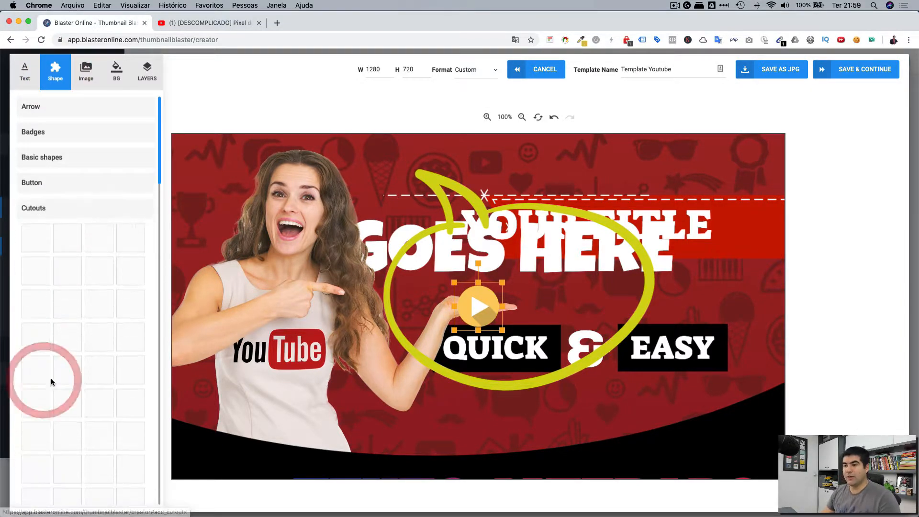
{"action": "left_click", "coordinate": [69, 242]}
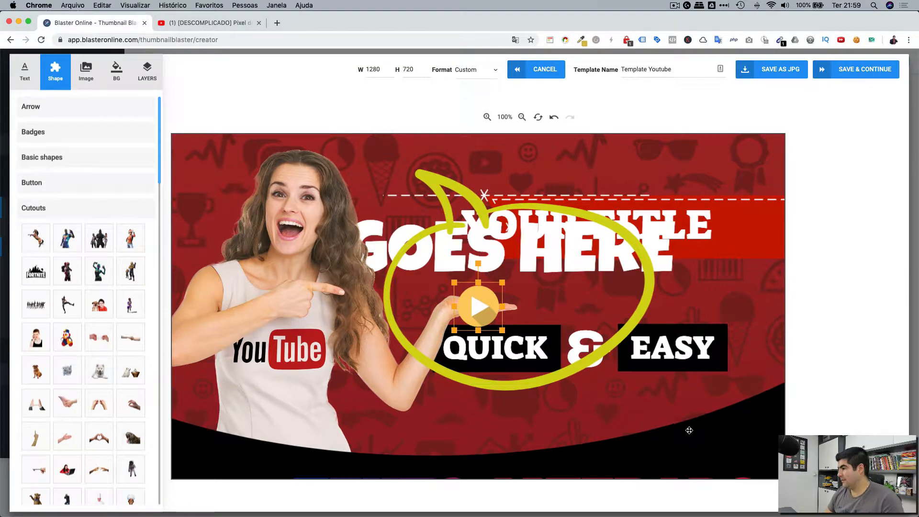
{"action": "left_click", "coordinate": [73, 272]}
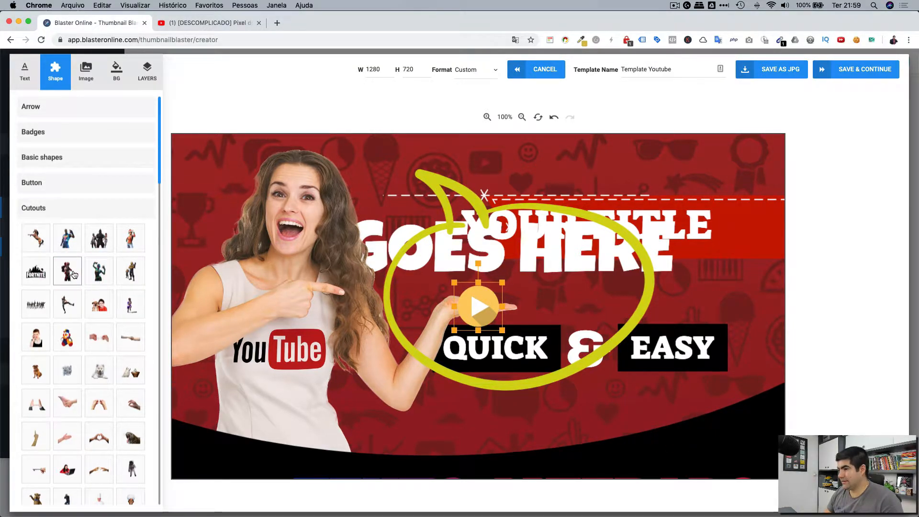
{"action": "left_click", "coordinate": [36, 236]}
- Move the horse to about X 724, Y 69 and the waving character over the woman to about X 85, Y 23
{"action": "left_click", "coordinate": [492, 253]}
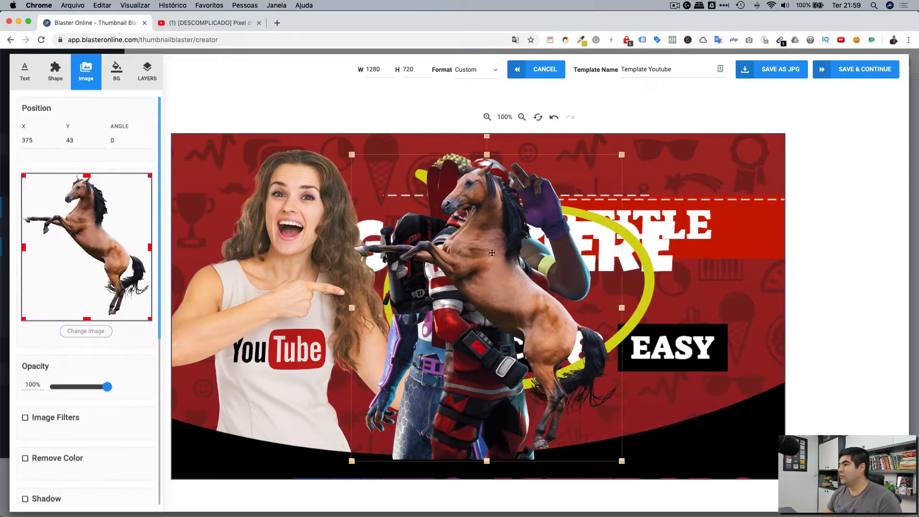
{"action": "left_click_drag", "start_coordinate": [492, 253], "coordinate": [660, 265]}
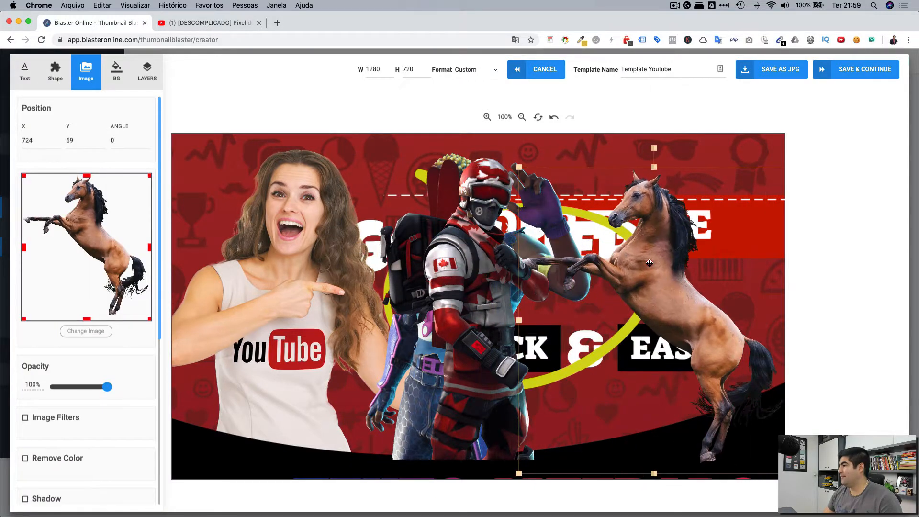
{"action": "left_click", "coordinate": [443, 240]}
{"action": "scroll", "coordinate": [464, 252], "scroll_direction": "down", "scroll_amount": 1}
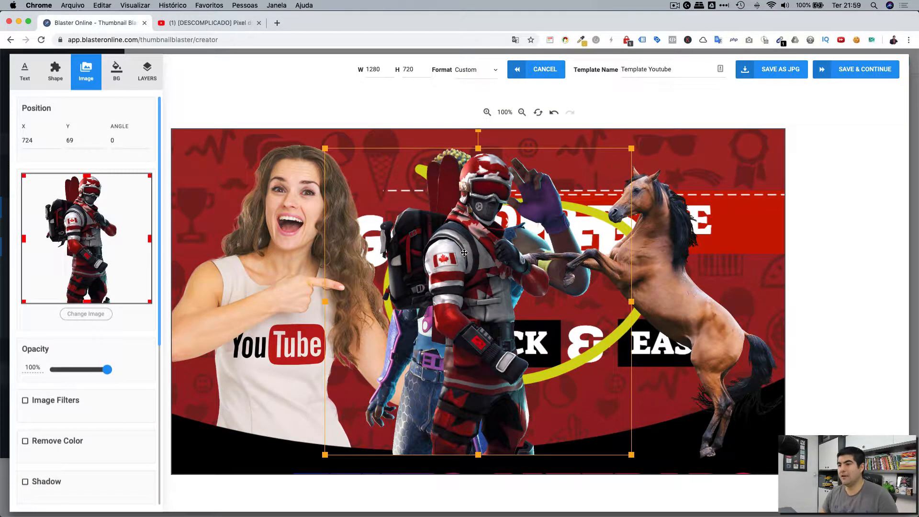
{"action": "left_click", "coordinate": [671, 277]}
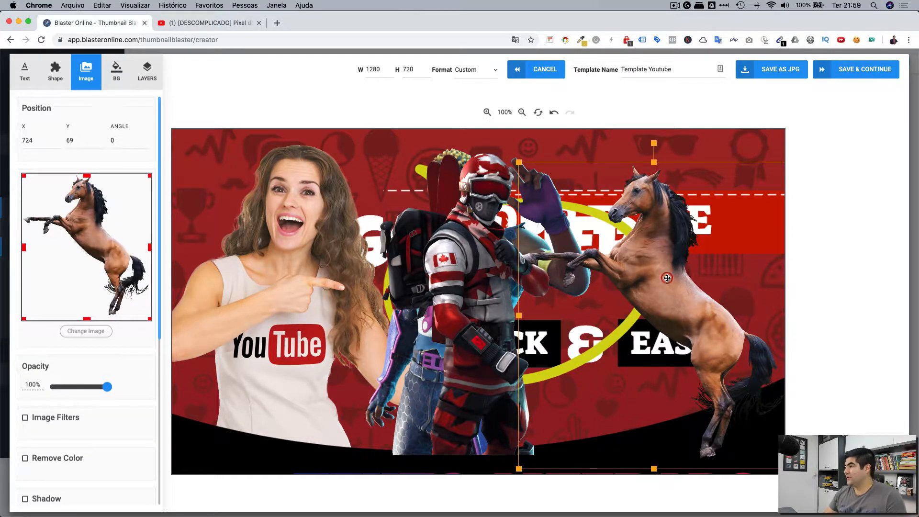
{"action": "left_click_drag", "start_coordinate": [516, 161], "coordinate": [363, 154]}
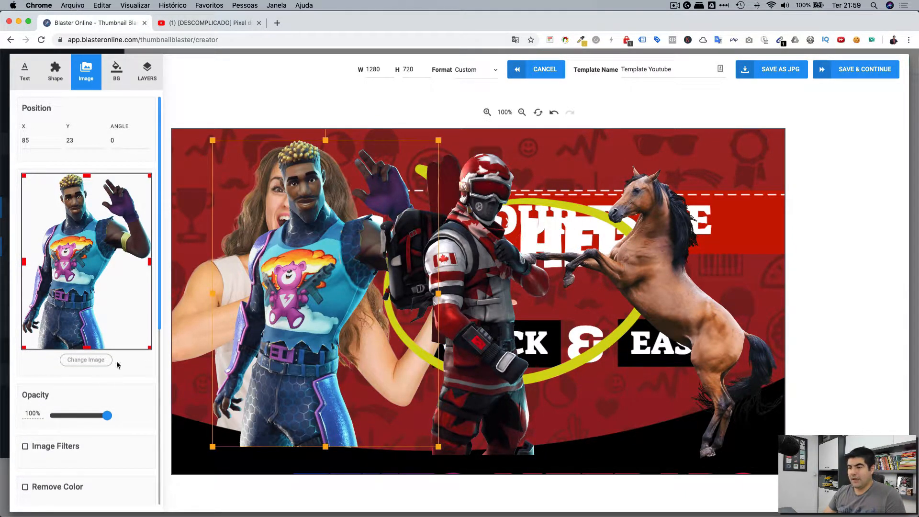
- Delete the waving blue character and the red-suited skier character from the thumbnail
{"action": "scroll", "coordinate": [76, 422], "scroll_direction": "down", "scroll_amount": 6}
{"action": "left_click", "coordinate": [77, 351]}
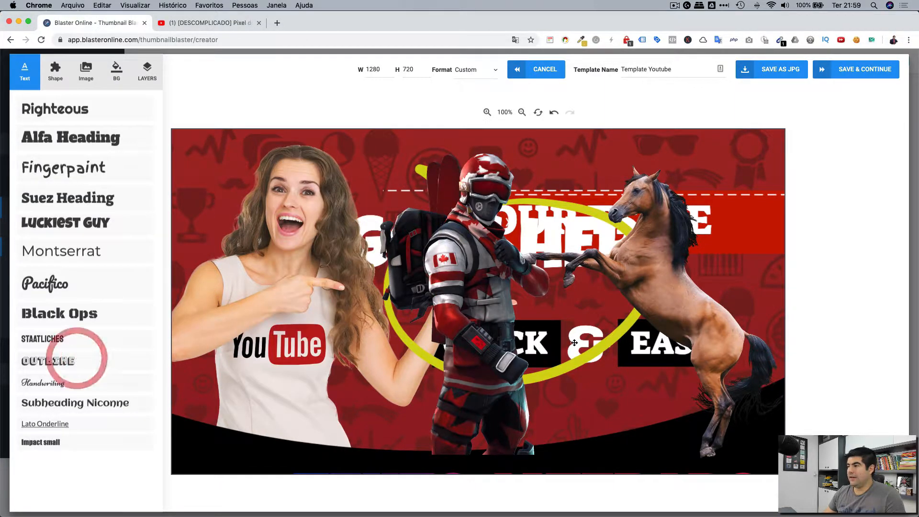
{"action": "left_click", "coordinate": [474, 293]}
{"action": "scroll", "coordinate": [129, 450], "scroll_direction": "down", "scroll_amount": 5}
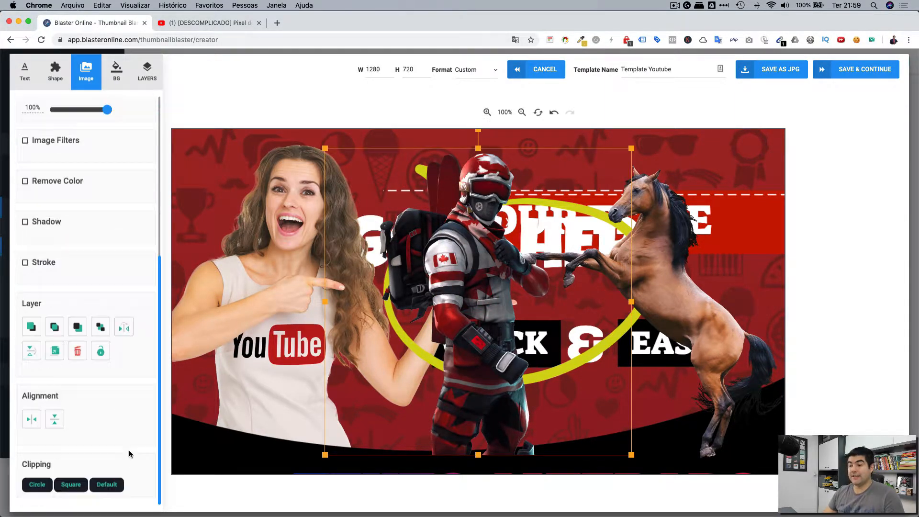
{"action": "left_click", "coordinate": [77, 358]}
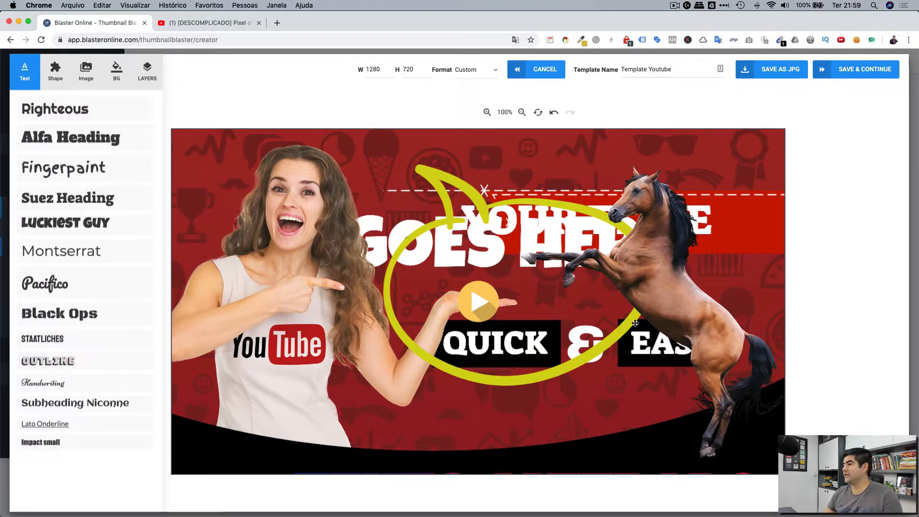
- Replace the horse image with the cutout of two suited arms joined at the fingertips
{"action": "left_click", "coordinate": [670, 270]}
{"action": "left_click", "coordinate": [55, 72]}
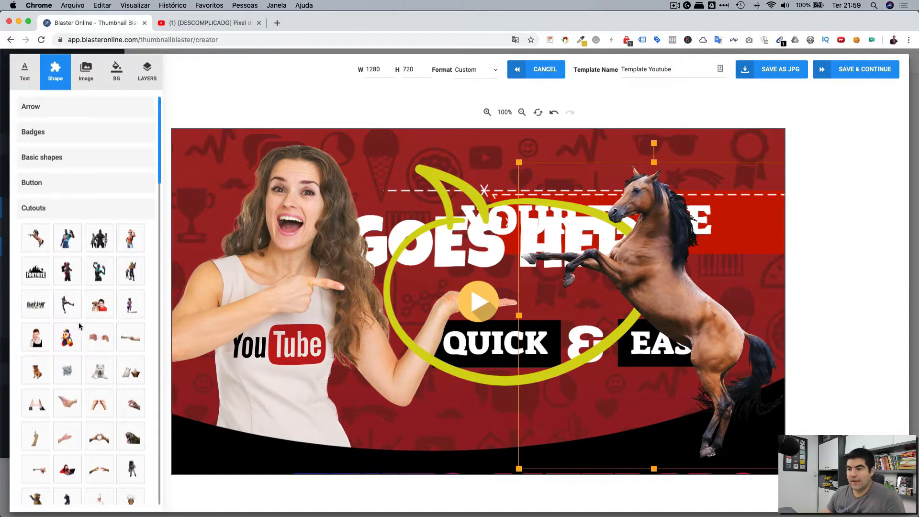
{"action": "scroll", "coordinate": [79, 326], "scroll_direction": "down", "scroll_amount": 10}
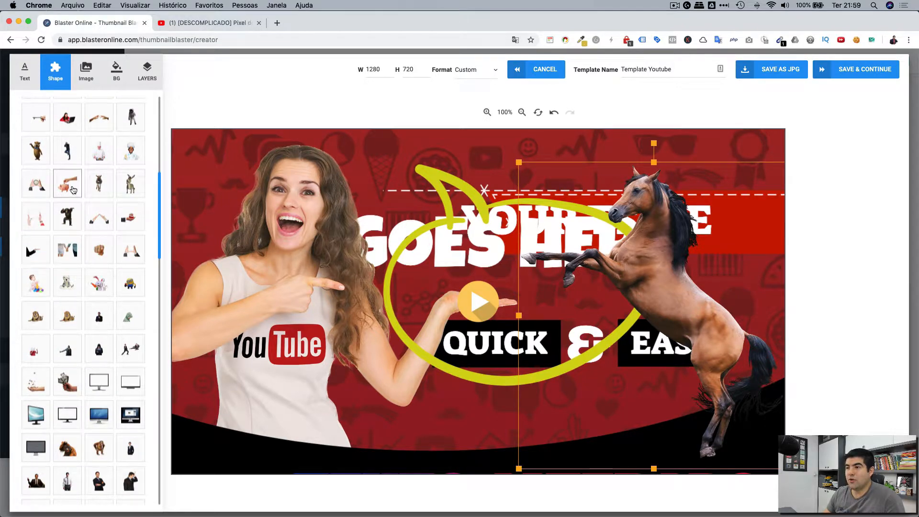
{"action": "left_click", "coordinate": [98, 220]}
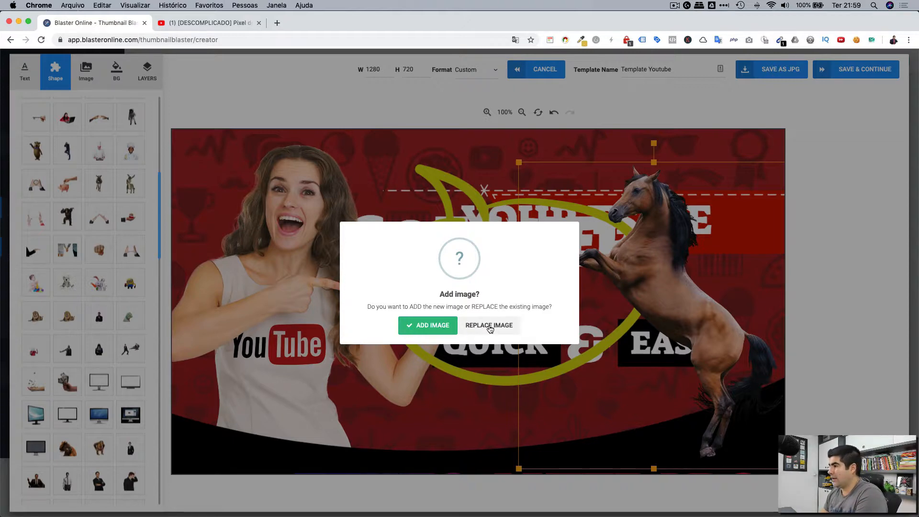
{"action": "left_click", "coordinate": [490, 327]}
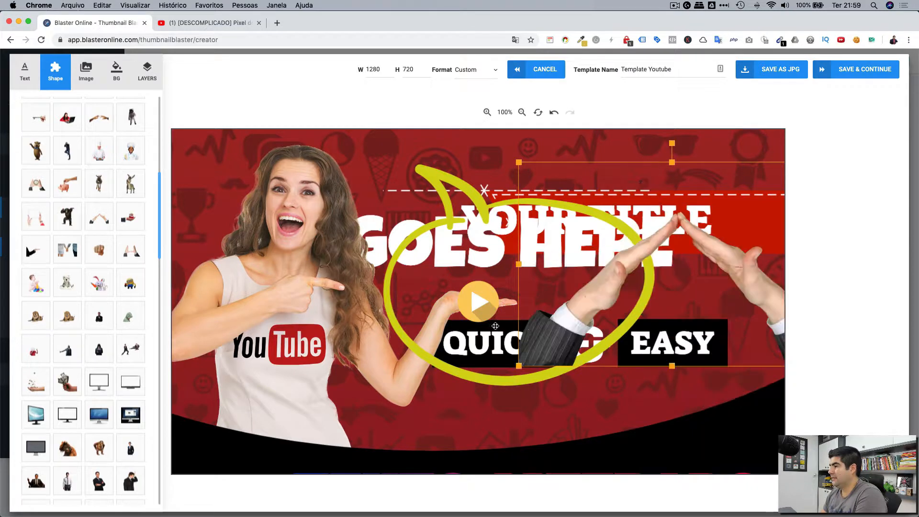
- Enlarge the joined arms across the thumbnail, positioned at about X -10, Y 53, and review their image options
{"action": "left_click_drag", "start_coordinate": [603, 286], "coordinate": [251, 278]}
{"action": "left_click_drag", "start_coordinate": [482, 365], "coordinate": [623, 440]}
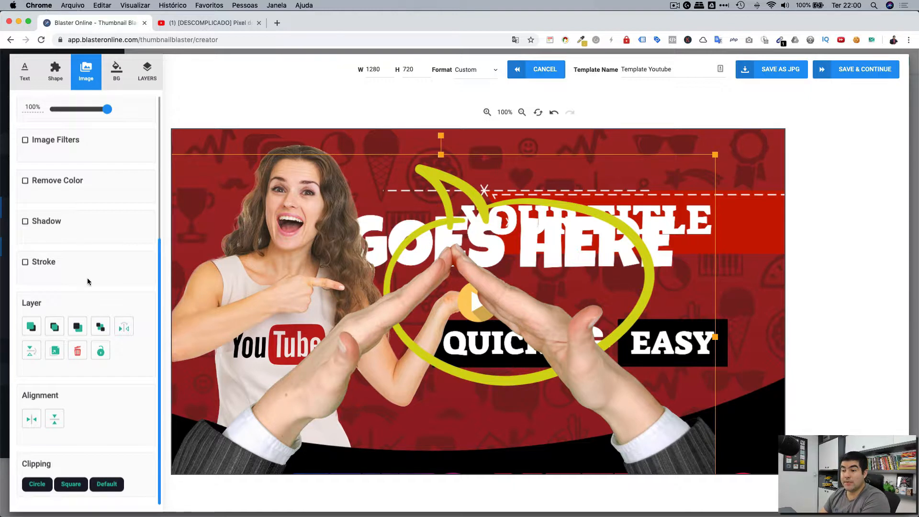
{"action": "scroll", "coordinate": [94, 262], "scroll_direction": "up", "scroll_amount": 5}
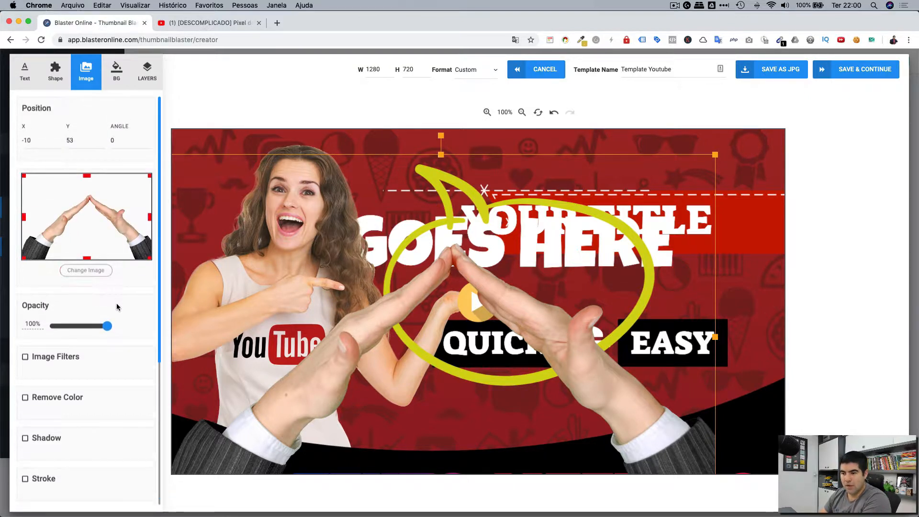
{"action": "scroll", "coordinate": [115, 299], "scroll_direction": "down", "scroll_amount": 5}
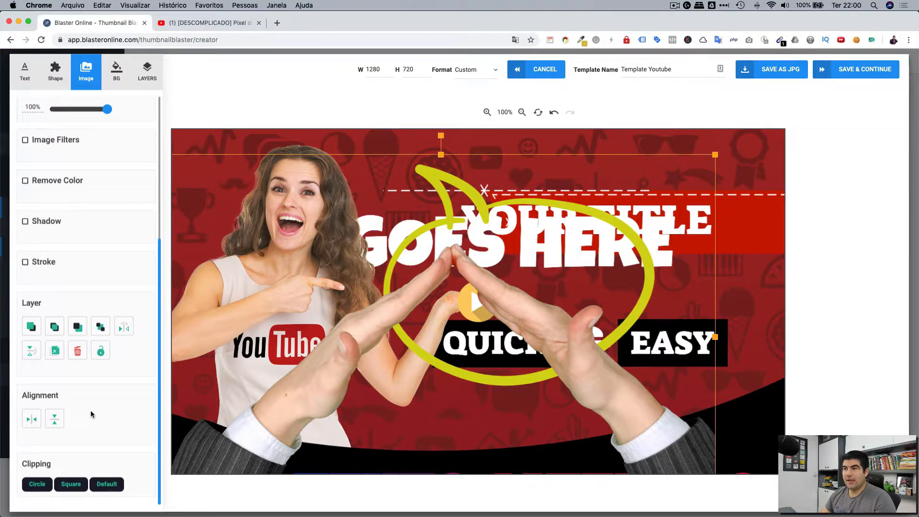
- Look through the Object shapes and add the angry blue face from the Smileys category as a new image
{"action": "left_click", "coordinate": [55, 72]}
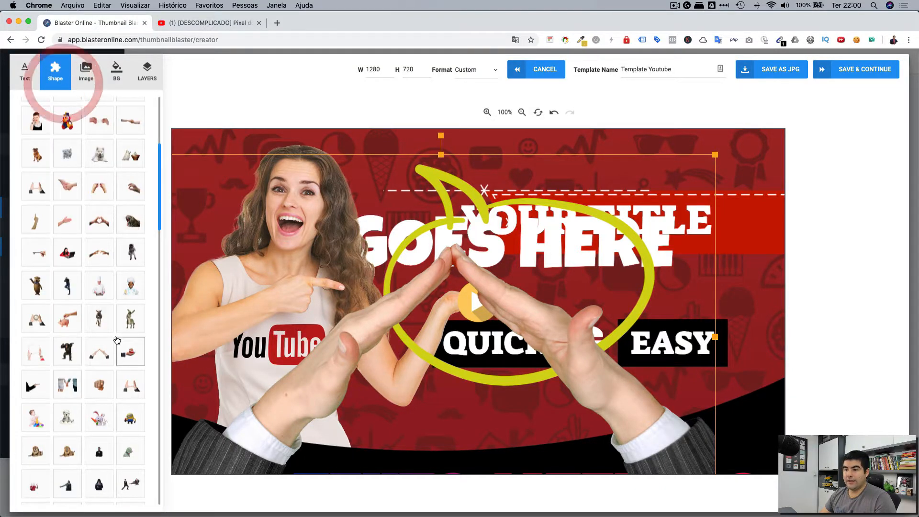
{"action": "scroll", "coordinate": [12, 446], "scroll_direction": "down", "scroll_amount": 15}
{"action": "left_click", "coordinate": [48, 438]}
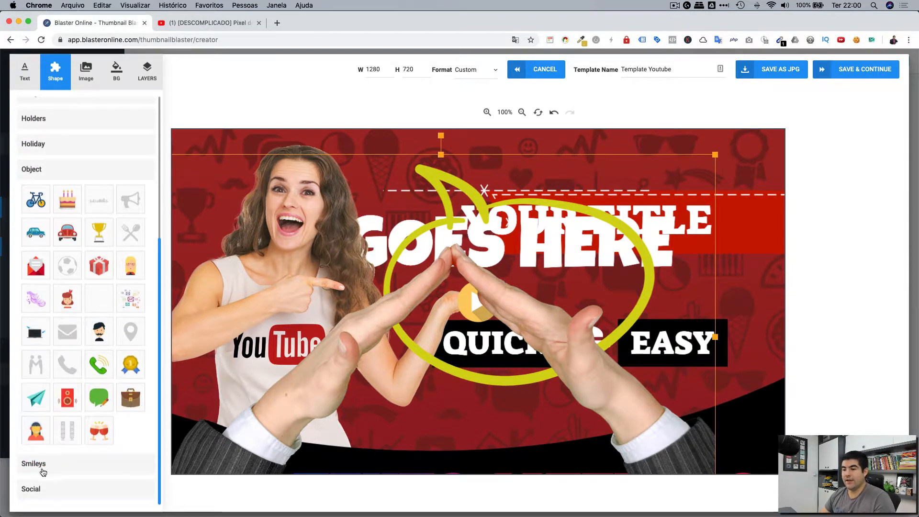
{"action": "left_click", "coordinate": [41, 466]}
{"action": "scroll", "coordinate": [91, 412], "scroll_direction": "down", "scroll_amount": 5}
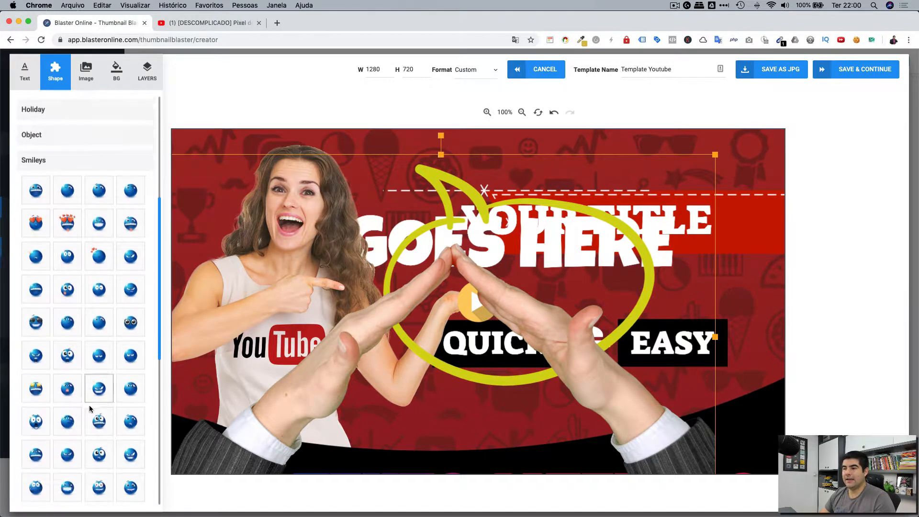
{"action": "left_click", "coordinate": [67, 281]}
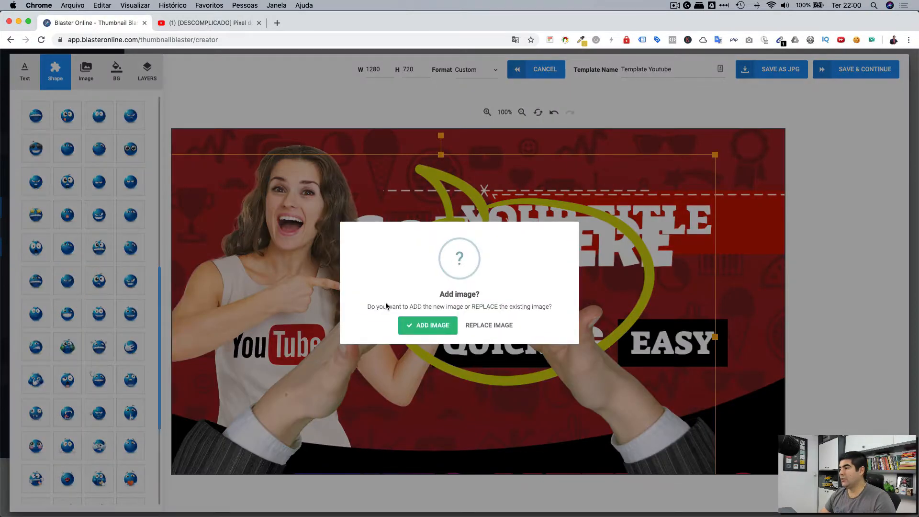
{"action": "left_click", "coordinate": [434, 326]}
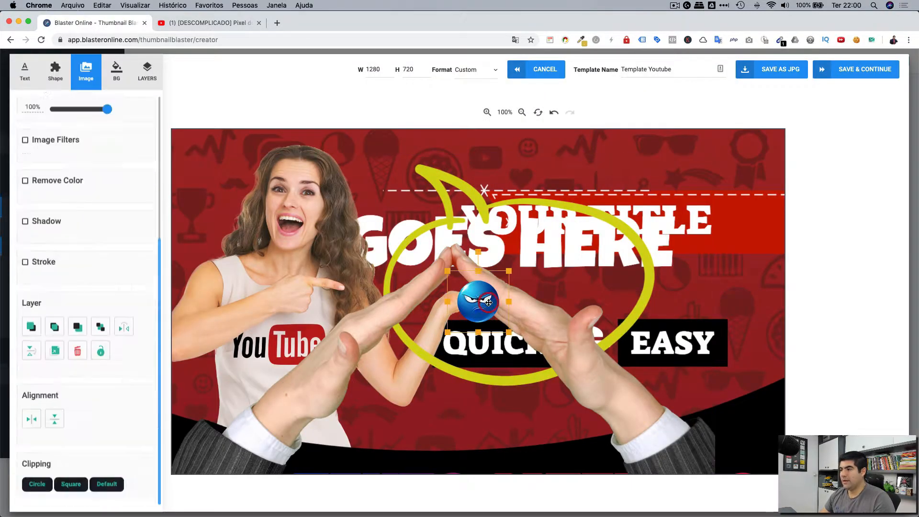
- Look through the image library and the image options of the angry blue smiley
{"action": "left_click", "coordinate": [63, 80]}
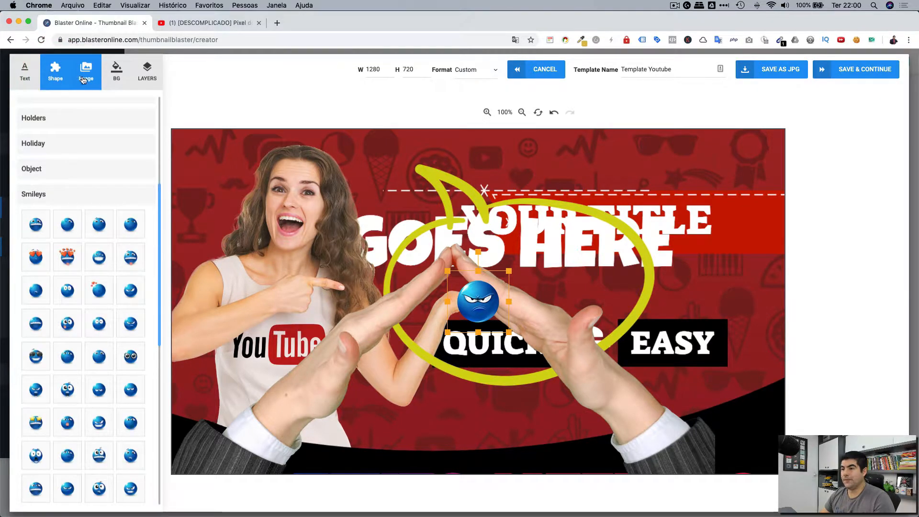
{"action": "left_click", "coordinate": [84, 79]}
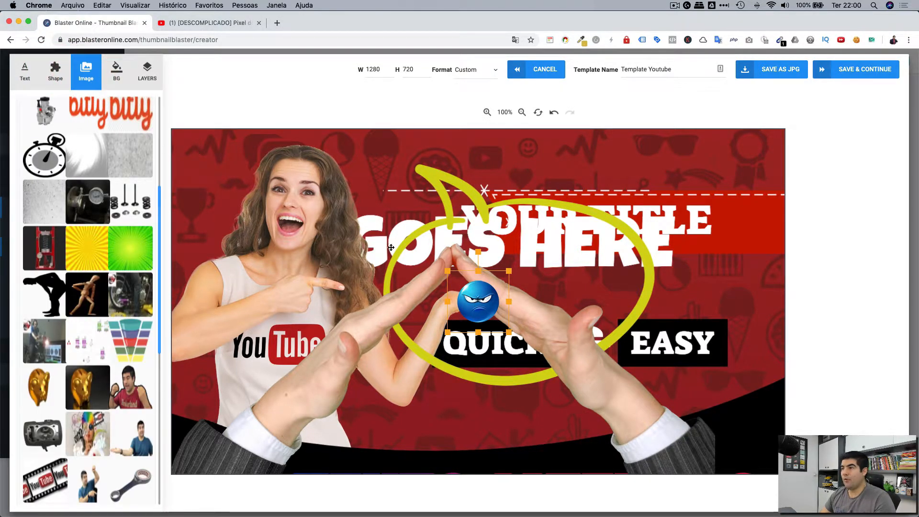
{"action": "left_click", "coordinate": [54, 172]}
{"action": "scroll", "coordinate": [62, 186], "scroll_direction": "up", "scroll_amount": 5}
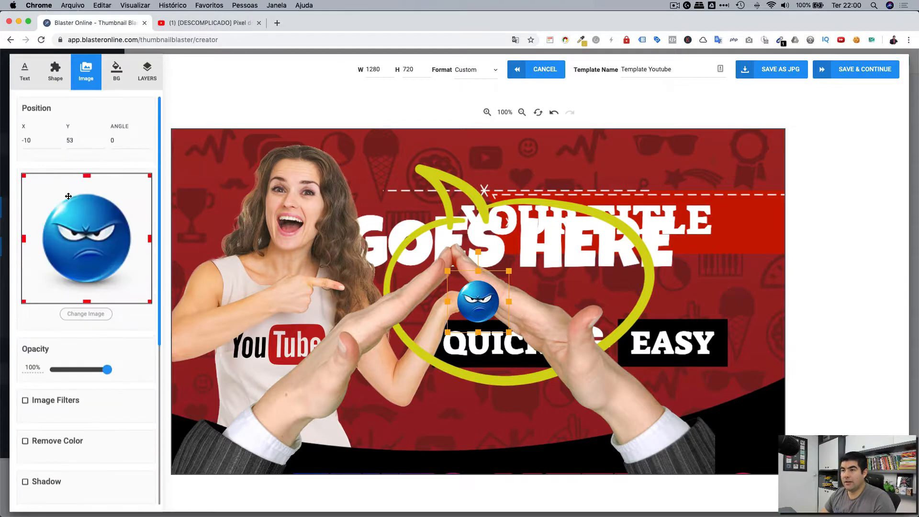
- Examine the angry blue smiley's adjustment sections beside the image library, keeping its opacity at 100%
{"action": "scroll", "coordinate": [106, 306], "scroll_direction": "down", "scroll_amount": 2}
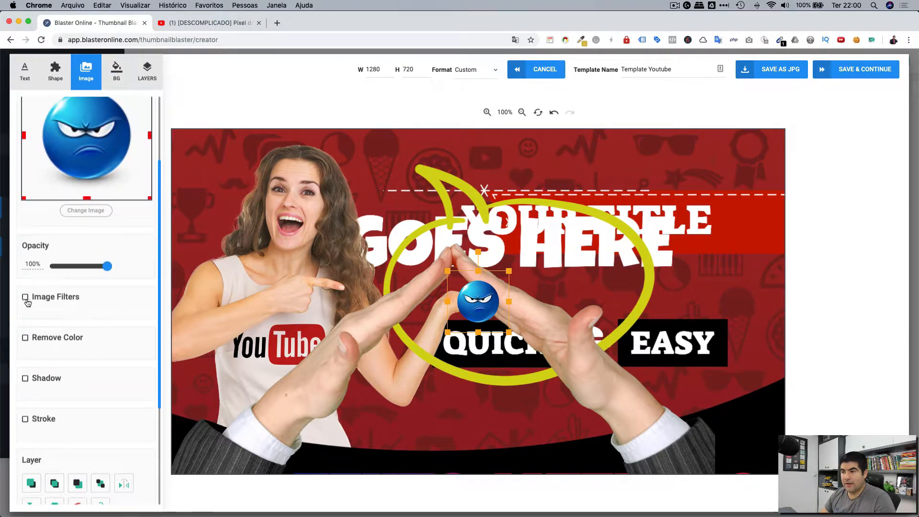
{"action": "scroll", "coordinate": [28, 300], "scroll_direction": "up", "scroll_amount": 3}
{"action": "scroll", "coordinate": [28, 300], "scroll_direction": "down", "scroll_amount": 5}
{"action": "scroll", "coordinate": [29, 301], "scroll_direction": "up", "scroll_amount": 5}
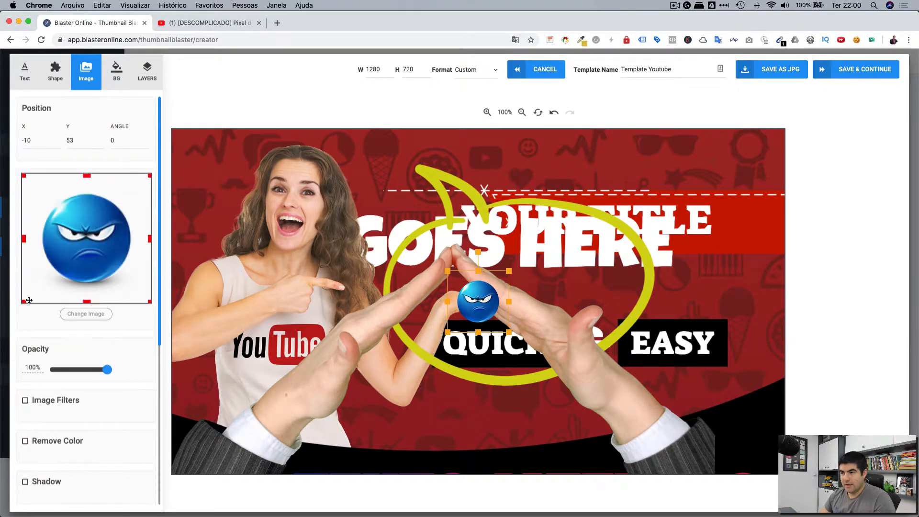
{"action": "left_click", "coordinate": [55, 71]}
{"action": "left_click", "coordinate": [86, 71]}
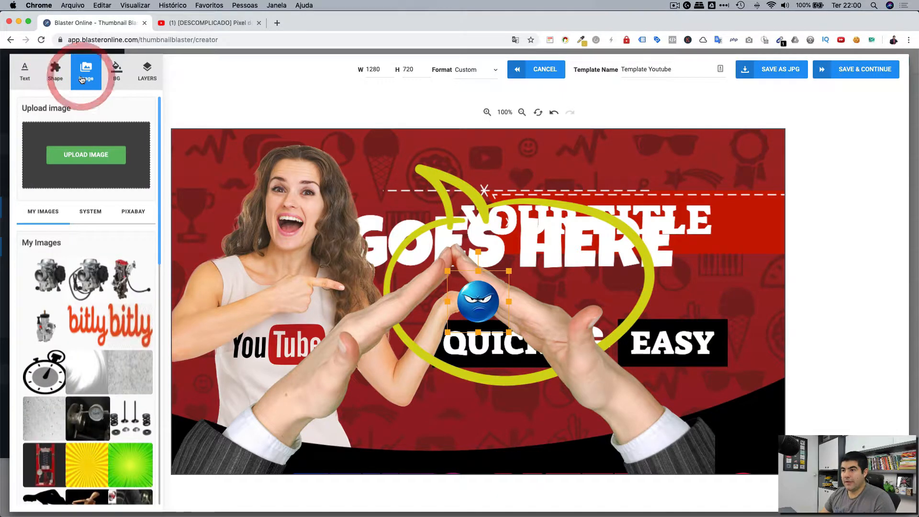
{"action": "left_click", "coordinate": [472, 303]}
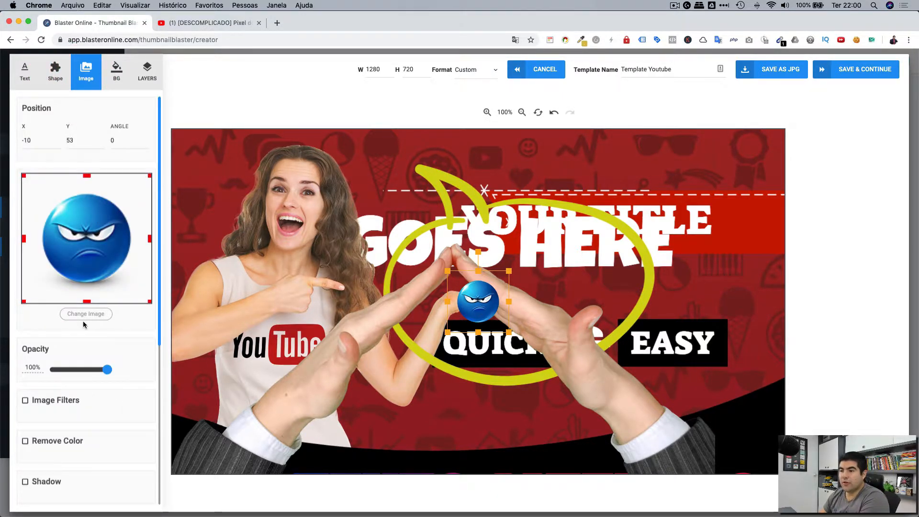
{"action": "mouse_move", "coordinate": [107, 369]}
{"action": "left_mouse_down"}
{"action": "mouse_move", "coordinate": [81, 373]}
{"action": "mouse_move", "coordinate": [121, 373]}
{"action": "left_mouse_up"}
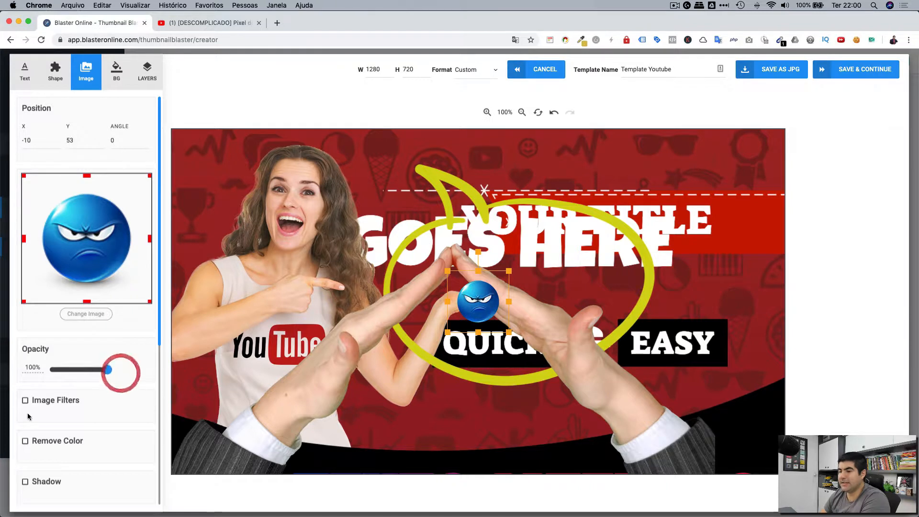
- Try image filters on the smiley: hue -0.58, saturation 0.92, contrast 0.1, light -0.72, noise 150 and pixelate 1
{"action": "left_click", "coordinate": [25, 401]}
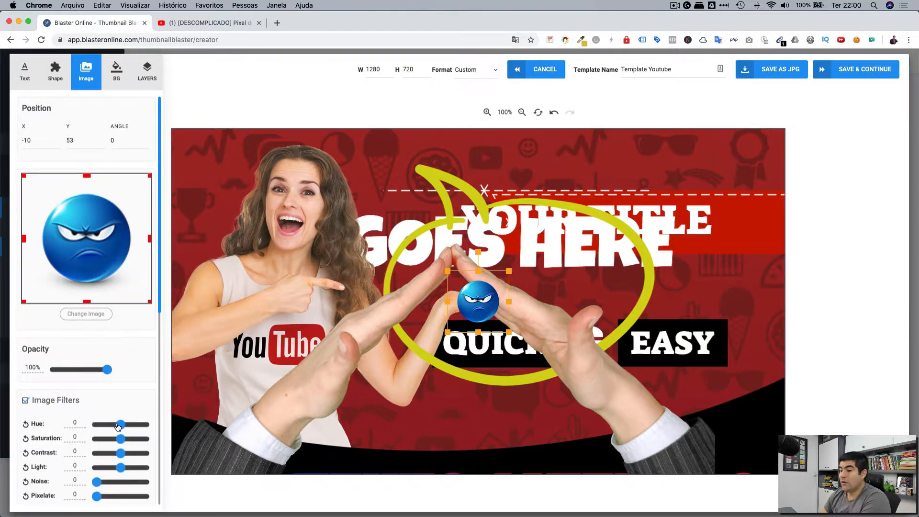
{"action": "left_click_drag", "start_coordinate": [120, 425], "coordinate": [98, 501]}
{"action": "scroll", "coordinate": [99, 418], "scroll_direction": "down", "scroll_amount": 5}
{"action": "scroll", "coordinate": [100, 418], "scroll_direction": "down", "scroll_amount": 1}
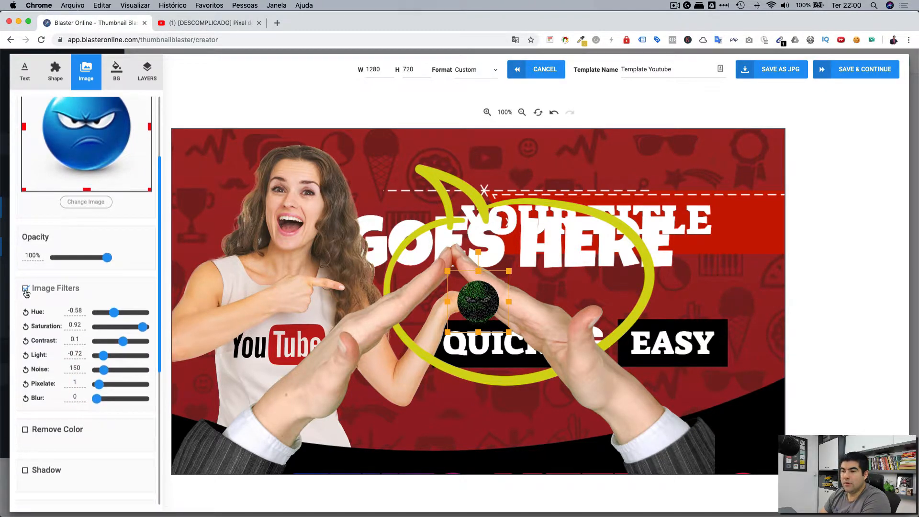
- Switch off the smiley's image filters and undo back to before the smiley was added
{"action": "left_click", "coordinate": [25, 289]}
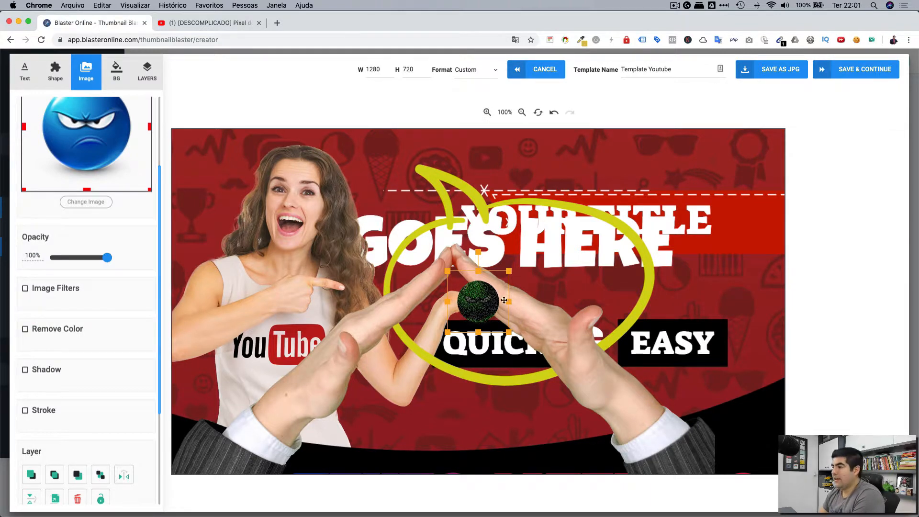
{"action": "left_click", "coordinate": [26, 289]}
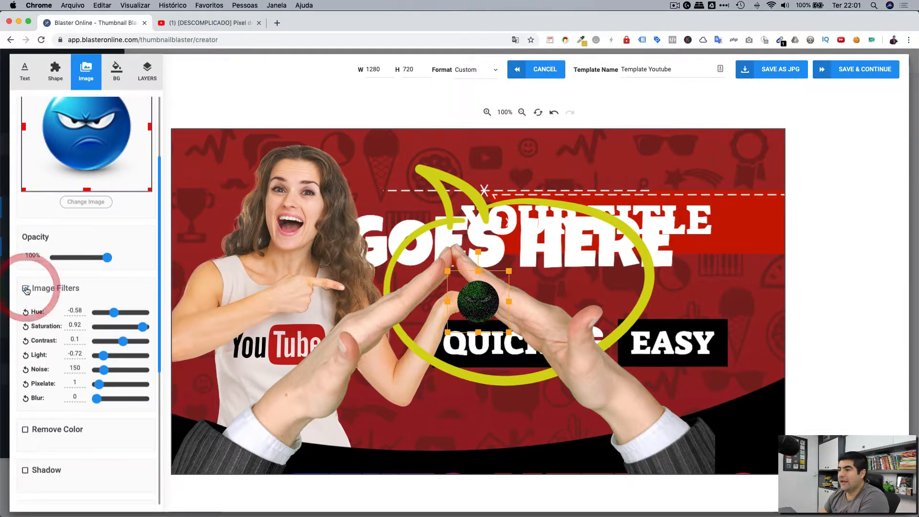
{"action": "left_click", "coordinate": [25, 289]}
{"action": "left_click", "coordinate": [554, 114]}
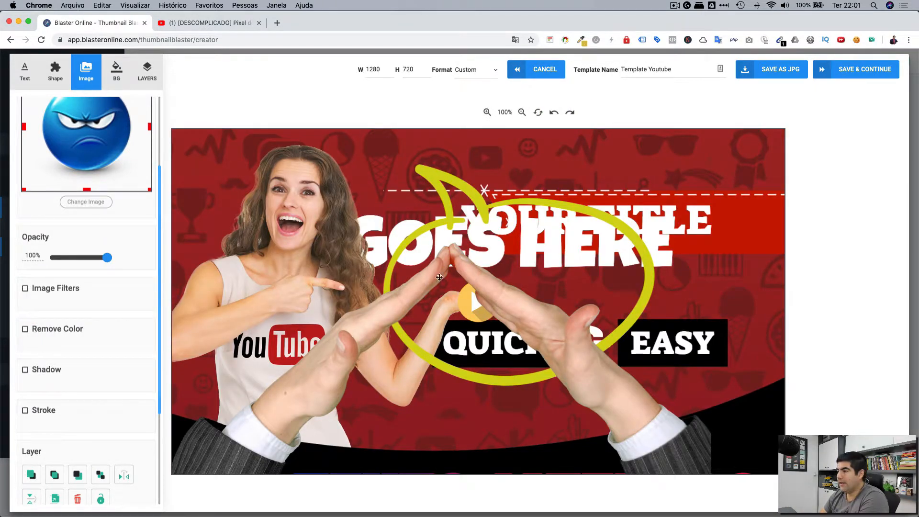
- Select the joined arms image and turn on Remove Color for it
{"action": "left_click", "coordinate": [483, 273]}
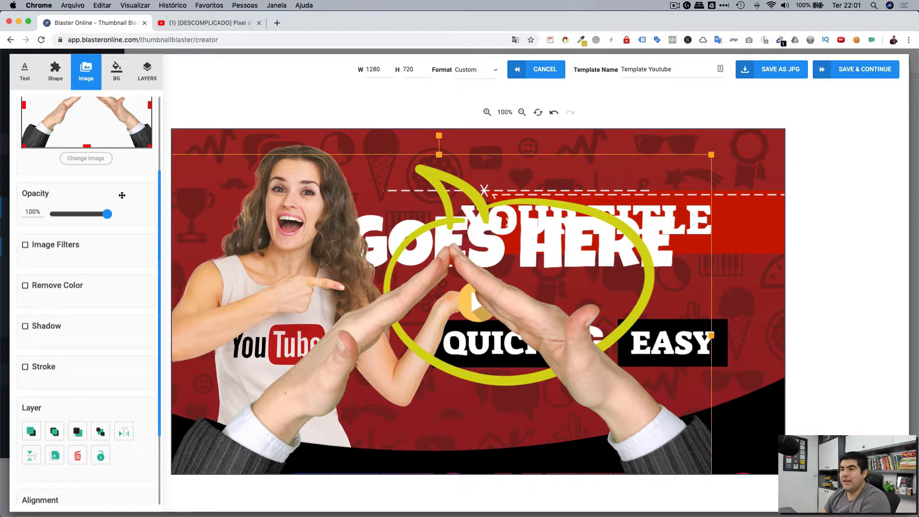
{"action": "left_click", "coordinate": [25, 286]}
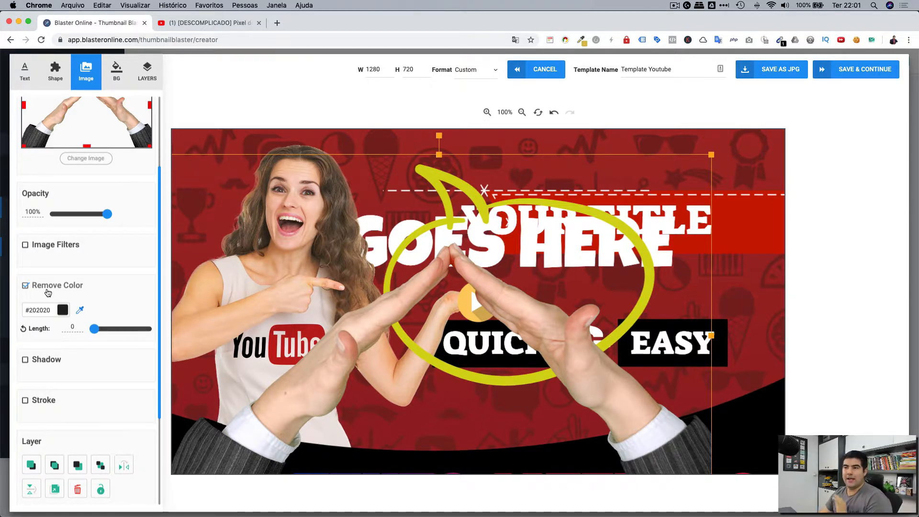
{"action": "scroll", "coordinate": [120, 292], "scroll_direction": "down", "scroll_amount": 2}
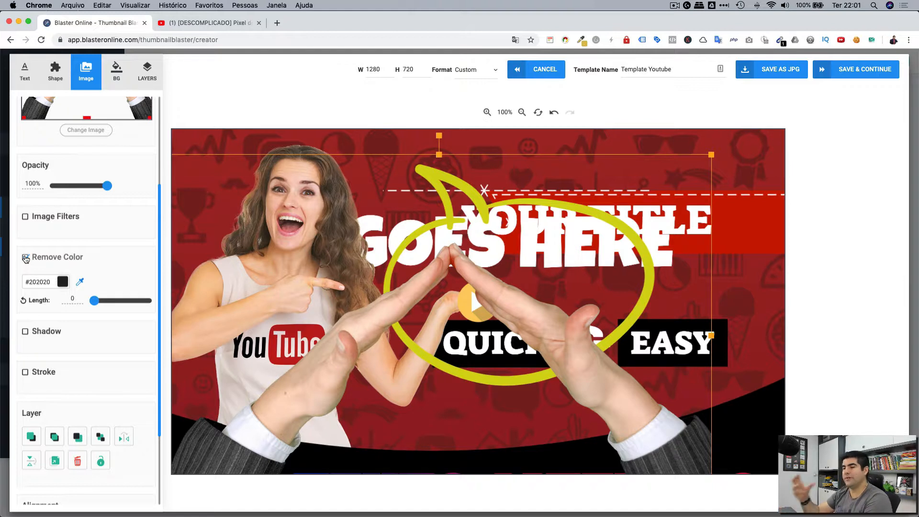
{"action": "left_click", "coordinate": [25, 258]}
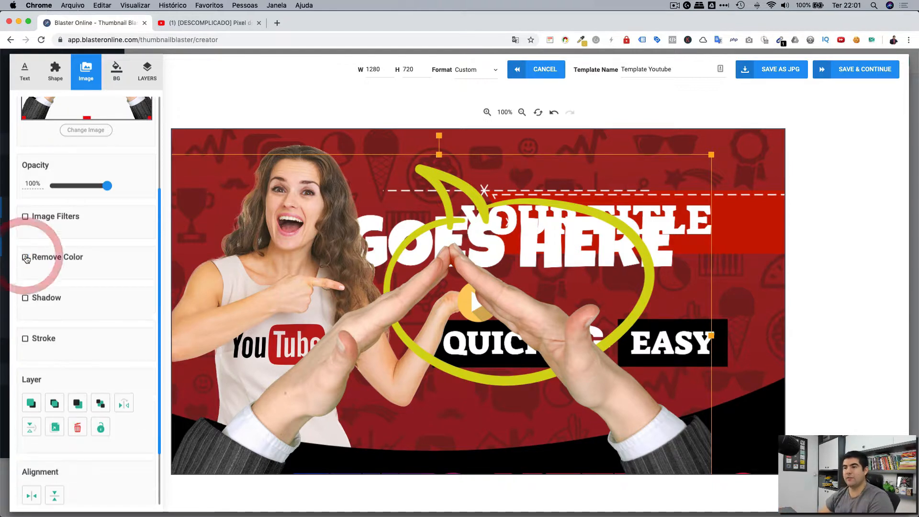
{"action": "left_click", "coordinate": [25, 258]}
{"action": "left_click", "coordinate": [26, 258]}
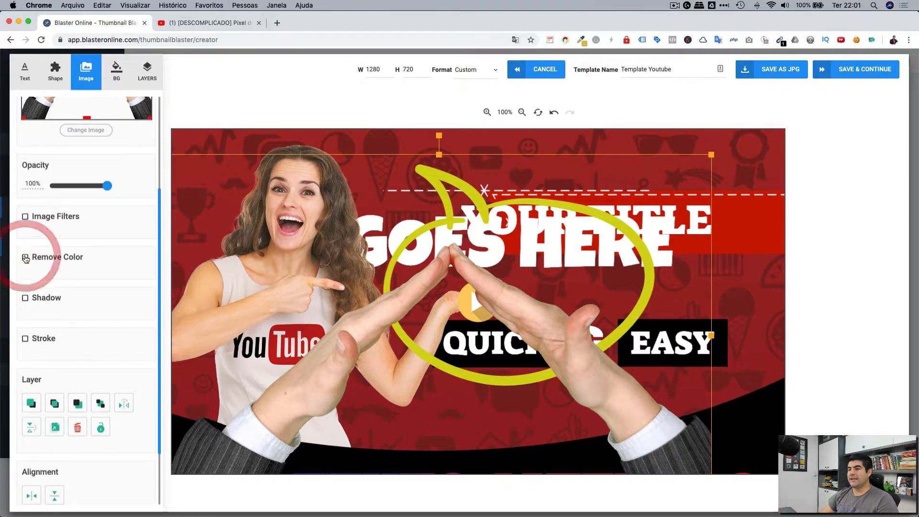
{"action": "left_click", "coordinate": [26, 259]}
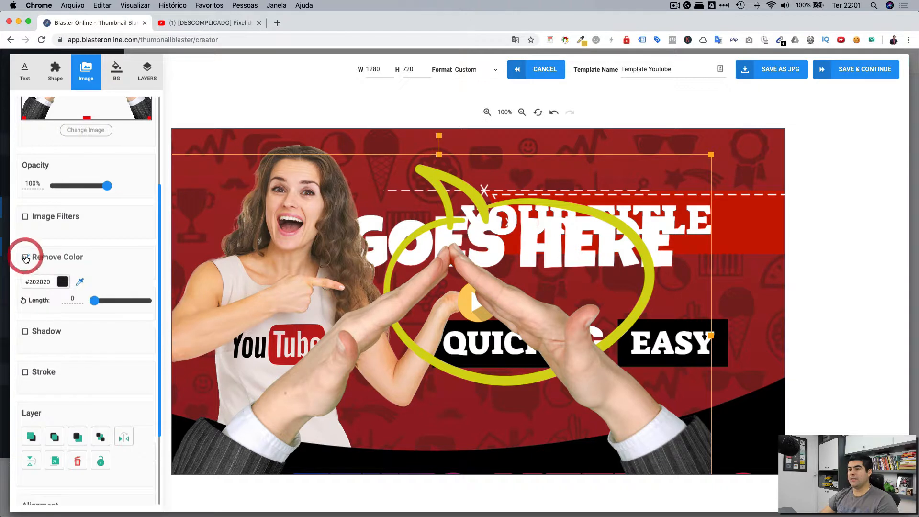
- Sample the white shirt cuff (#eeeefd) as the color to remove from the arms and set the removal length to 0.06
{"action": "left_click", "coordinate": [81, 285]}
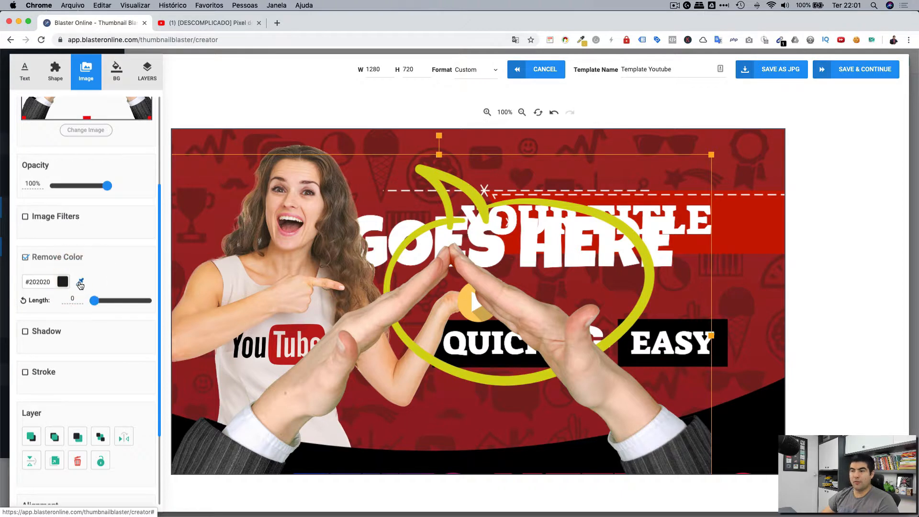
{"action": "left_click", "coordinate": [81, 285]}
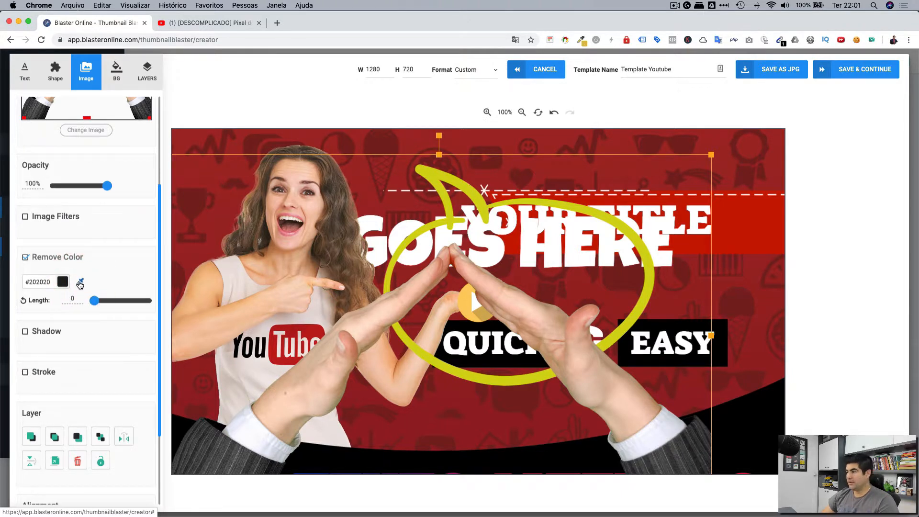
{"action": "left_click", "coordinate": [77, 282]}
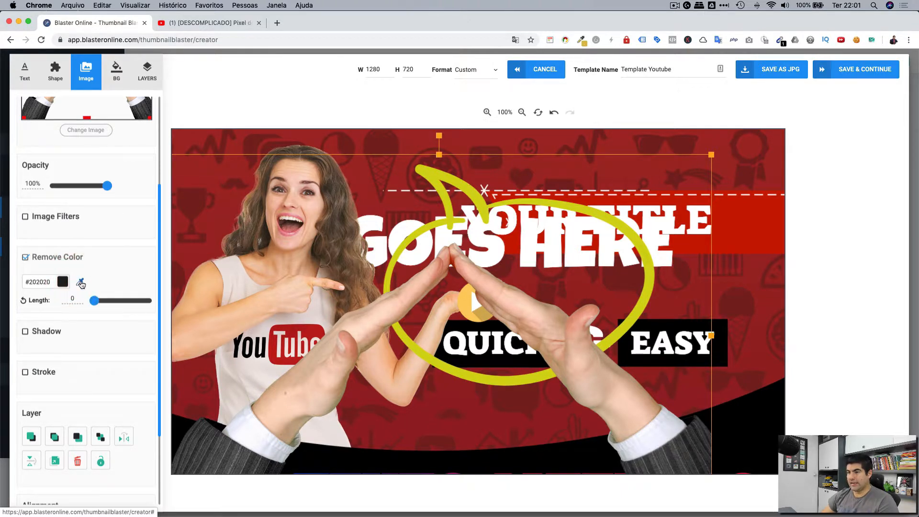
{"action": "left_click", "coordinate": [80, 285]}
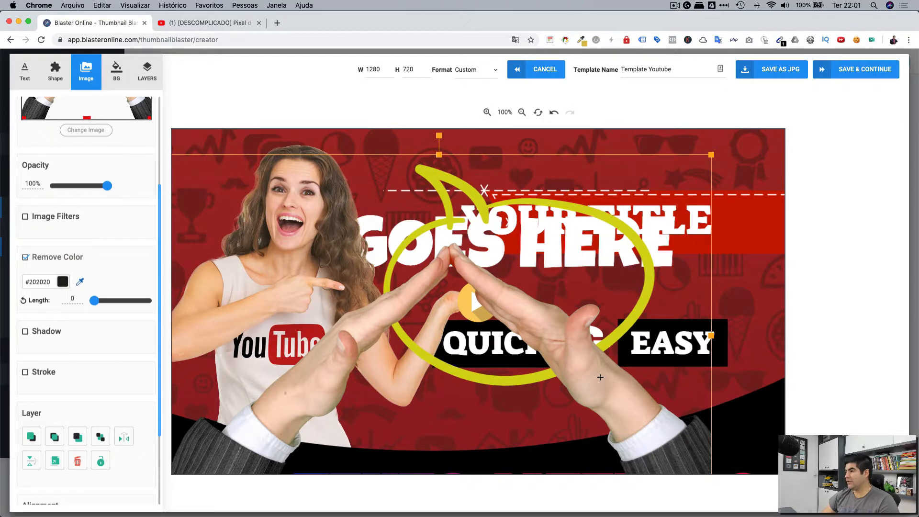
{"action": "left_click", "coordinate": [661, 431]}
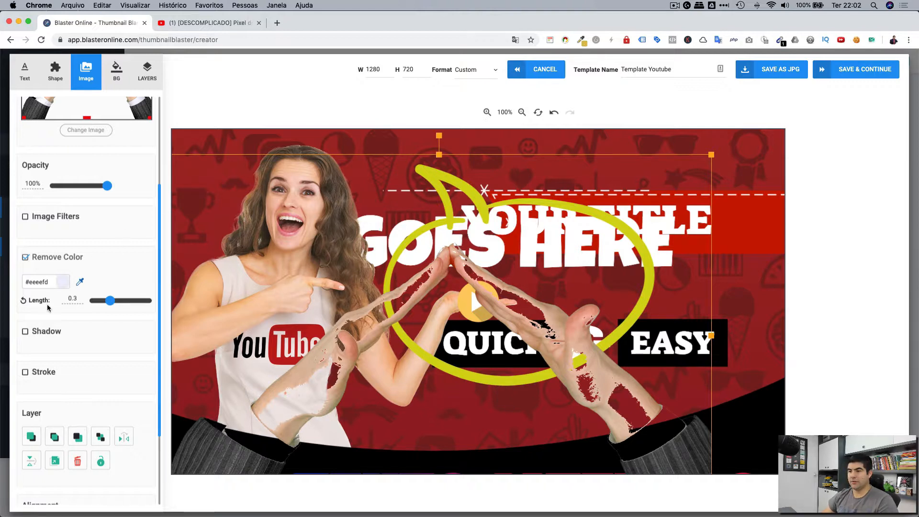
{"action": "left_click_drag", "start_coordinate": [109, 301], "coordinate": [97, 301]}
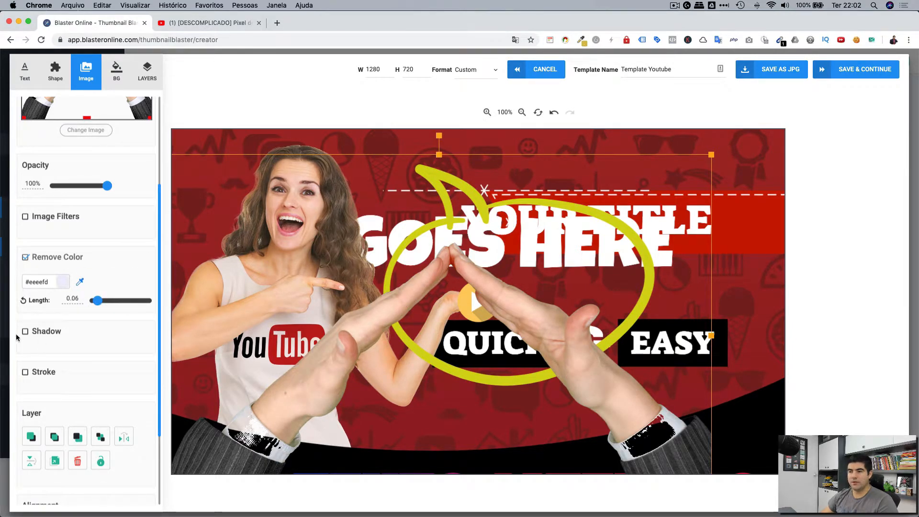
- Try the Stroke option on the joined arms and turn it off again
{"action": "scroll", "coordinate": [78, 355], "scroll_direction": "down", "scroll_amount": 5}
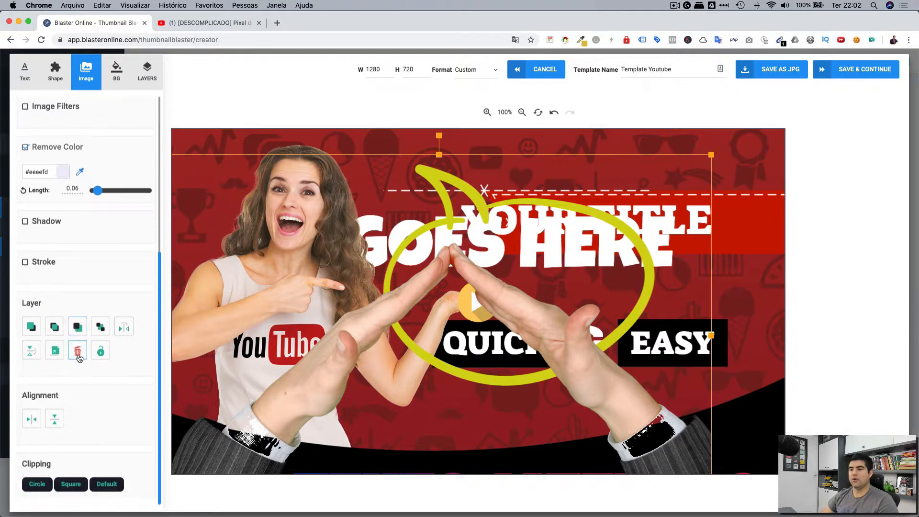
{"action": "left_click", "coordinate": [25, 262]}
{"action": "left_click", "coordinate": [25, 262]}
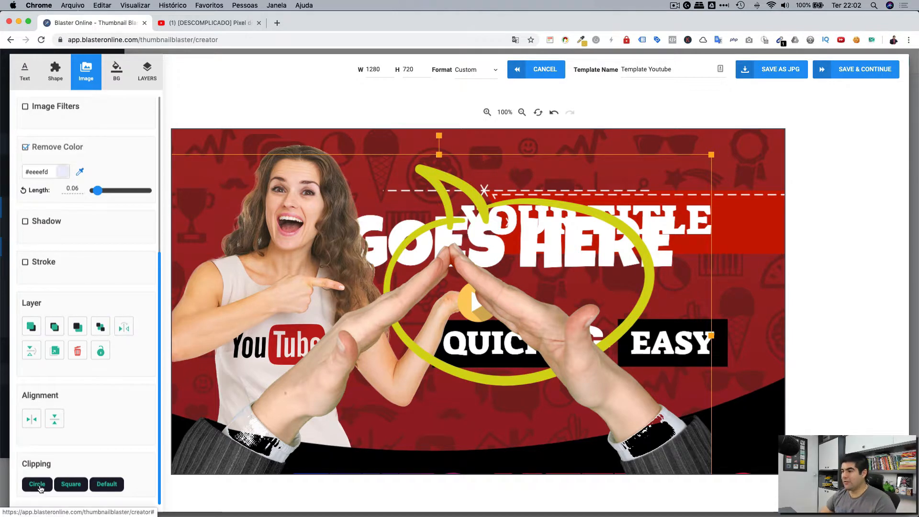
- Move the arms off the woman and compare Circle, Square and Default clipping on her image, finishing with Square
{"action": "left_click_drag", "start_coordinate": [336, 362], "coordinate": [585, 358]}
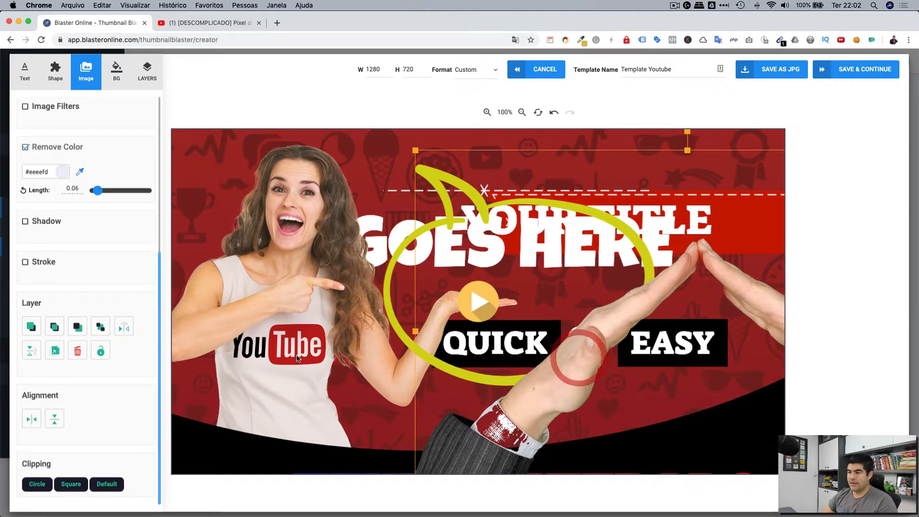
{"action": "left_click", "coordinate": [38, 485]}
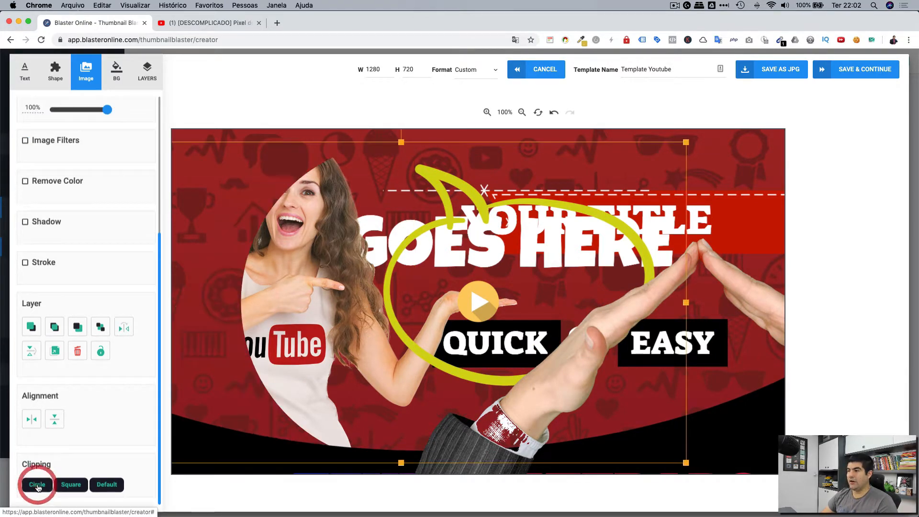
{"action": "left_click", "coordinate": [70, 485]}
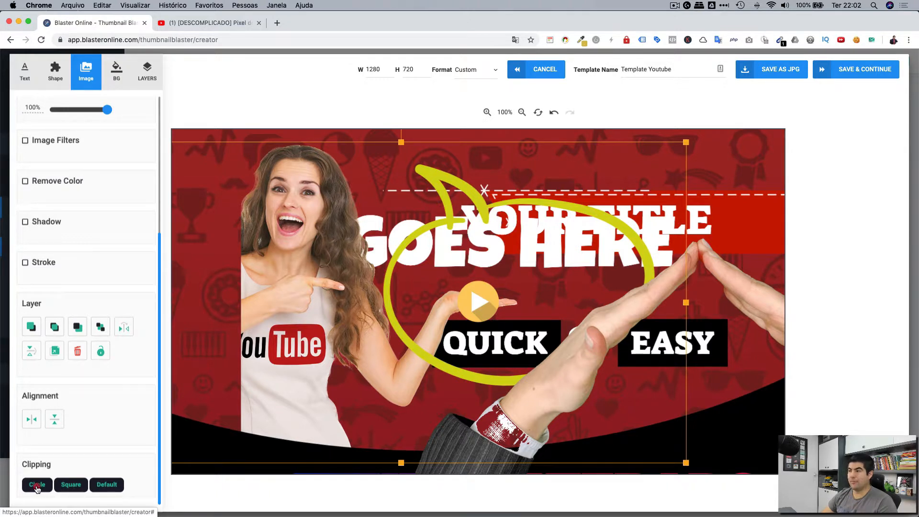
{"action": "left_click", "coordinate": [37, 485]}
{"action": "left_click", "coordinate": [70, 485]}
{"action": "left_click", "coordinate": [107, 485]}
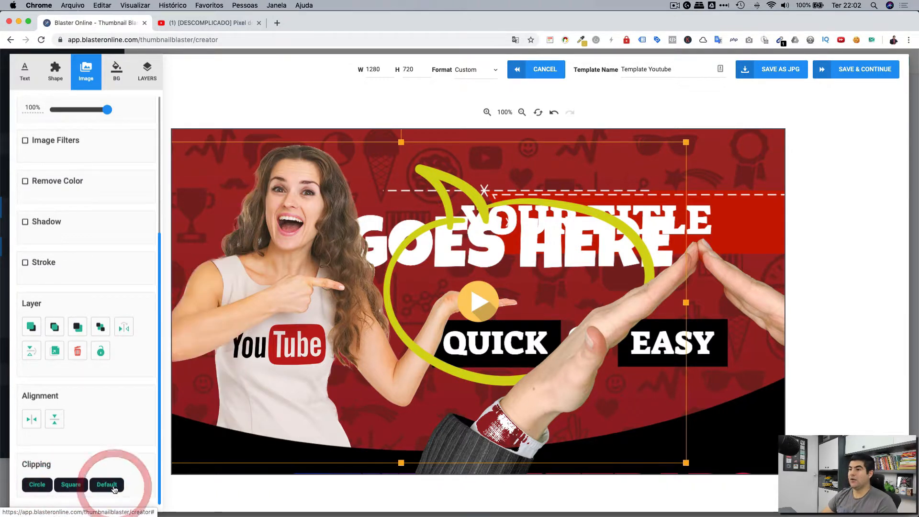
{"action": "left_click", "coordinate": [72, 485]}
{"action": "left_click", "coordinate": [39, 486]}
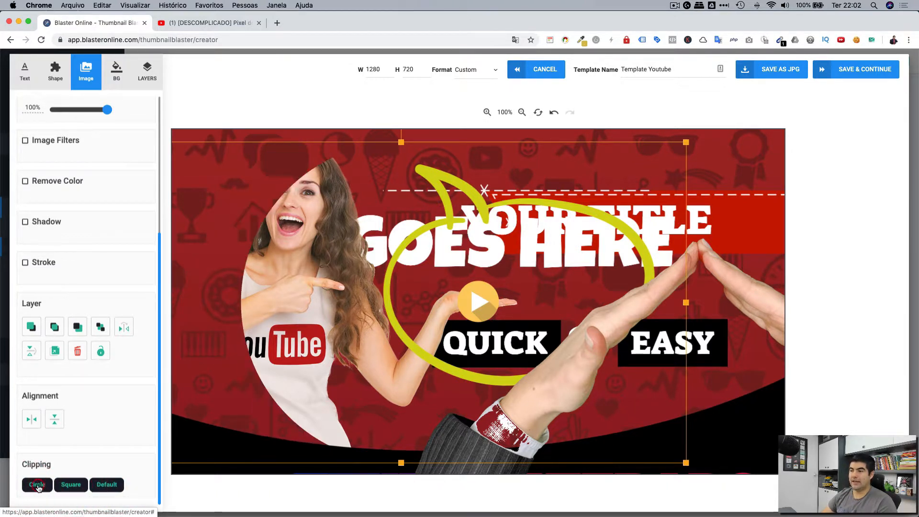
{"action": "left_click", "coordinate": [72, 485]}
- Move the joined arms back over the title and clip them with Square, finishing with Circle
{"action": "left_click", "coordinate": [563, 389]}
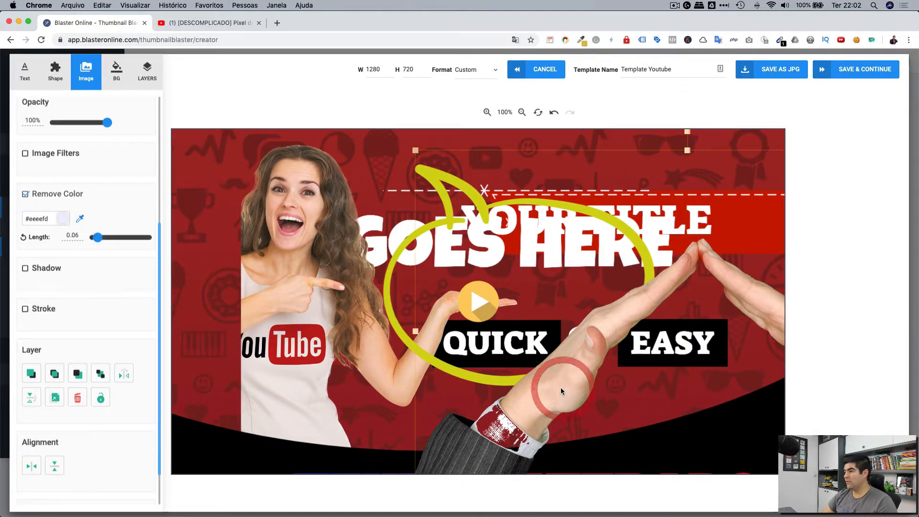
{"action": "left_click_drag", "start_coordinate": [561, 391], "coordinate": [423, 304]}
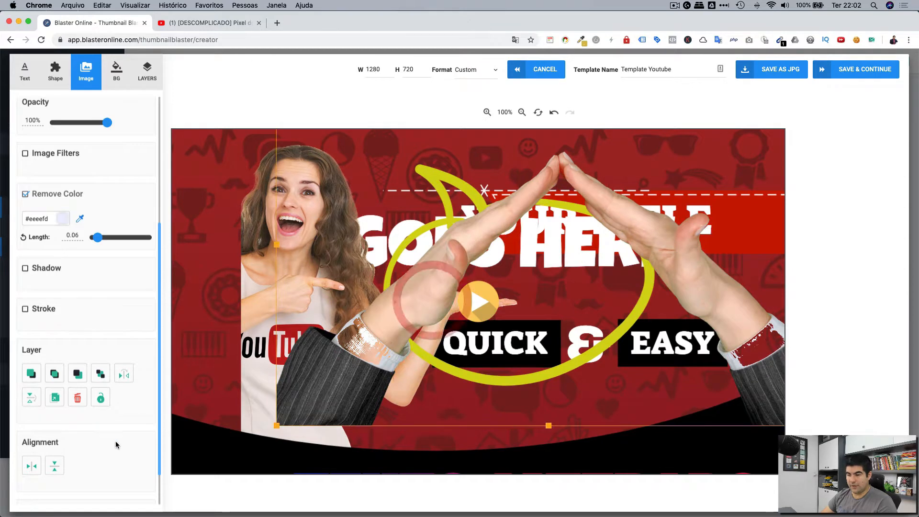
{"action": "scroll", "coordinate": [116, 441], "scroll_direction": "down", "scroll_amount": 2}
{"action": "left_click", "coordinate": [71, 484]}
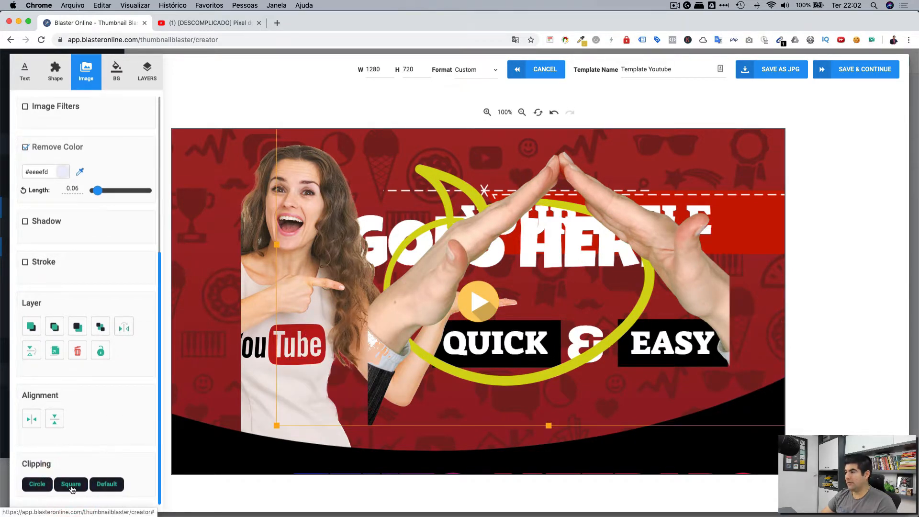
{"action": "left_click", "coordinate": [38, 485]}
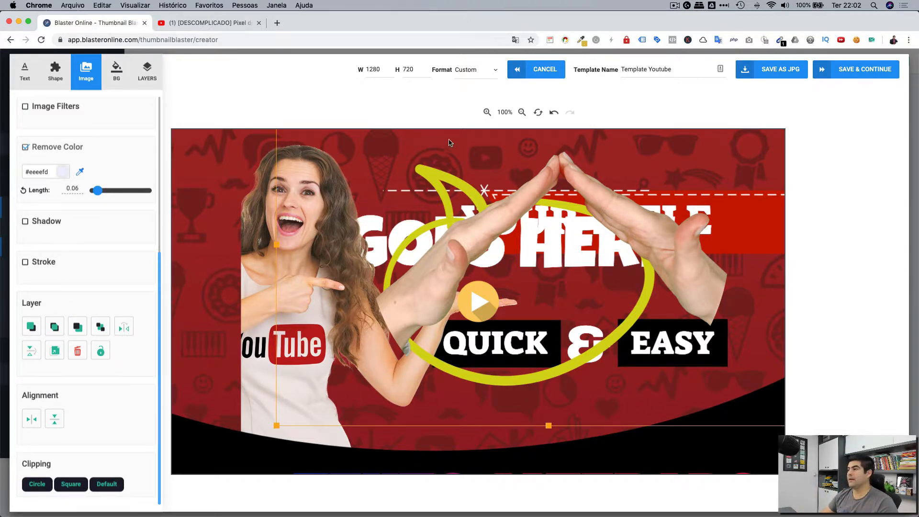
- Delete the joined arms image and select the yellow speech bubble outline to show its options
{"action": "left_click", "coordinate": [77, 351]}
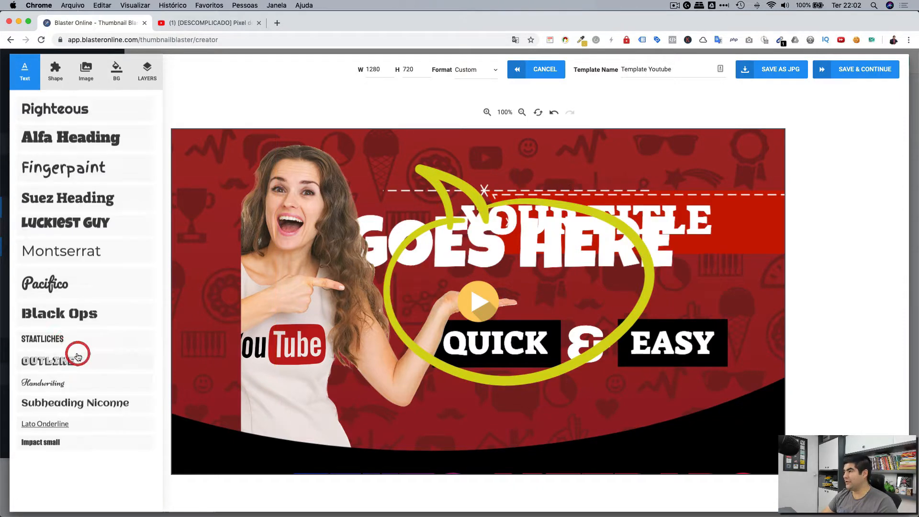
{"action": "left_click", "coordinate": [478, 212]}
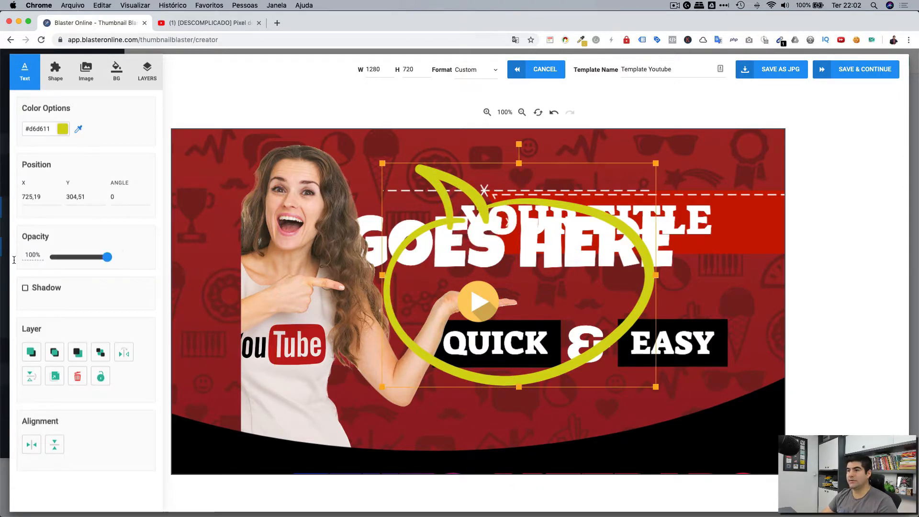
- Delete the yellow speech bubble outline and browse the uploaded pictures in the My Images library
{"action": "left_click", "coordinate": [77, 377]}
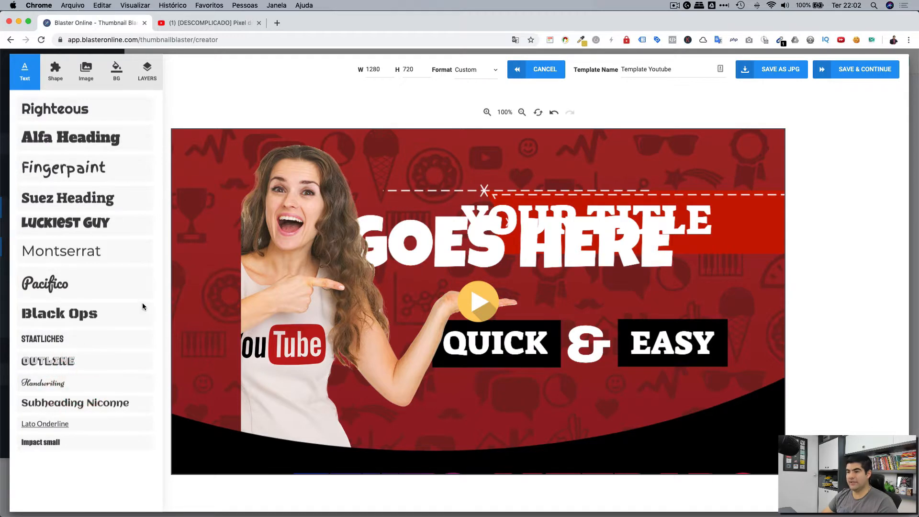
{"action": "left_click", "coordinate": [86, 71]}
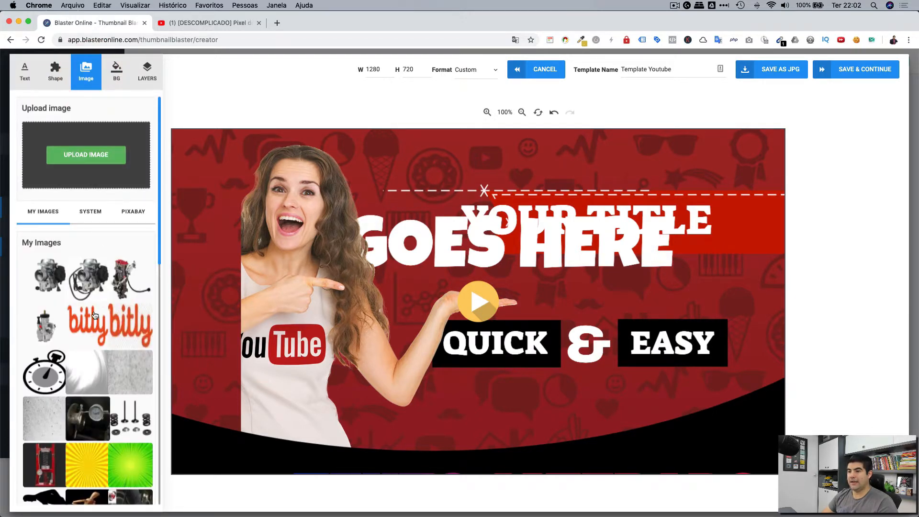
{"action": "scroll", "coordinate": [97, 315], "scroll_direction": "down", "scroll_amount": 3}
{"action": "scroll", "coordinate": [97, 316], "scroll_direction": "down", "scroll_amount": 4}
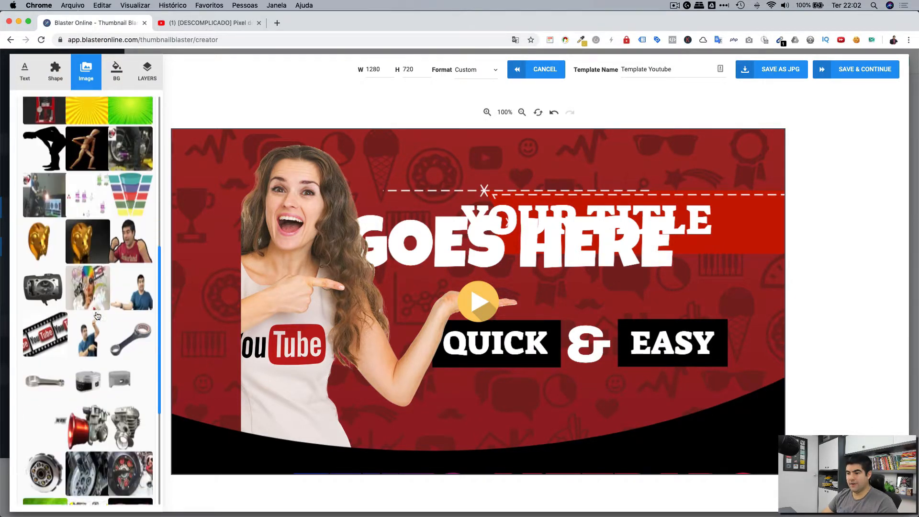
{"action": "scroll", "coordinate": [96, 315], "scroll_direction": "up", "scroll_amount": 10}
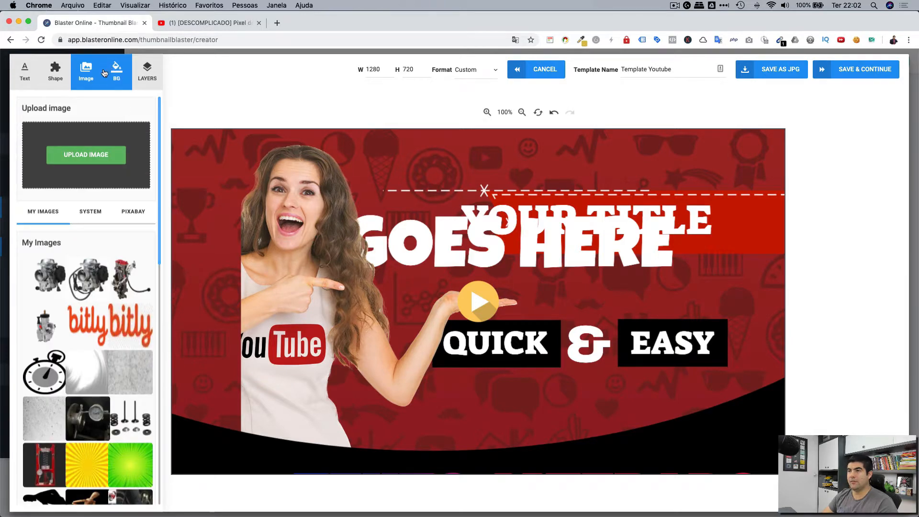
- Insert the Pixabay photo of a keyboard with social media keys and shrink it with Circle clipping applied
{"action": "left_click", "coordinate": [133, 212]}
{"action": "scroll", "coordinate": [88, 372], "scroll_direction": "down", "scroll_amount": 2}
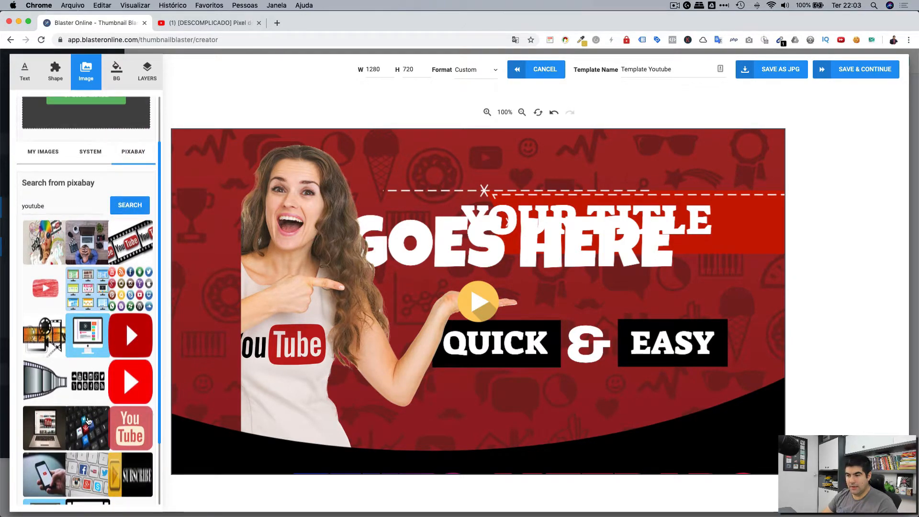
{"action": "left_click", "coordinate": [86, 425]}
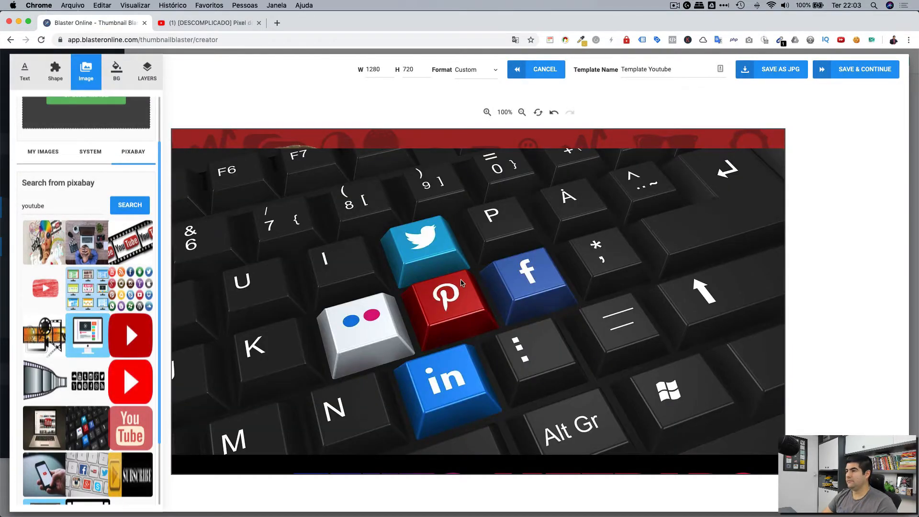
{"action": "left_click", "coordinate": [477, 296]}
{"action": "scroll", "coordinate": [86, 420], "scroll_direction": "down", "scroll_amount": 3}
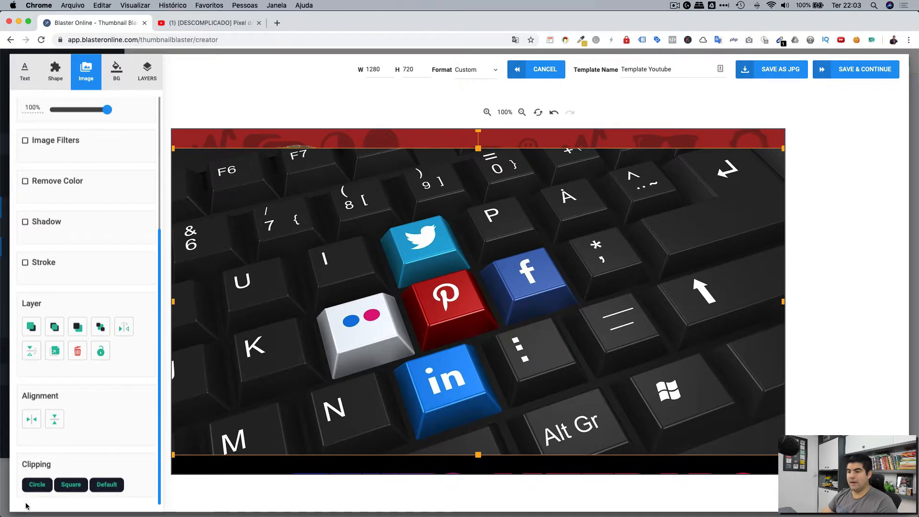
{"action": "left_click", "coordinate": [35, 487]}
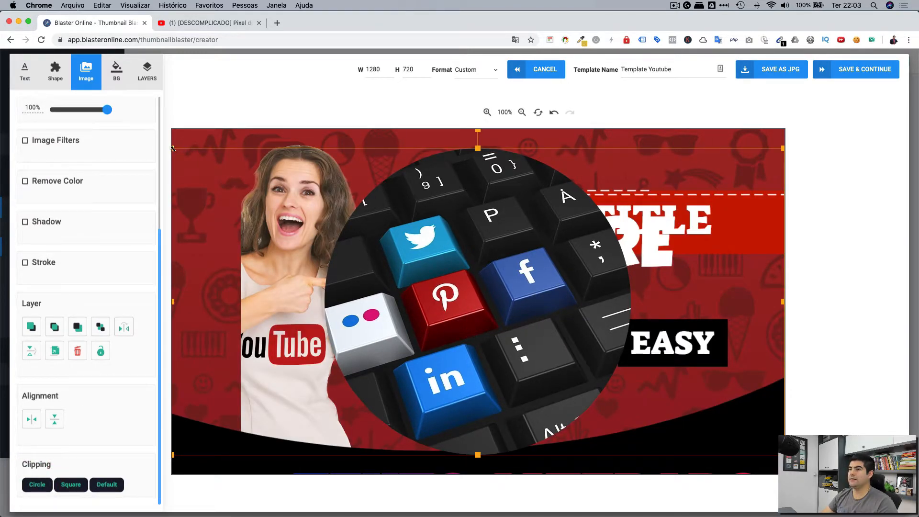
{"action": "left_click_drag", "start_coordinate": [176, 149], "coordinate": [438, 324]}
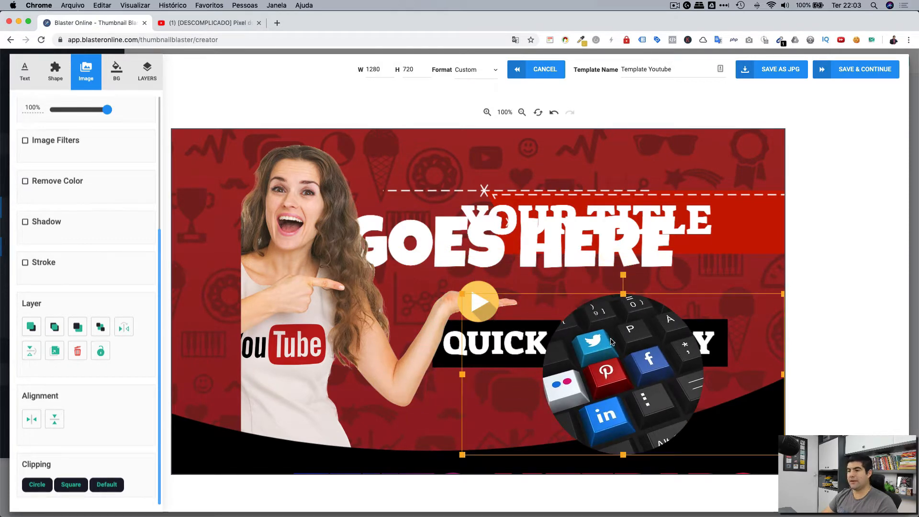
- Compare Default, Square and Circle clipping on the keyboard photo, then delete the photo
{"action": "left_click", "coordinate": [103, 485]}
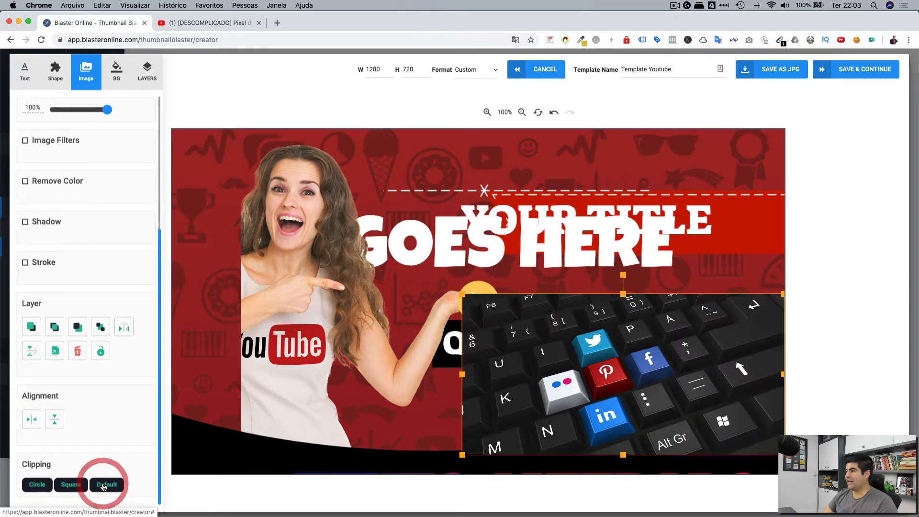
{"action": "left_click", "coordinate": [77, 486]}
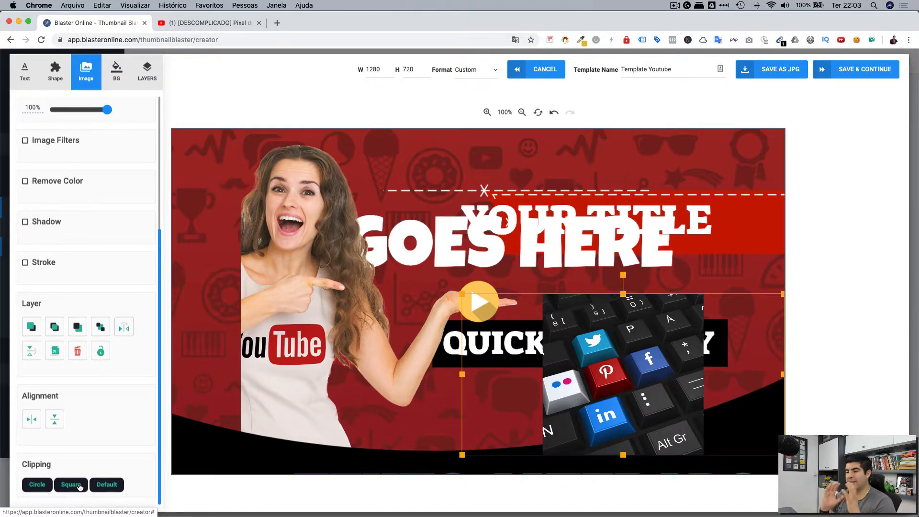
{"action": "left_click", "coordinate": [32, 486]}
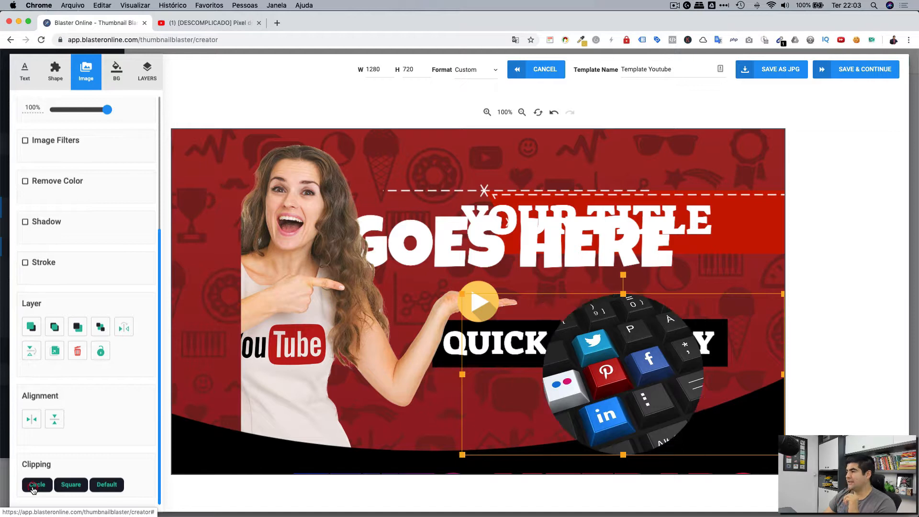
{"action": "left_click_drag", "start_coordinate": [632, 398], "coordinate": [606, 370]}
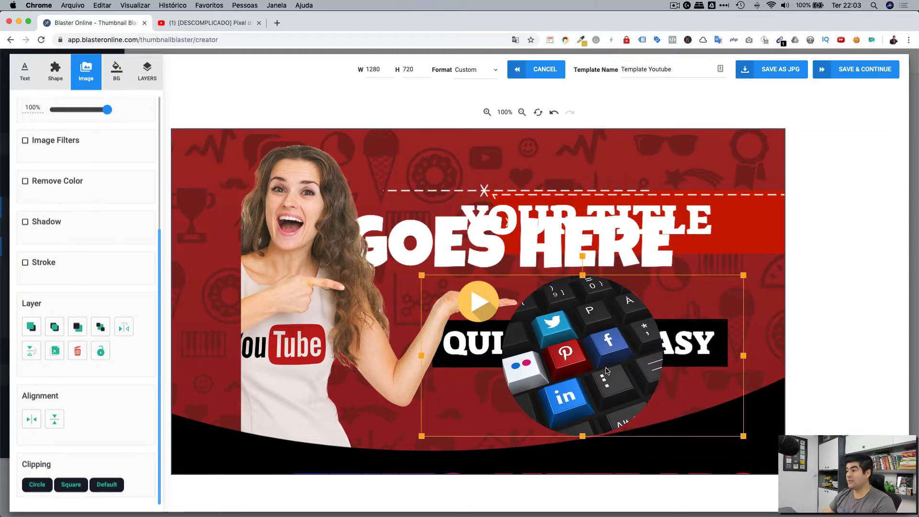
{"action": "left_click", "coordinate": [77, 351]}
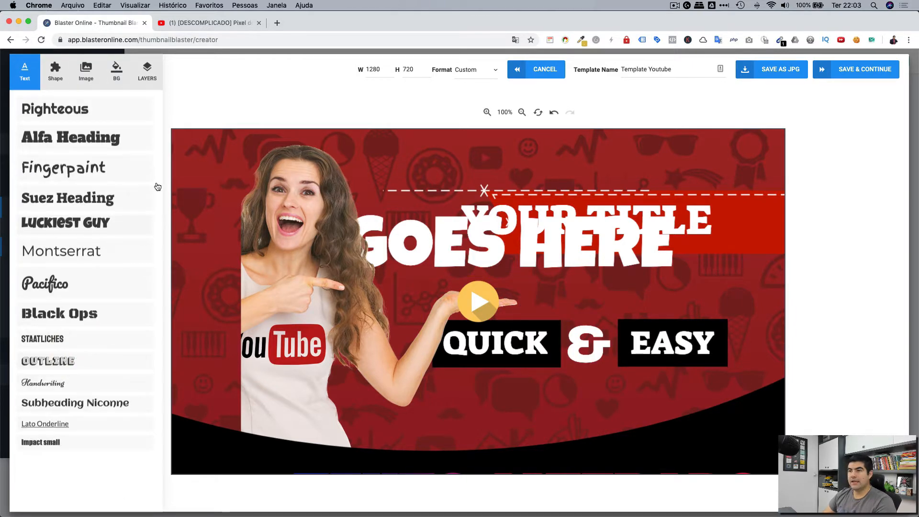
- Try flipping the woman's image horizontally and vertically, and undo the flips
{"action": "left_click", "coordinate": [88, 83]}
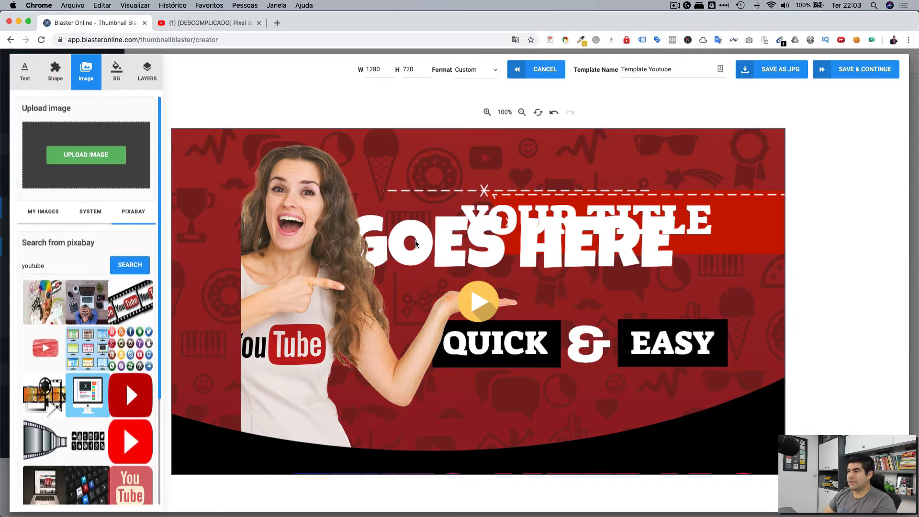
{"action": "left_click", "coordinate": [288, 322]}
{"action": "scroll", "coordinate": [103, 331], "scroll_direction": "down", "scroll_amount": 5}
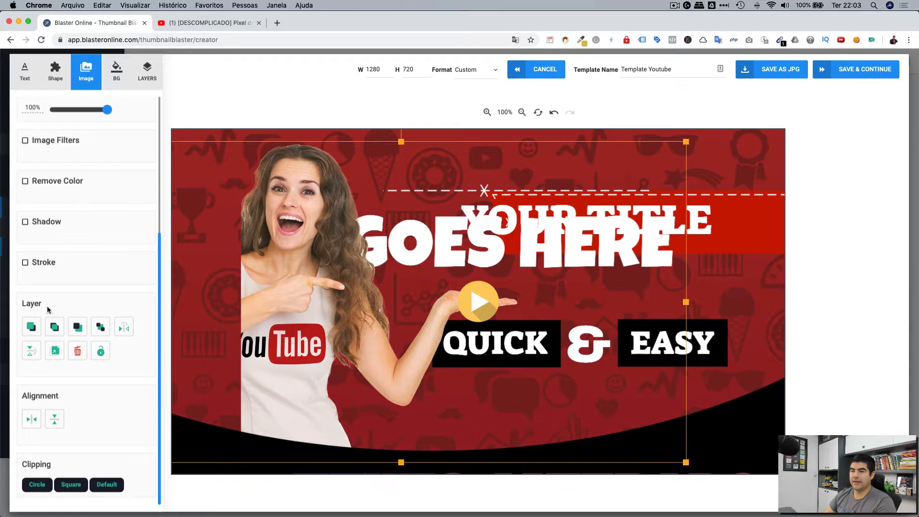
{"action": "left_click", "coordinate": [131, 327]}
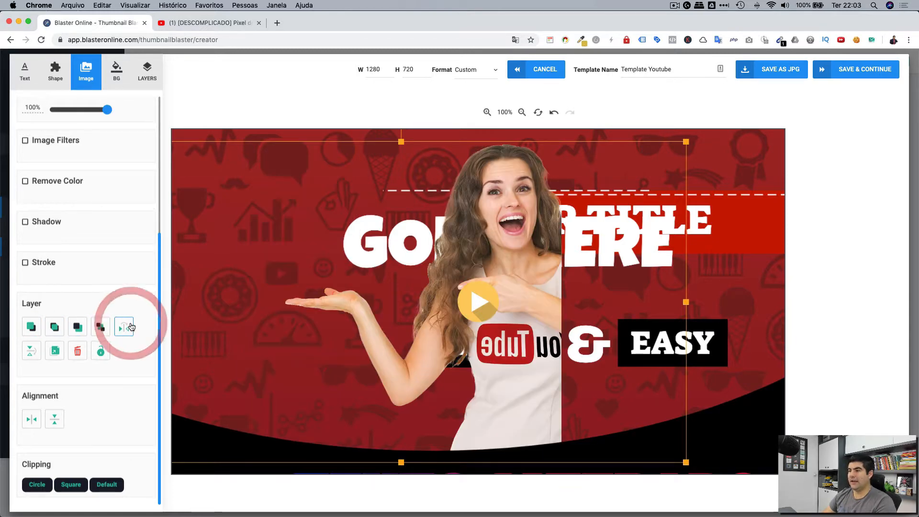
{"action": "left_click", "coordinate": [30, 352]}
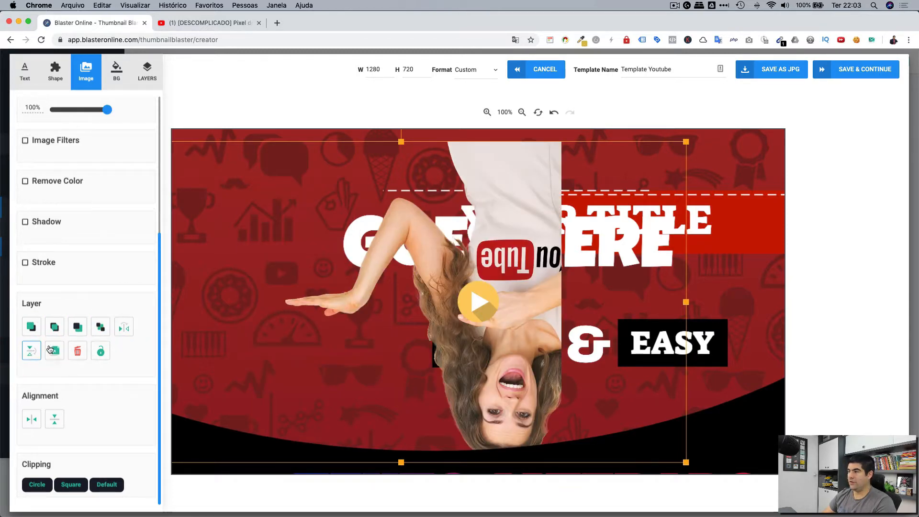
{"action": "left_click", "coordinate": [123, 327]}
{"action": "left_click", "coordinate": [559, 119]}
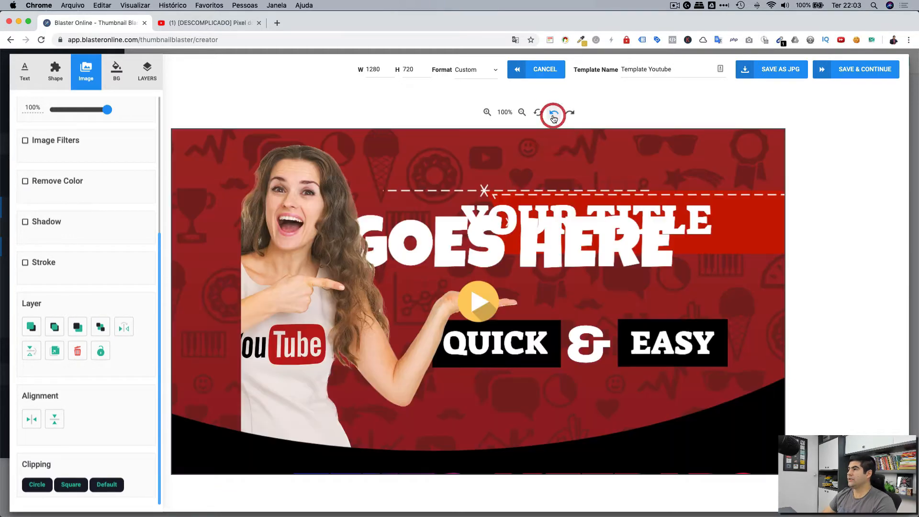
- Set the woman's image to Default clipping and look through the background images and the layer list
{"action": "left_click", "coordinate": [106, 485]}
{"action": "left_click", "coordinate": [116, 71]}
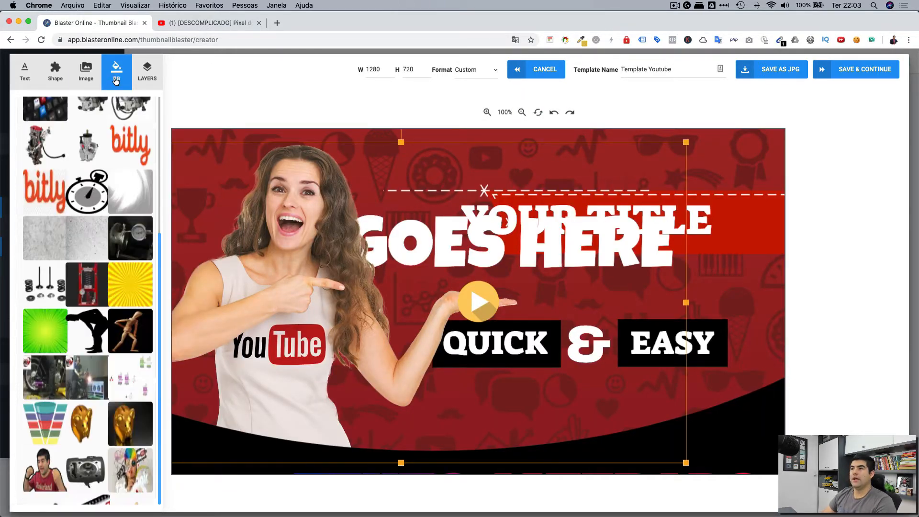
{"action": "left_click", "coordinate": [147, 72]}
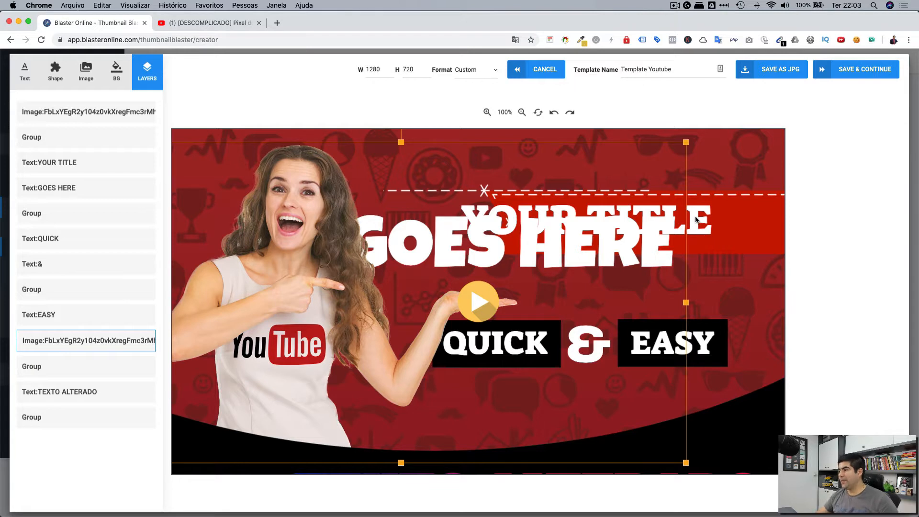
- Delete the GOES HERE text and place the play button, slightly enlarged, on the woman's open hand at about X 595, Y 248
{"action": "left_click_drag", "start_coordinate": [479, 303], "coordinate": [480, 296]}
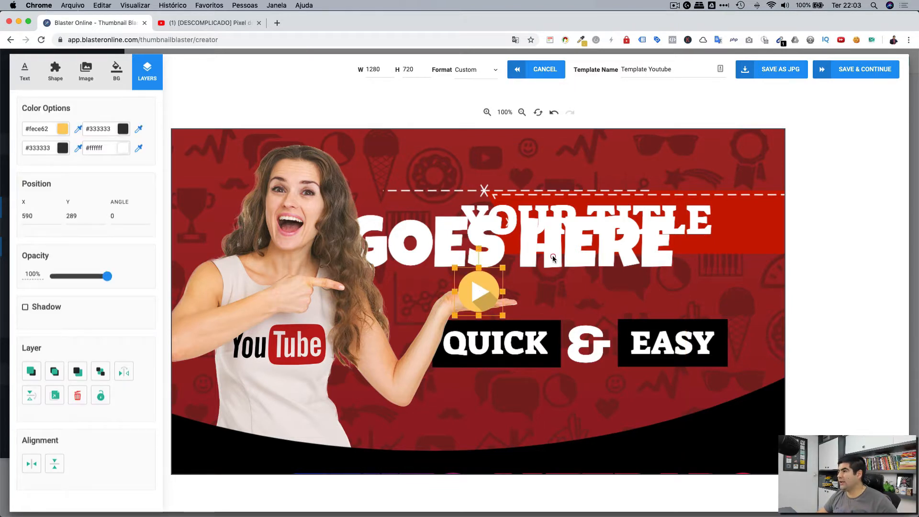
{"action": "left_click", "coordinate": [573, 254]}
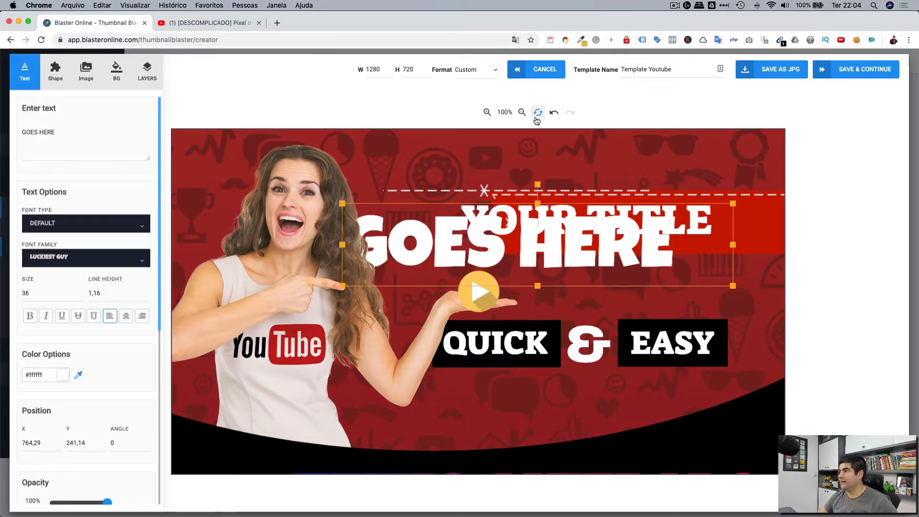
{"action": "scroll", "coordinate": [117, 378], "scroll_direction": "down", "scroll_amount": 5}
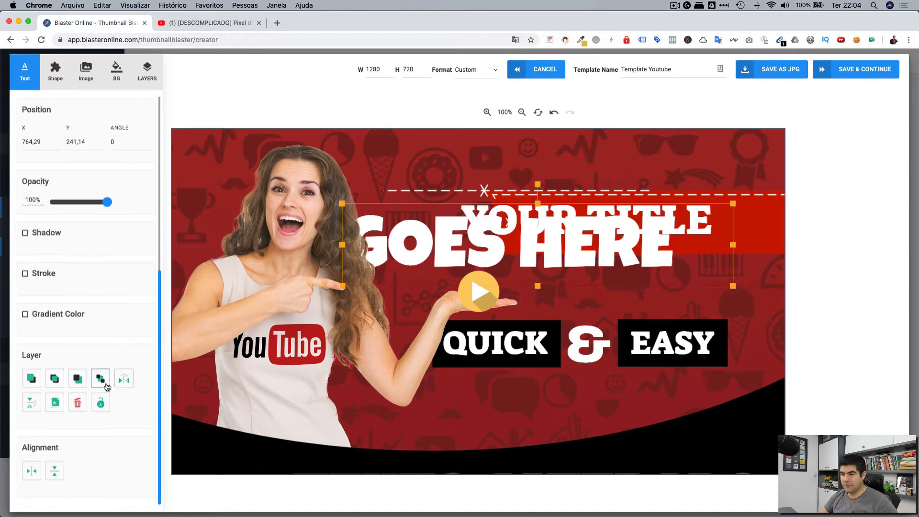
{"action": "left_click", "coordinate": [79, 404]}
{"action": "mouse_move", "coordinate": [478, 288]}
{"action": "left_mouse_down"}
{"action": "mouse_move", "coordinate": [464, 268]}
{"action": "mouse_move", "coordinate": [501, 298]}
{"action": "mouse_move", "coordinate": [484, 278]}
{"action": "left_mouse_up"}
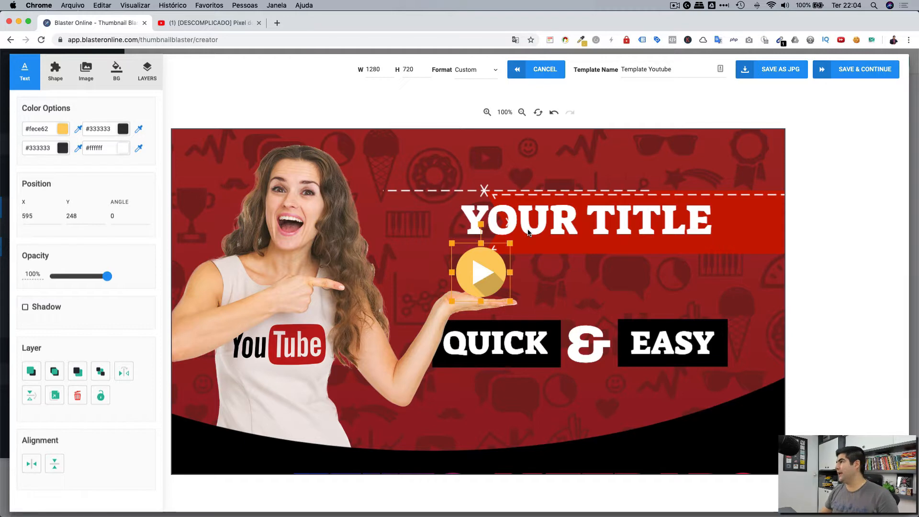
- Open the save dialog for exporting the thumbnail as JPG and cancel it
{"action": "left_click", "coordinate": [786, 71]}
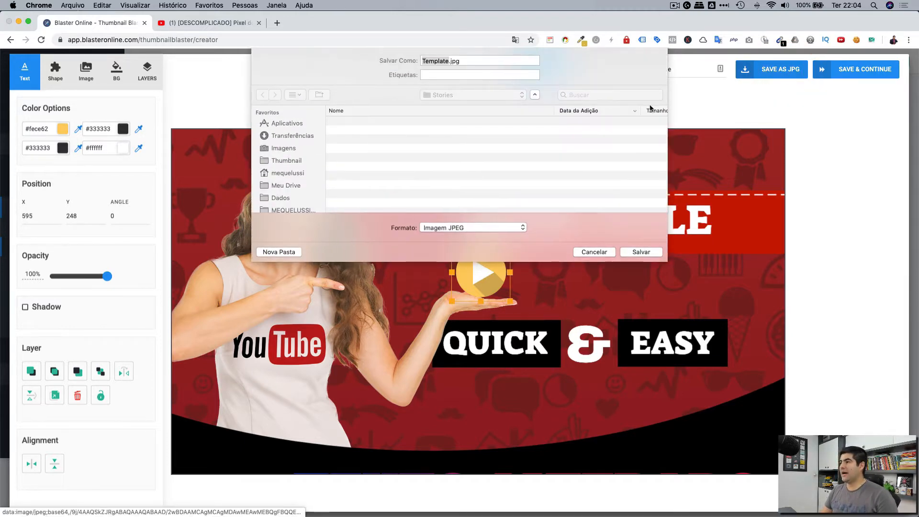
{"action": "left_click", "coordinate": [593, 252]}
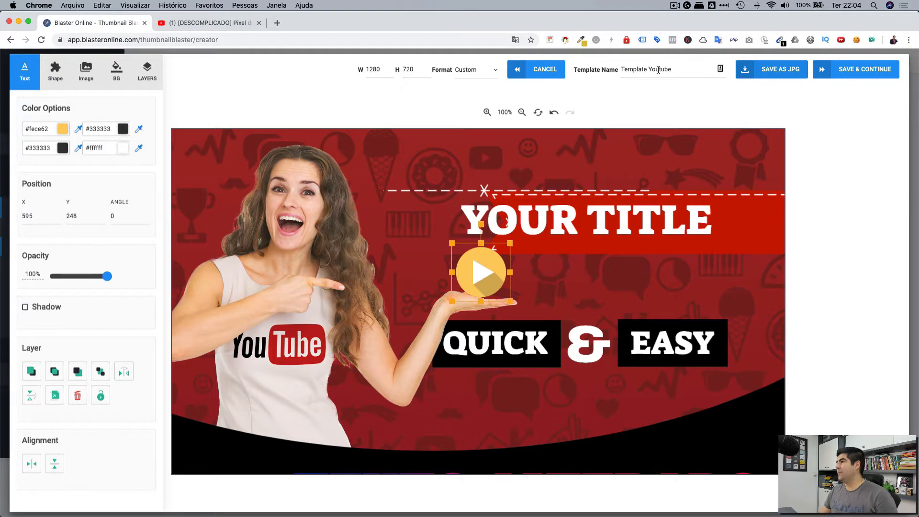
- Rename the template as "Template - THUMBNAIL EXPRESS" and save it to continue to the Save & Publish stage
{"action": "double_click", "coordinate": [651, 69]}
{"action": "type", "text": "-"}
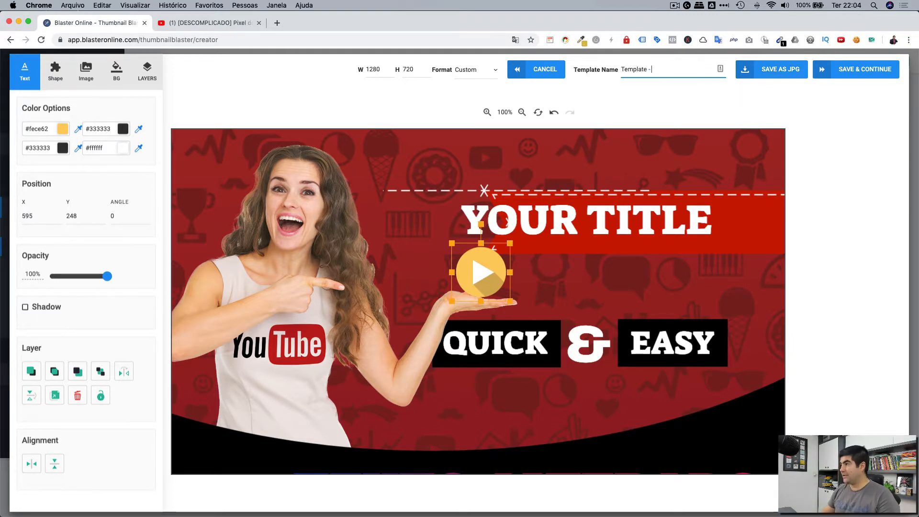
{"action": "type", "text": " THUMBNAIL EXPRESS"}
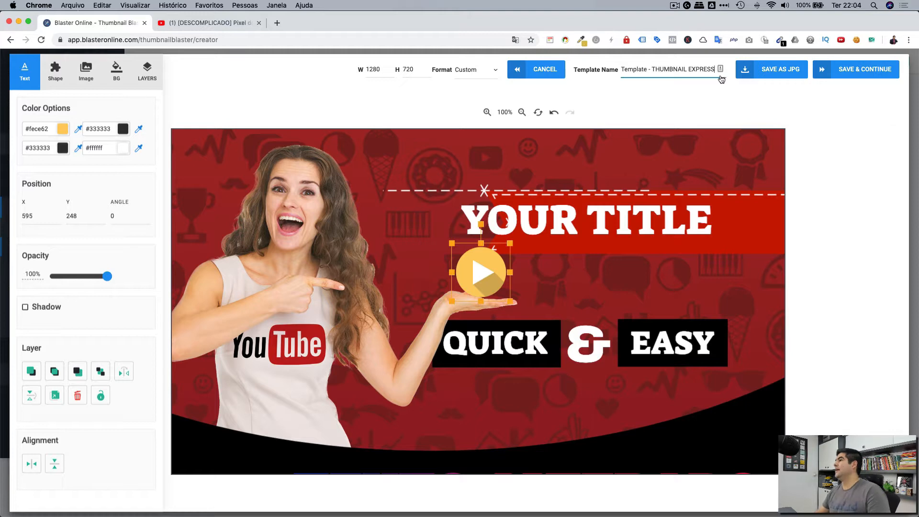
{"action": "left_click", "coordinate": [844, 131]}
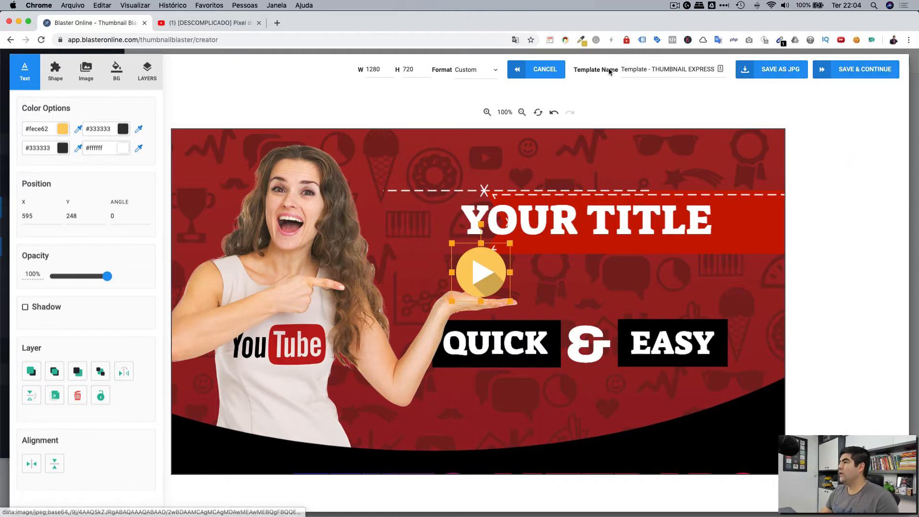
{"action": "left_click", "coordinate": [839, 71]}
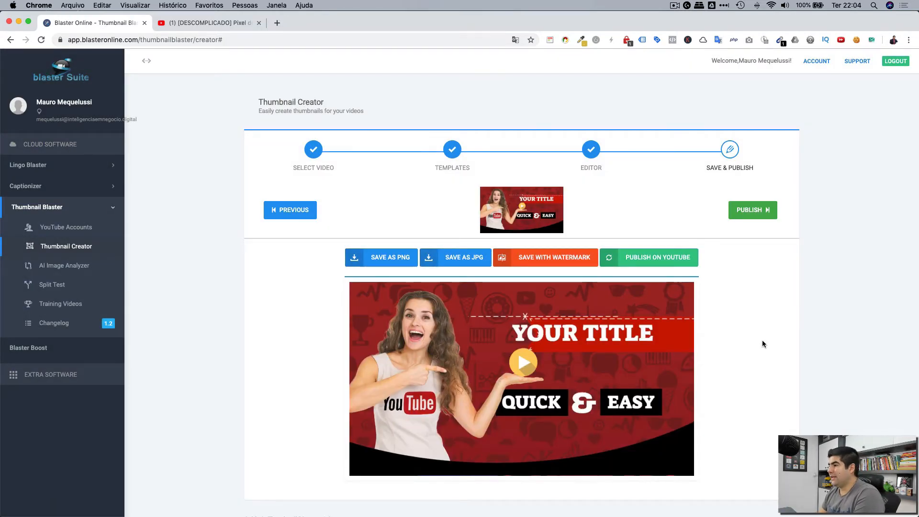
- Start publishing the thumbnail on YouTube and choose the account owner's personal channel
{"action": "scroll", "coordinate": [764, 344], "scroll_direction": "down", "scroll_amount": 1}
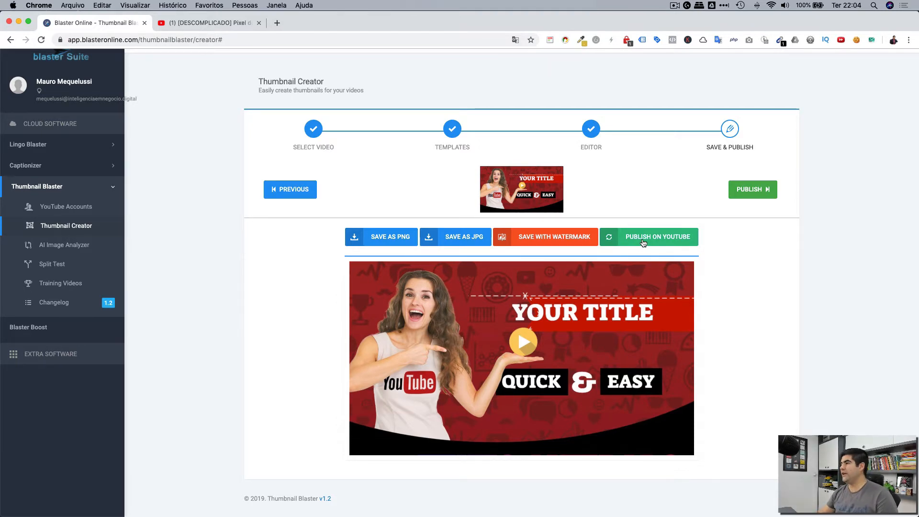
{"action": "left_click", "coordinate": [645, 242]}
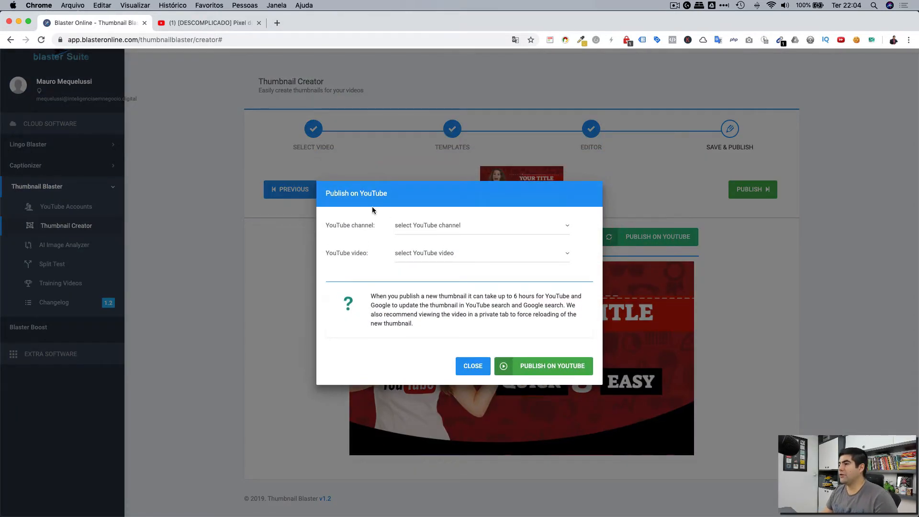
{"action": "left_click", "coordinate": [431, 231]}
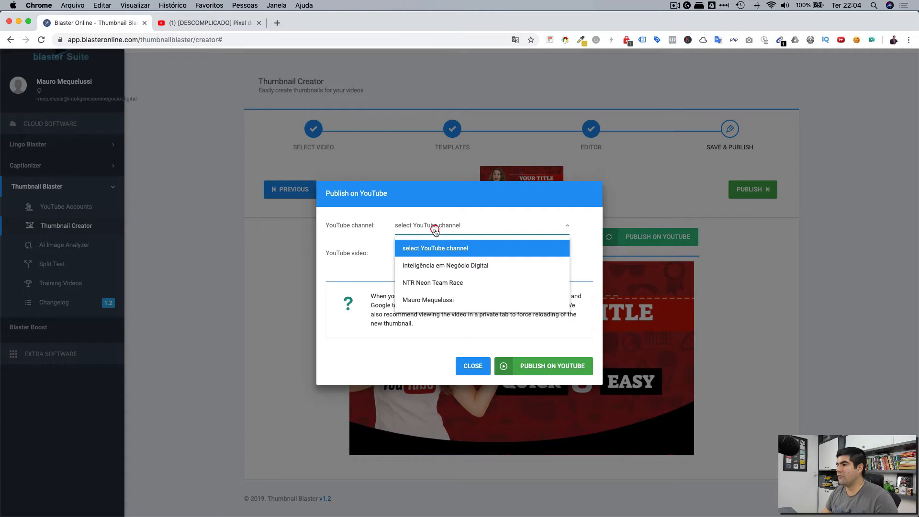
{"action": "left_click", "coordinate": [431, 300]}
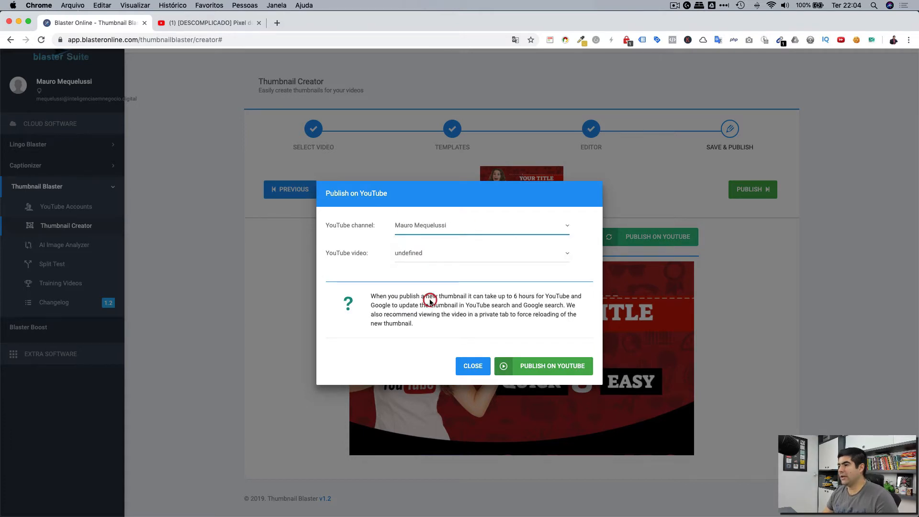
- Select the video "Como encurtar link de forma rápida e fácil no Bit.ly" for the thumbnail and close the dialog without publishing
{"action": "left_click", "coordinate": [414, 254]}
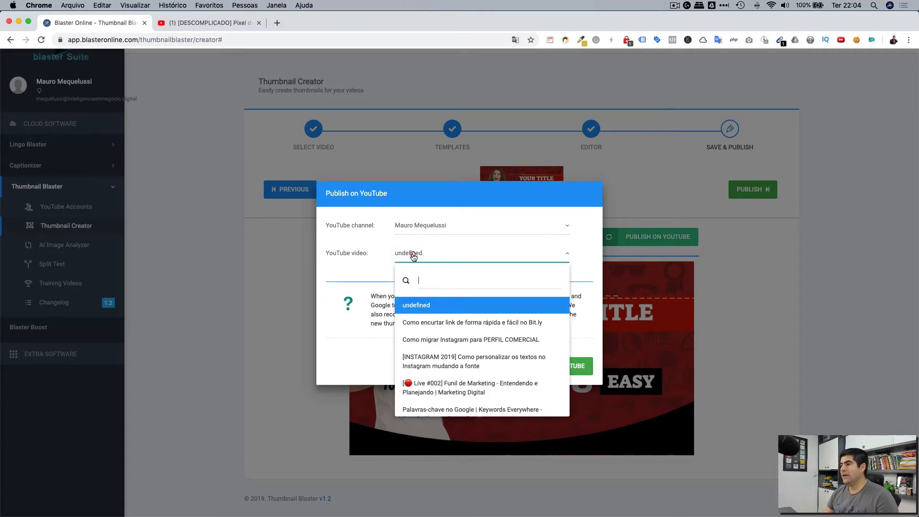
{"action": "left_click", "coordinate": [443, 325]}
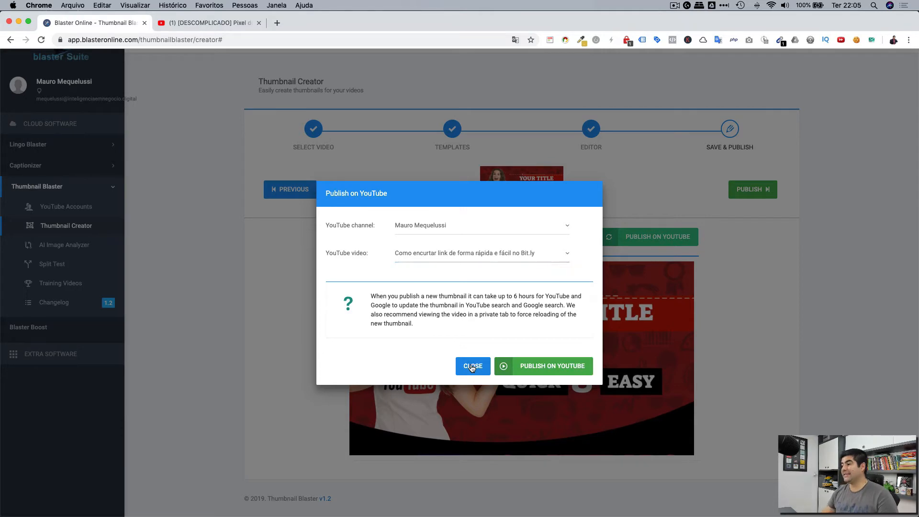
{"action": "left_click", "coordinate": [472, 367]}
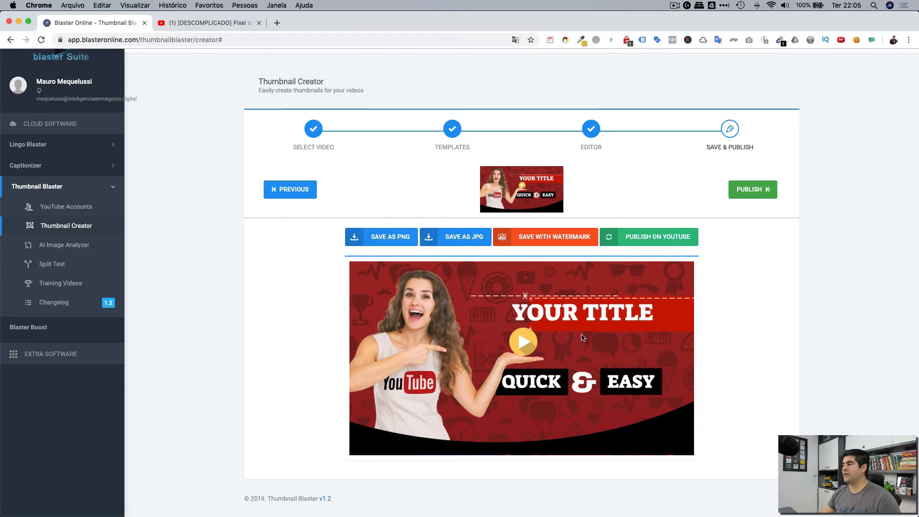
- Save a copy of the thumbnail watermarked with "EXEMPLO DE IMAGEM" as Watermark.jpg in the Imagens folder
{"action": "left_click", "coordinate": [550, 244]}
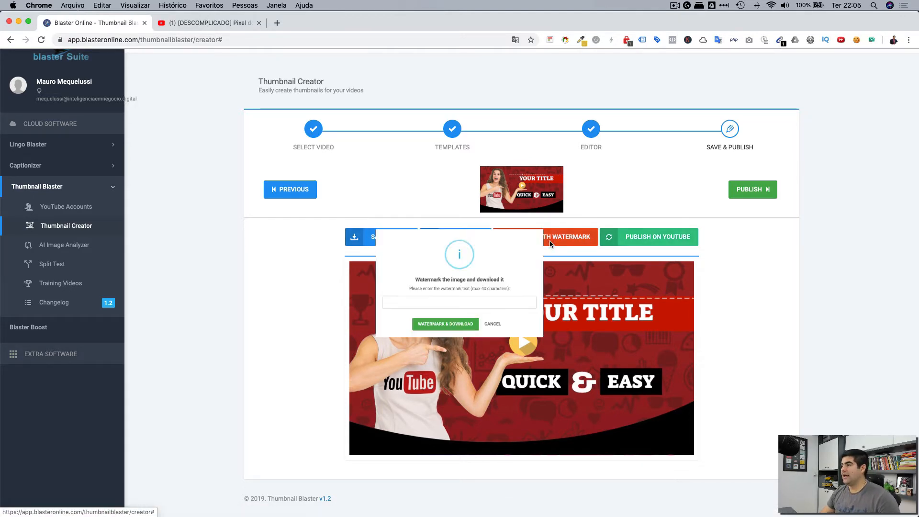
{"action": "type", "text": "KJSDKLAJSLKAJSKLSA"}
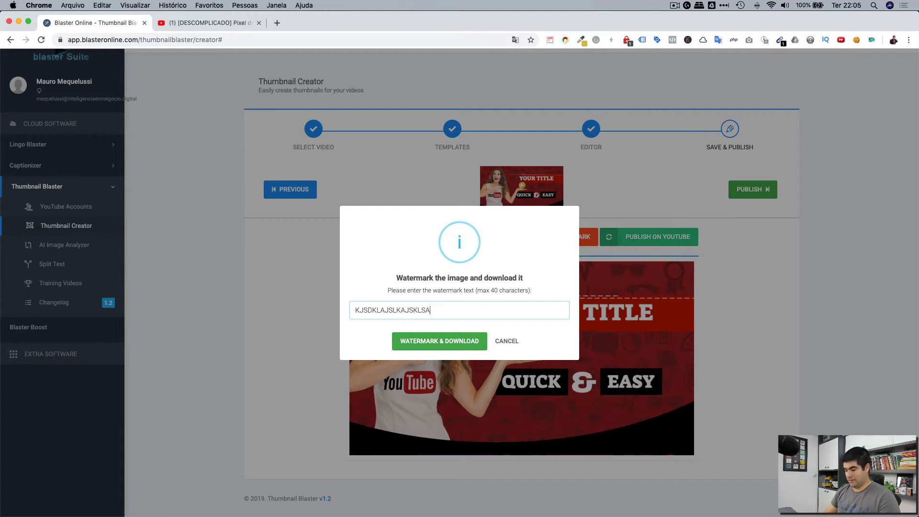
{"action": "key", "text": "super+a"}
{"action": "type", "text": "EX"}
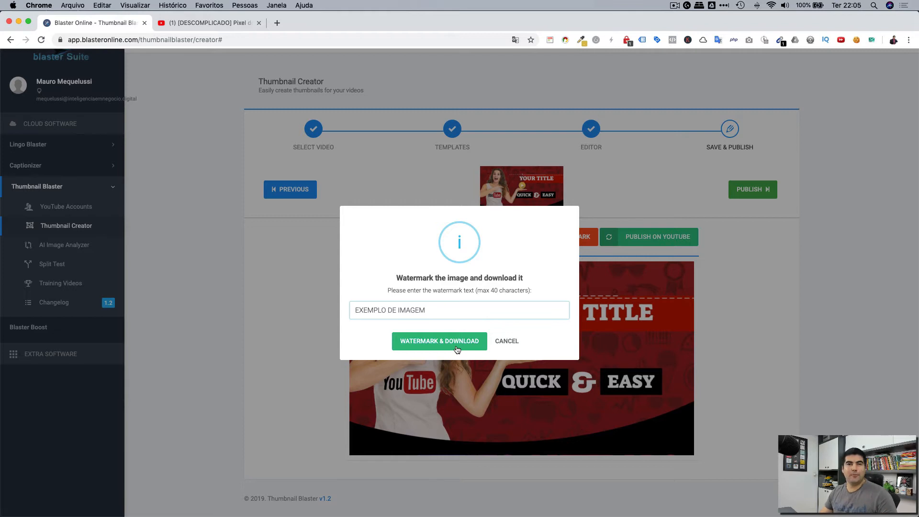
{"action": "left_click", "coordinate": [429, 343]}
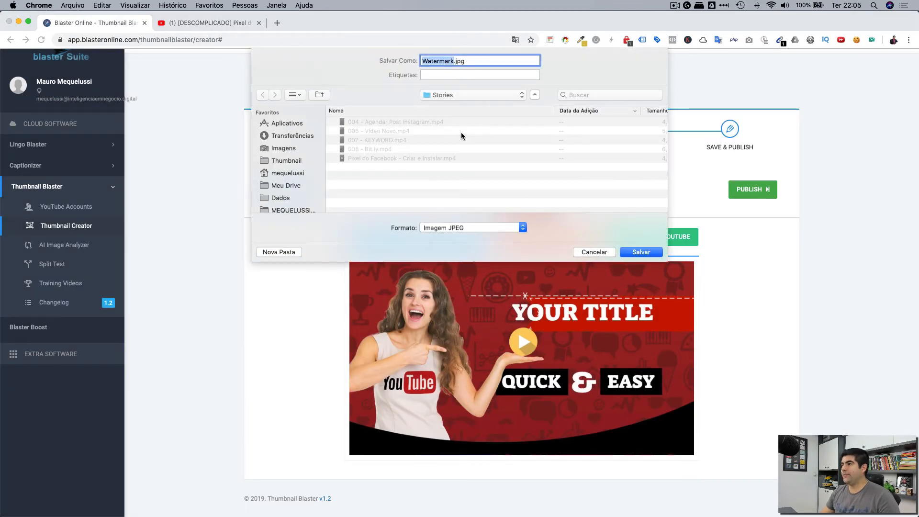
{"action": "left_click", "coordinate": [287, 148]}
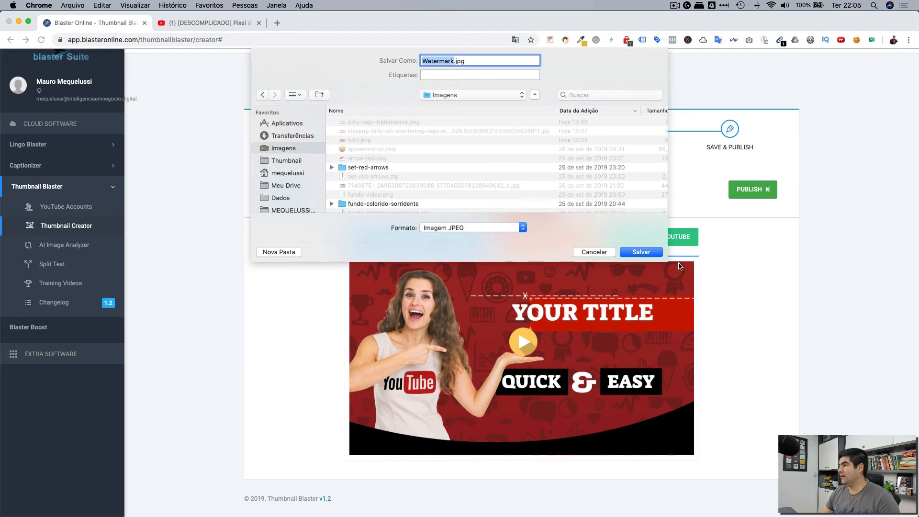
{"action": "left_click", "coordinate": [642, 251]}
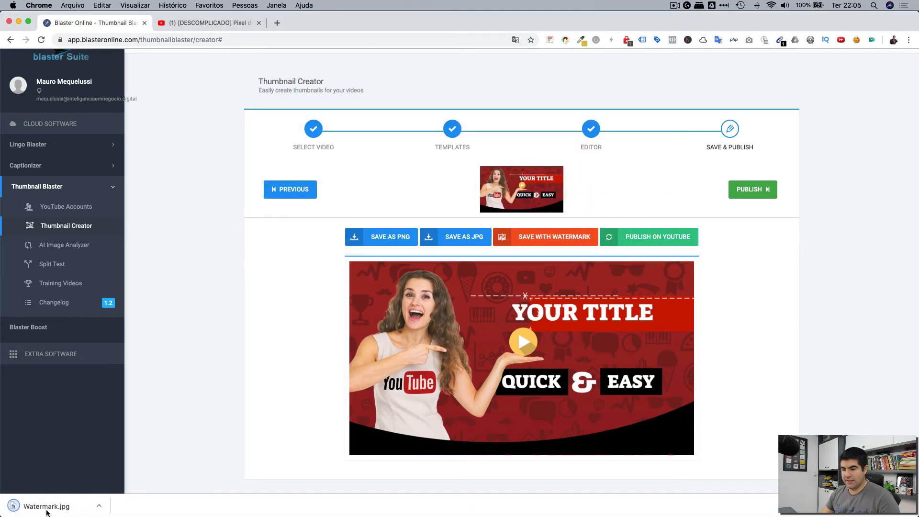
- Open the downloaded Watermark.jpg to check the watermark, close the preview and return to the browser
{"action": "left_click", "coordinate": [47, 506]}
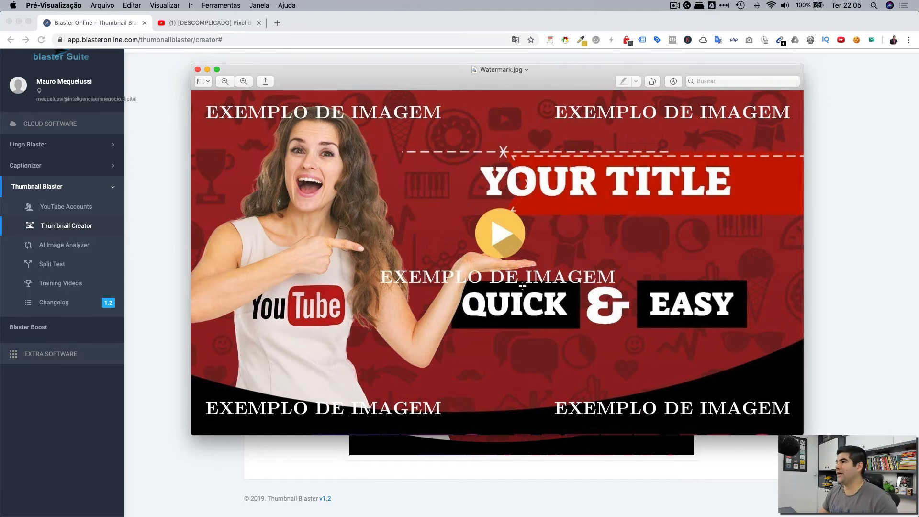
{"action": "left_click", "coordinate": [197, 71]}
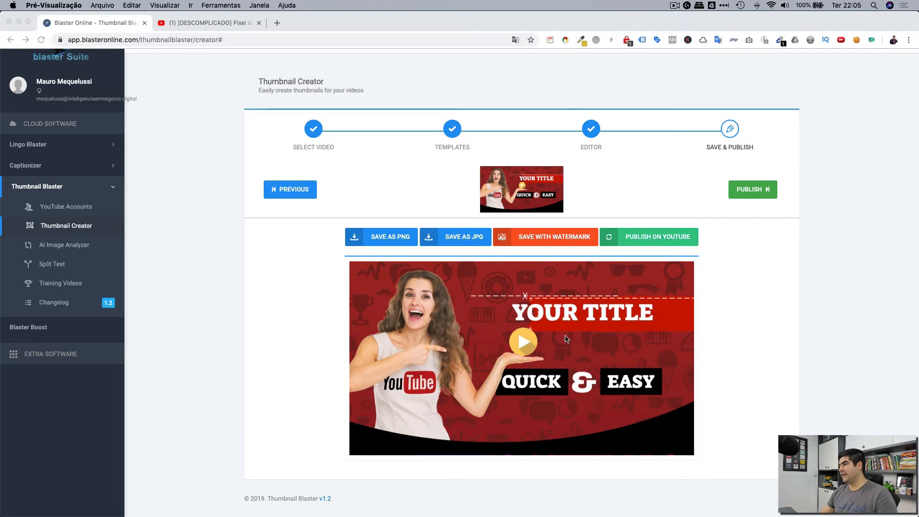
{"action": "left_click", "coordinate": [763, 275]}
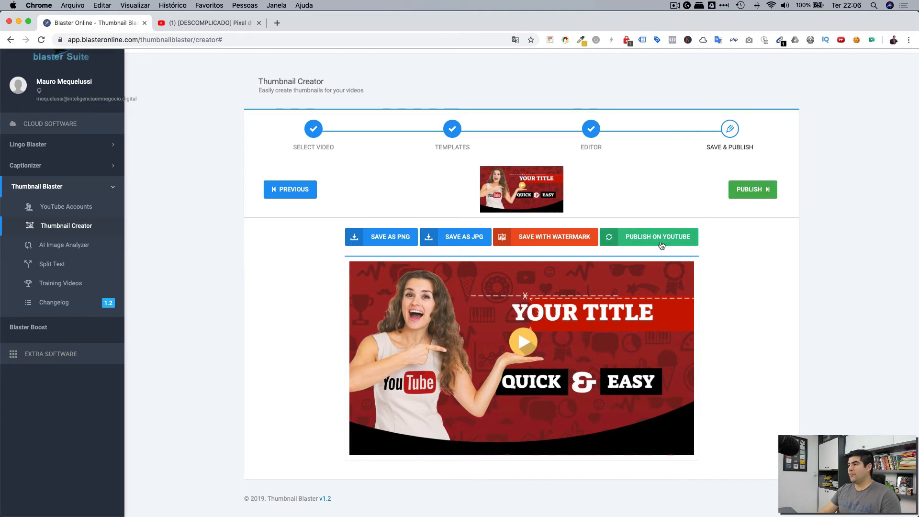
- Reopen the YouTube publishing dialog to review its channel and video settings, and close it without publishing
{"action": "left_click", "coordinate": [744, 197]}
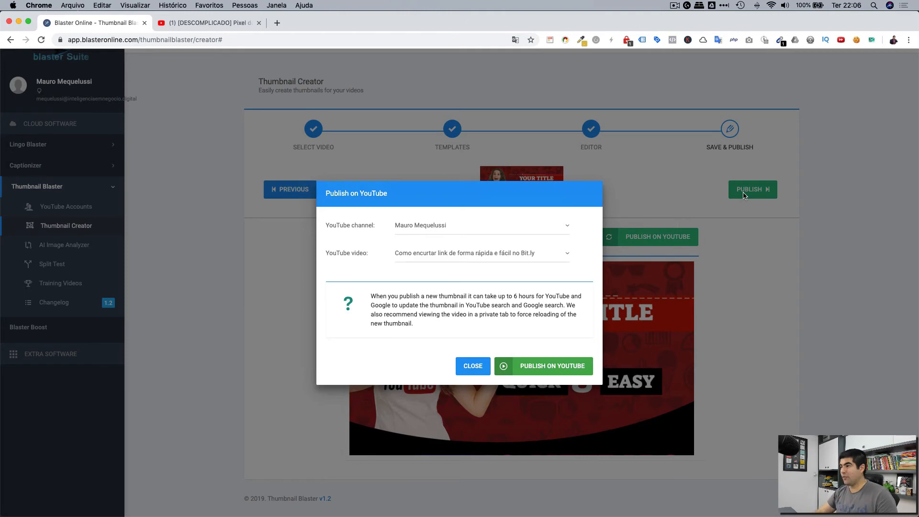
{"action": "left_click", "coordinate": [467, 366]}
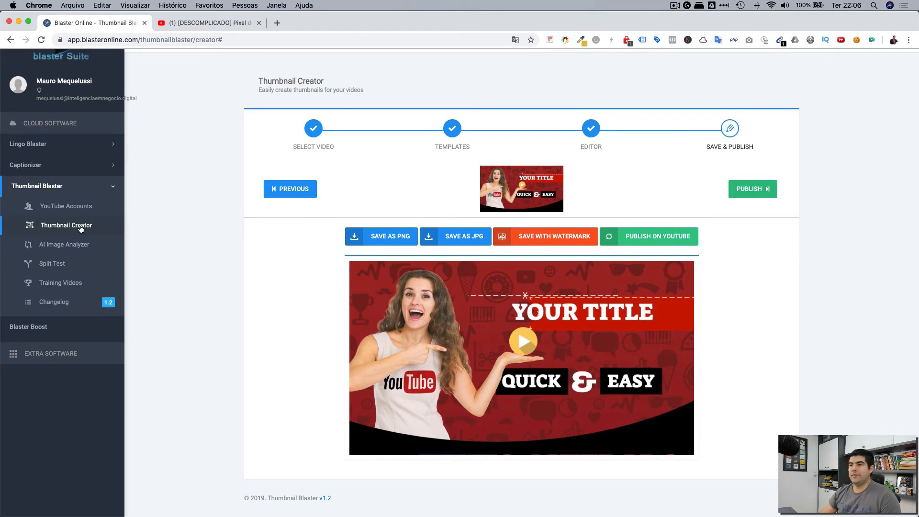
- Restart the Thumbnail Creator and filter its templates by "EXPRE" to find the saved custom template
{"action": "left_click", "coordinate": [62, 228]}
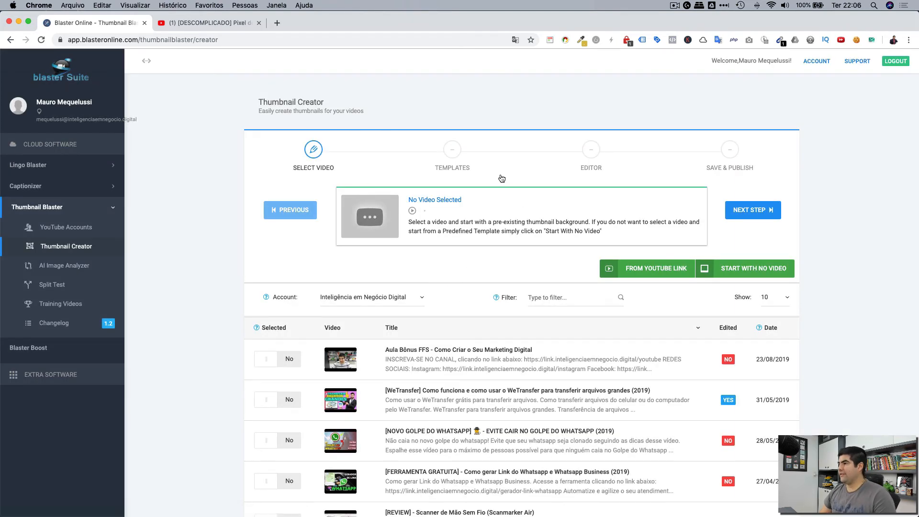
{"action": "left_click", "coordinate": [454, 150]}
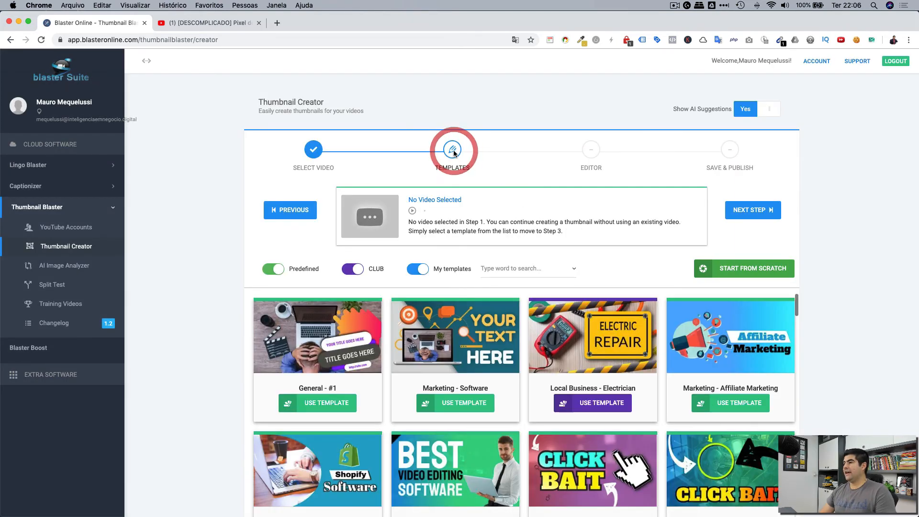
{"action": "left_click", "coordinate": [510, 271]}
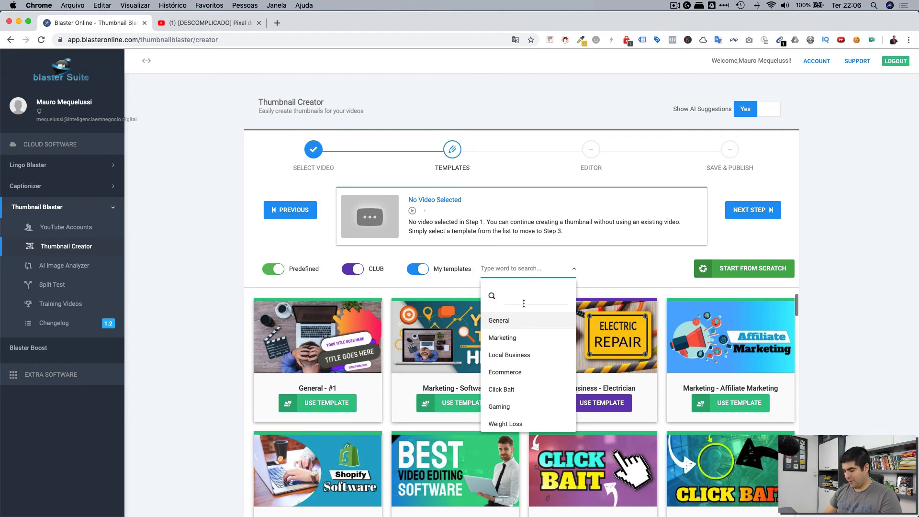
{"action": "type", "text": "EXPRE"}
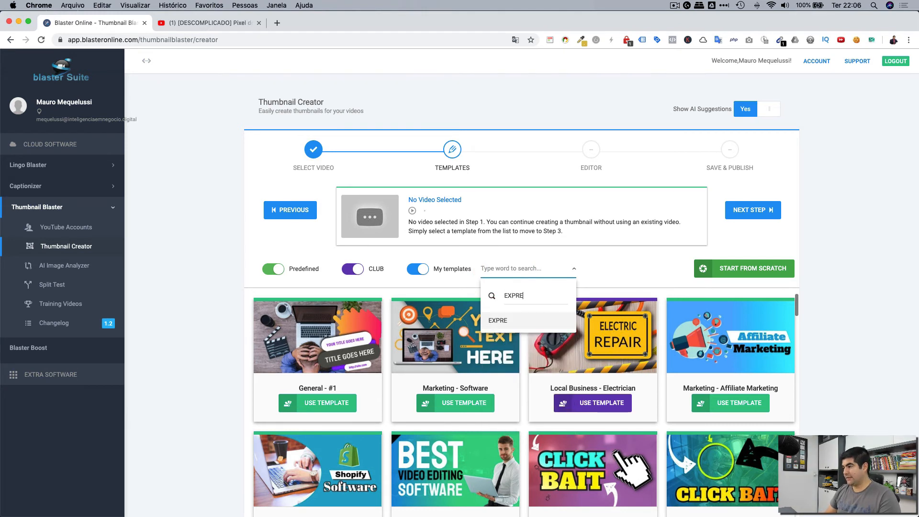
{"action": "key", "text": "Return"}
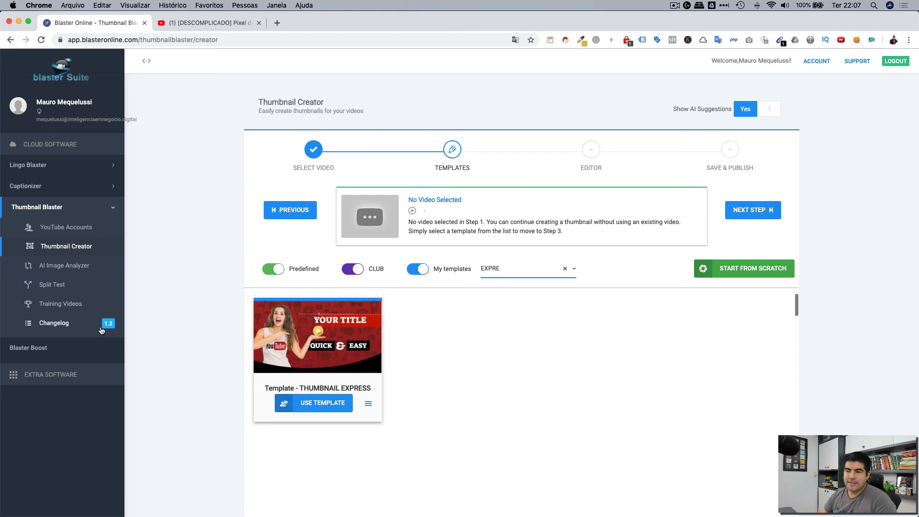
- Open the Thumbnail Blaster changelog
{"action": "left_click", "coordinate": [60, 325]}
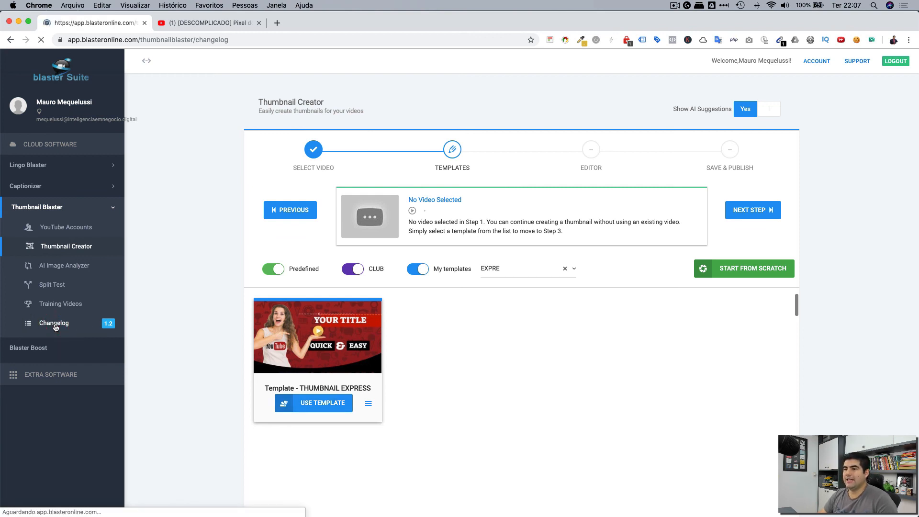